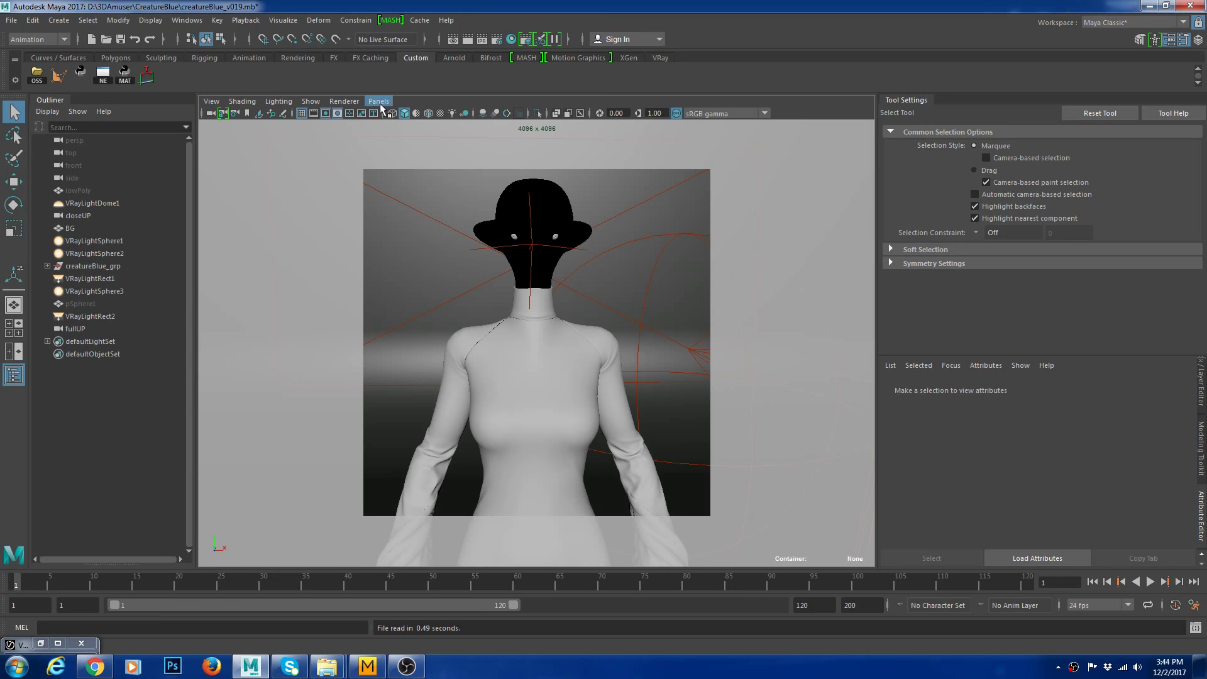
# Look through the closeUP camera, compare it with the fullUP camera, and return to the closeUP view
pyautogui.click(378, 101)
pyautogui.moveTo(440, 113)
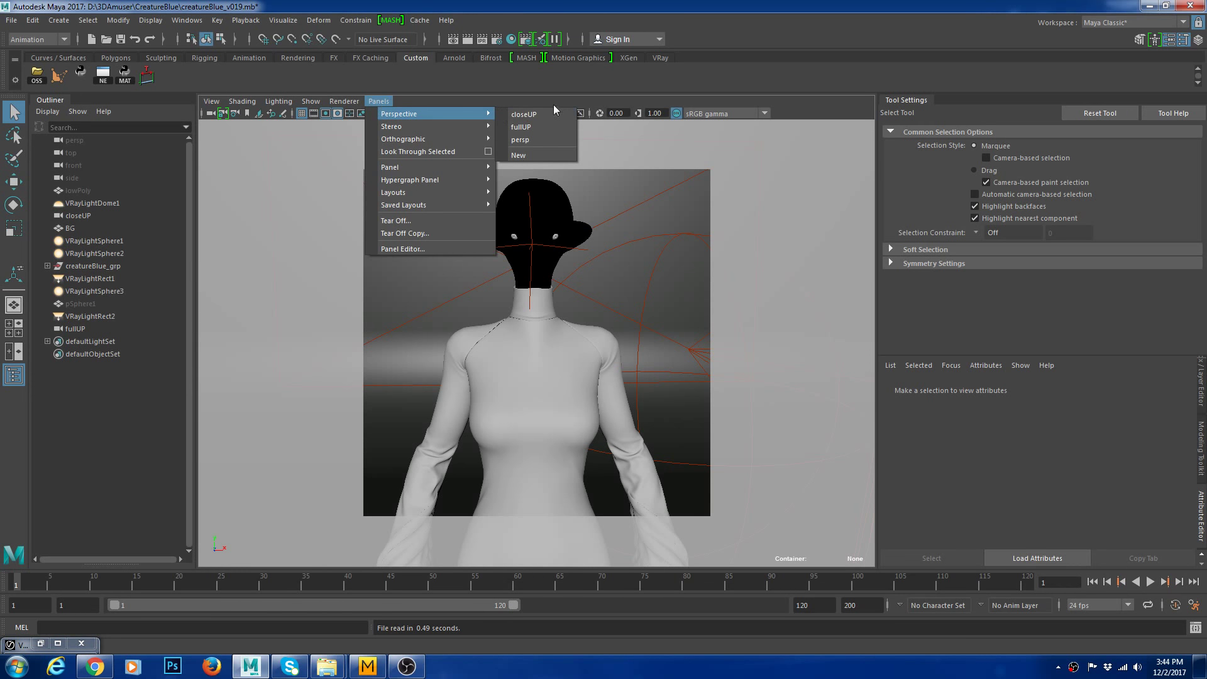
pyautogui.click(535, 114)
pyautogui.click(384, 103)
pyautogui.moveTo(440, 114)
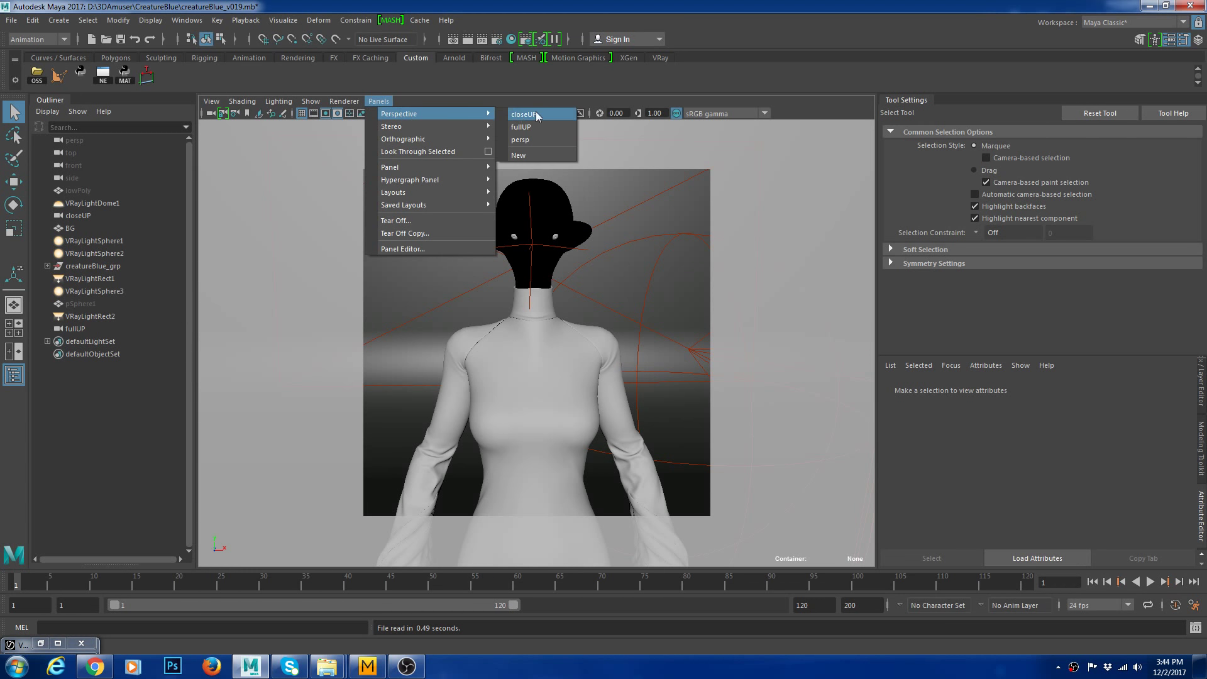
pyautogui.click(534, 127)
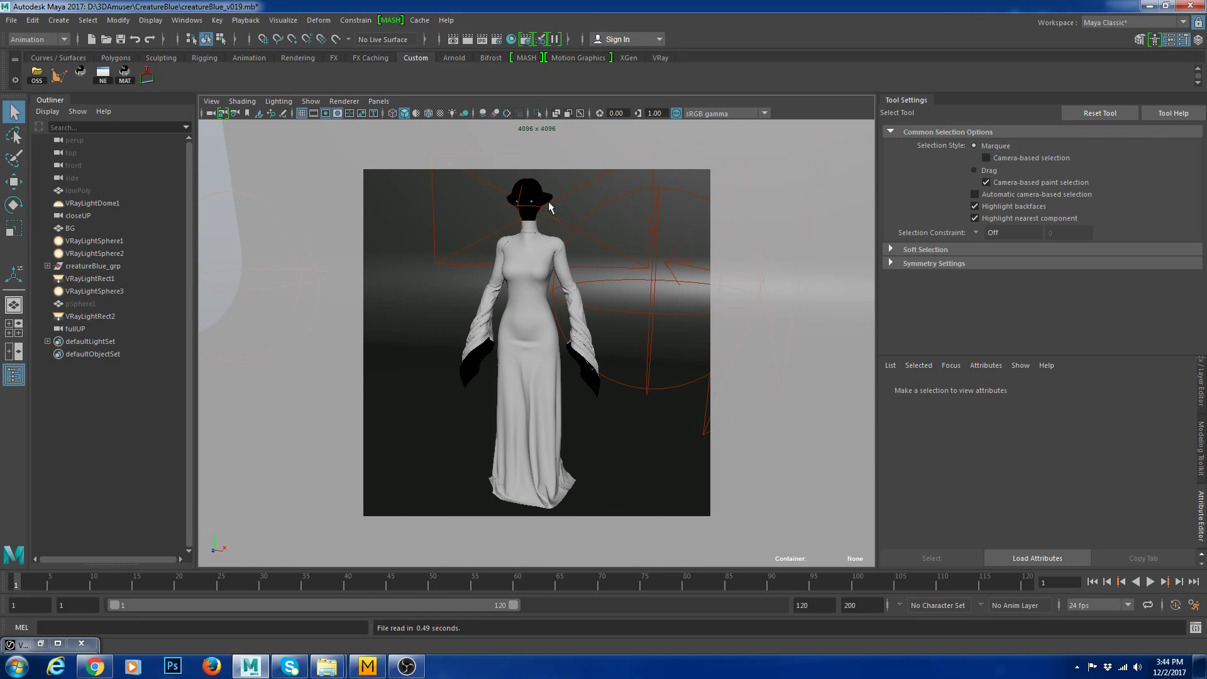
pyautogui.click(378, 101)
pyautogui.moveTo(440, 114)
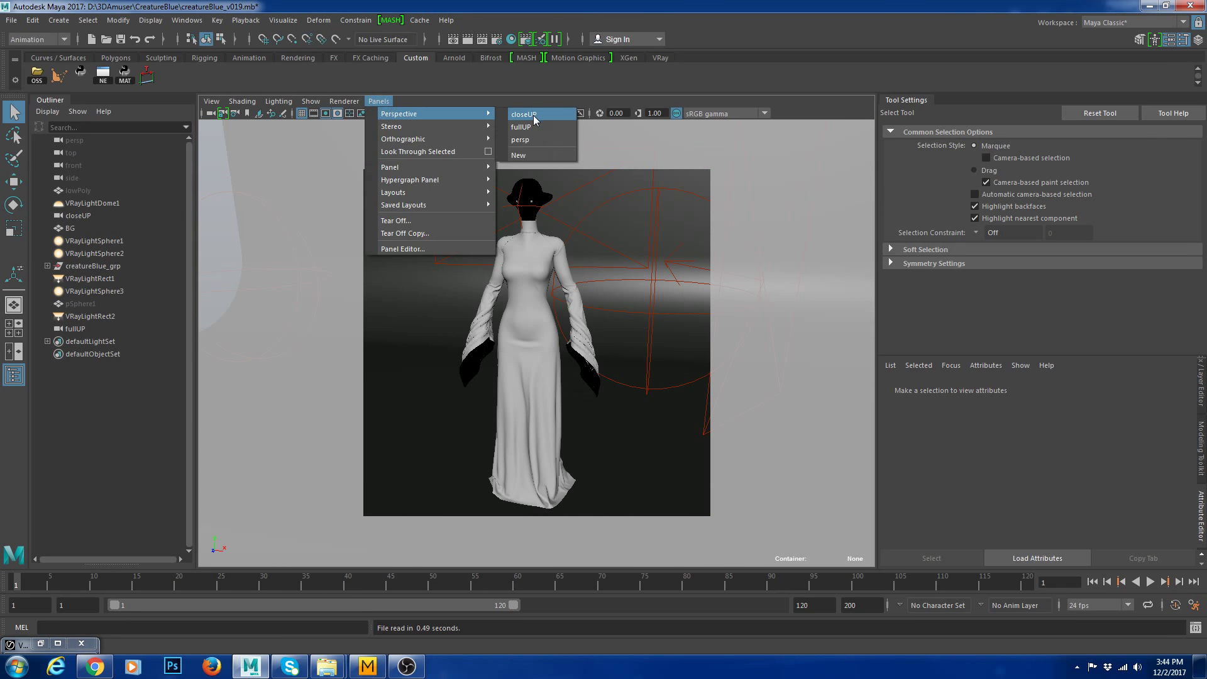
pyautogui.click(528, 115)
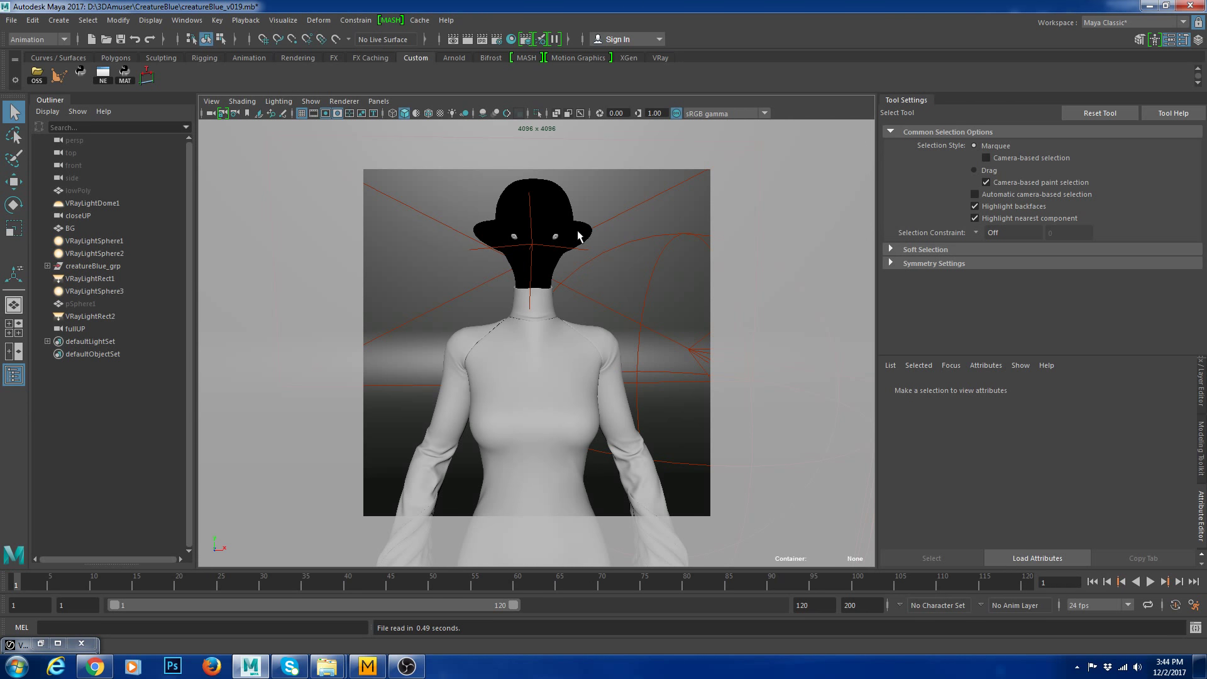
# Show the four-view layout, select the BG backdrop in the top view, and enlarge the perspective view
pyautogui.click(14, 327)
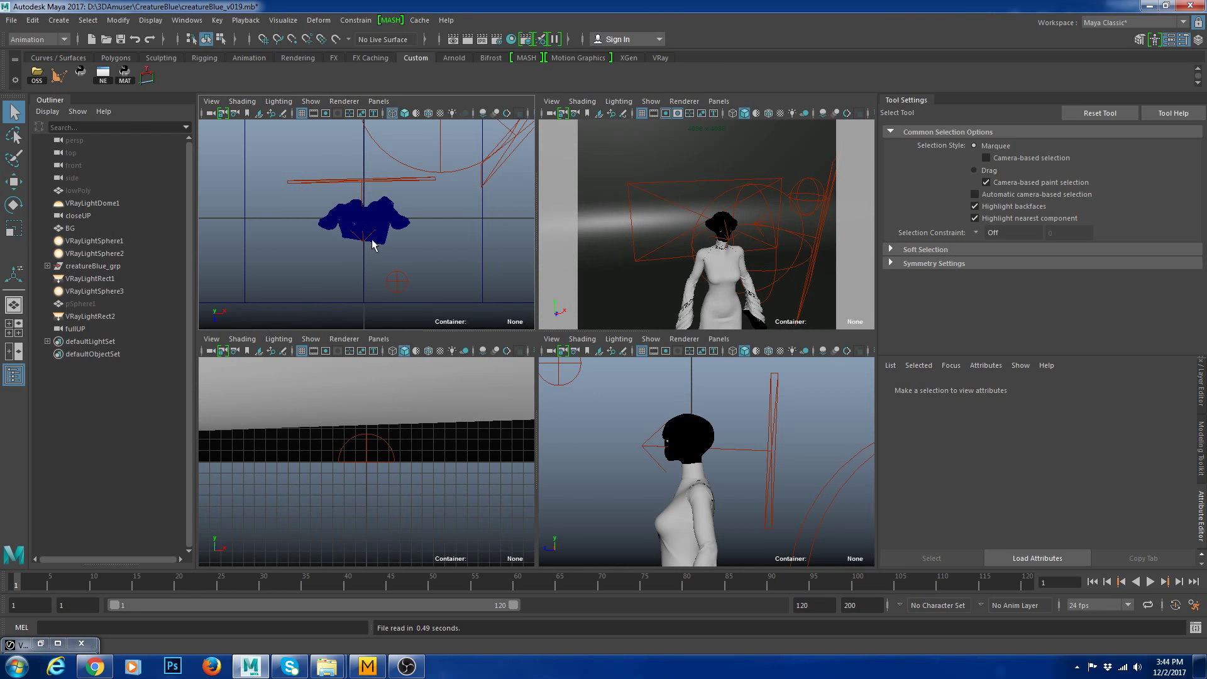
pyautogui.press('space')
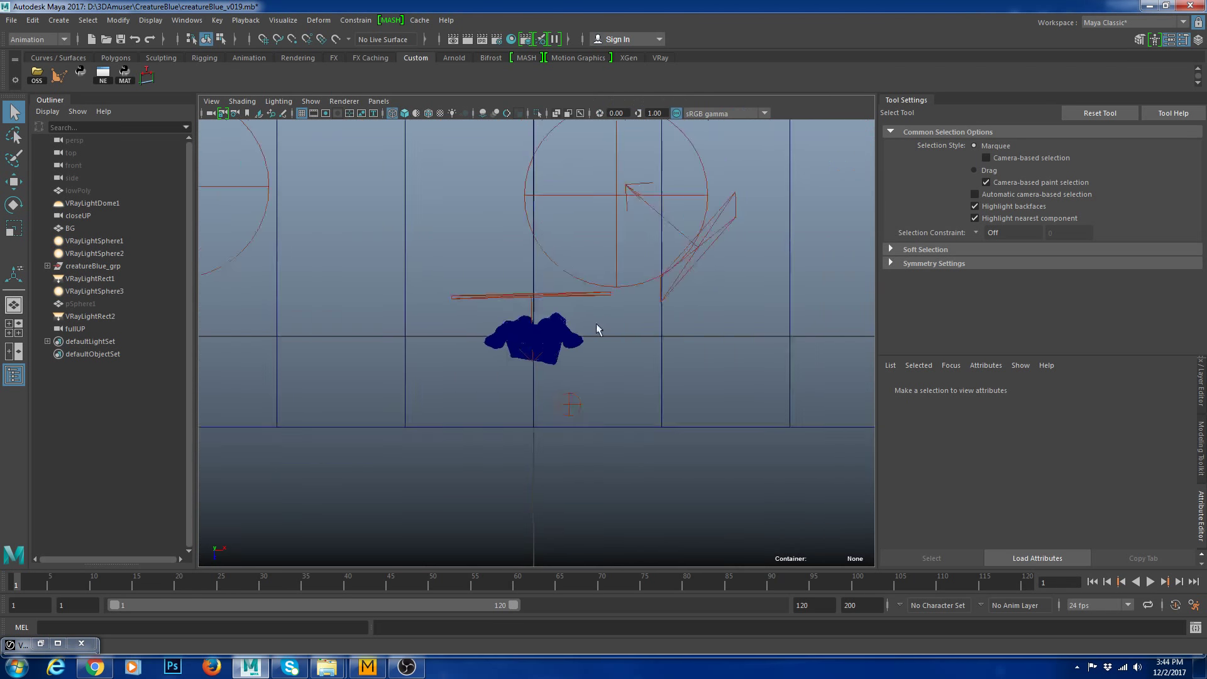
pyautogui.scroll(-5, 593, 329)
pyautogui.click(636, 364)
pyautogui.press('space')
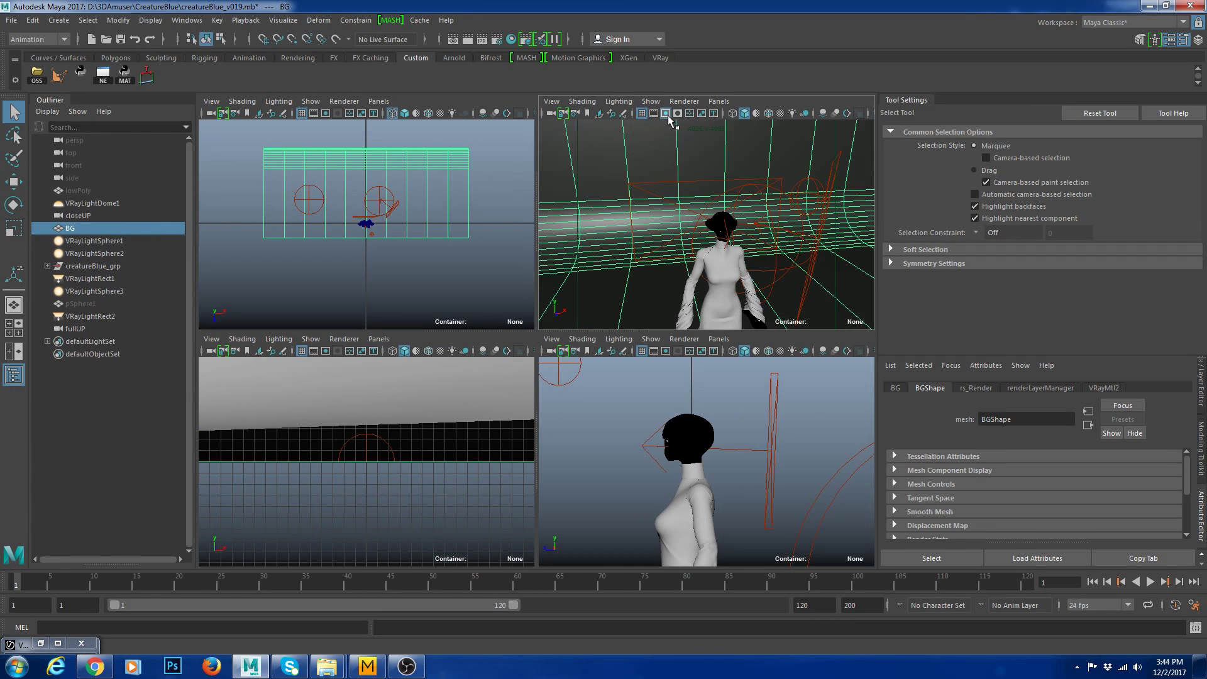
pyautogui.press('space')
pyautogui.keyDown('alt'); pyautogui.moveTo(589, 257); pyautogui.dragTo(547, 270); pyautogui.keyUp('alt')
# Select the persp camera and set its Near Clip Plane to 10
pyautogui.click(218, 114)
pyautogui.hotkey('ctrl', 'a')
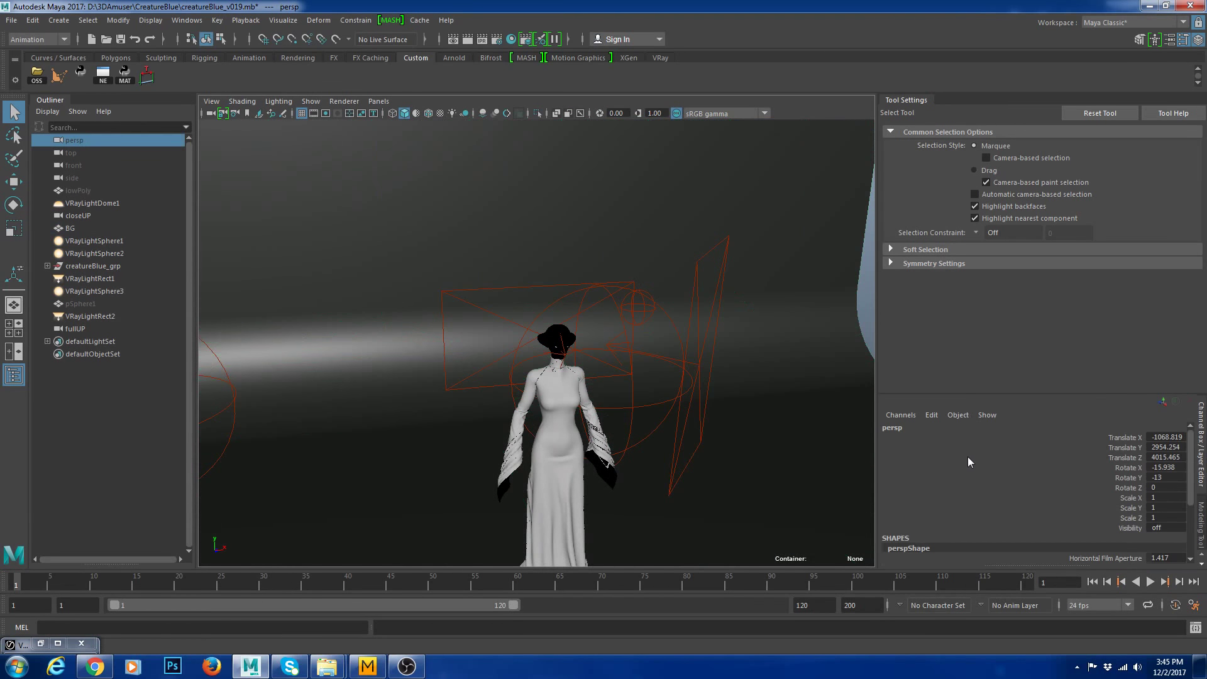
pyautogui.scroll(-2, 1022, 444)
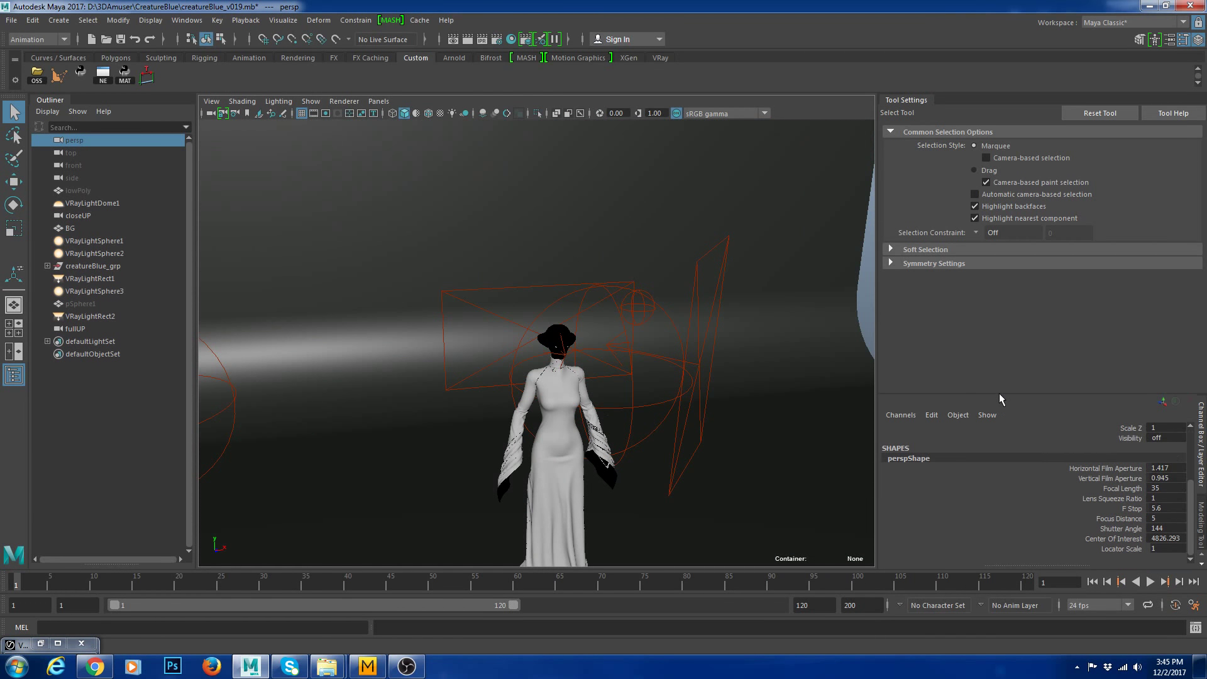
pyautogui.moveTo(1001, 396); pyautogui.dragTo(1005, 337)
pyautogui.hotkey('ctrl', 'a')
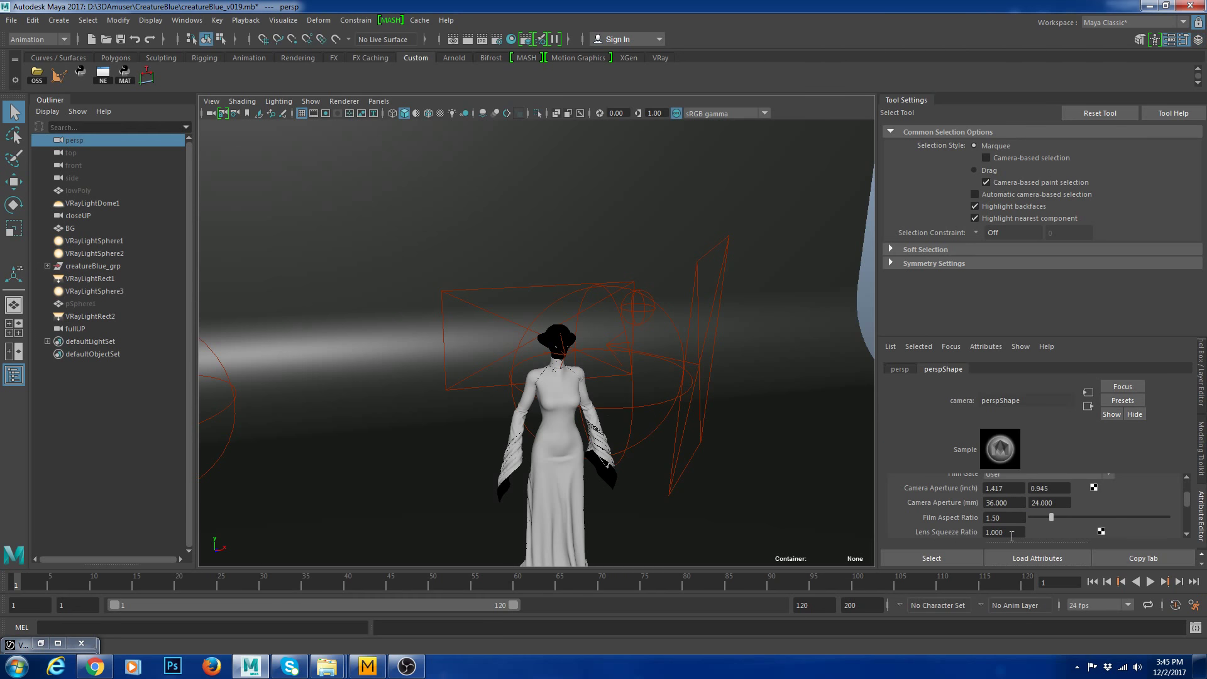
pyautogui.scroll(2, 1010, 515)
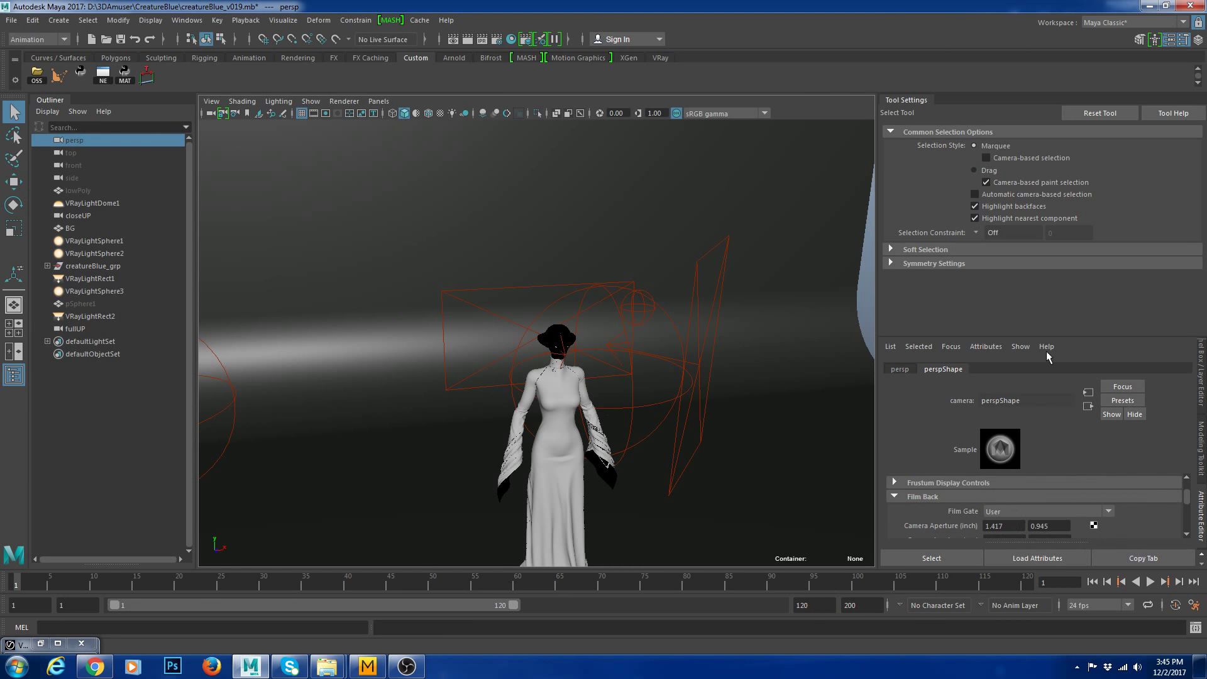
pyautogui.moveTo(1044, 338); pyautogui.dragTo(1043, 230)
pyautogui.scroll(2, 1016, 468)
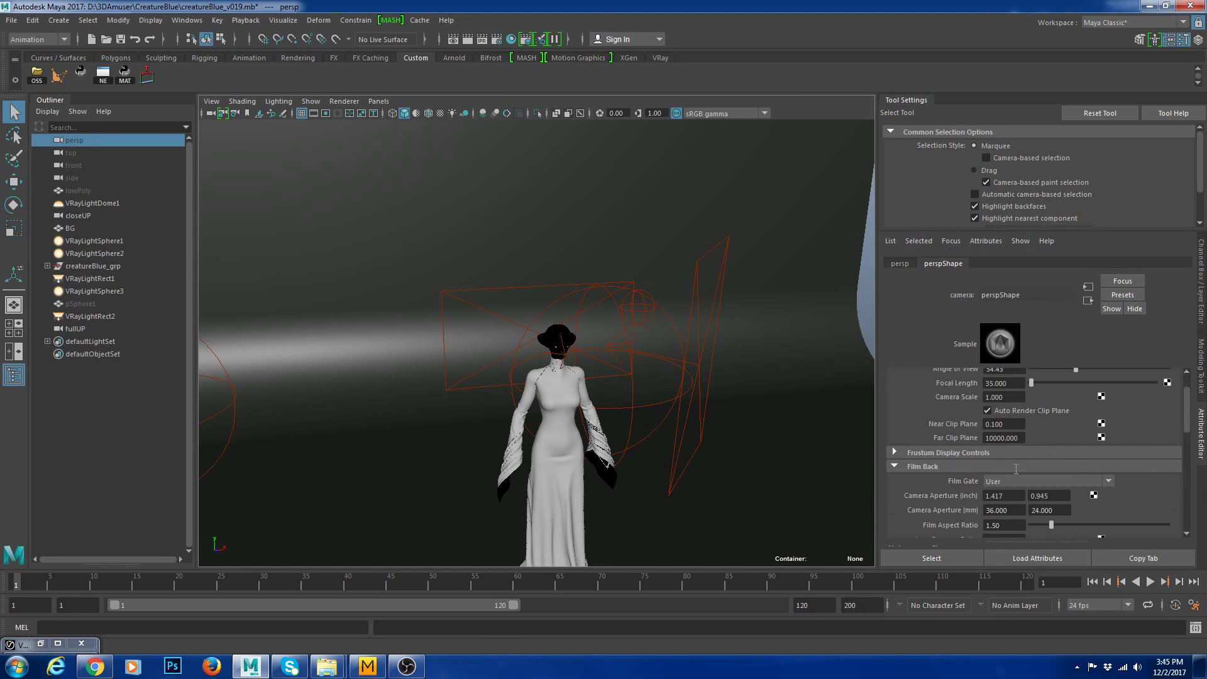
pyautogui.moveTo(1012, 424); pyautogui.dragTo(962, 423)
pyautogui.write('10')
pyautogui.press('Tab')
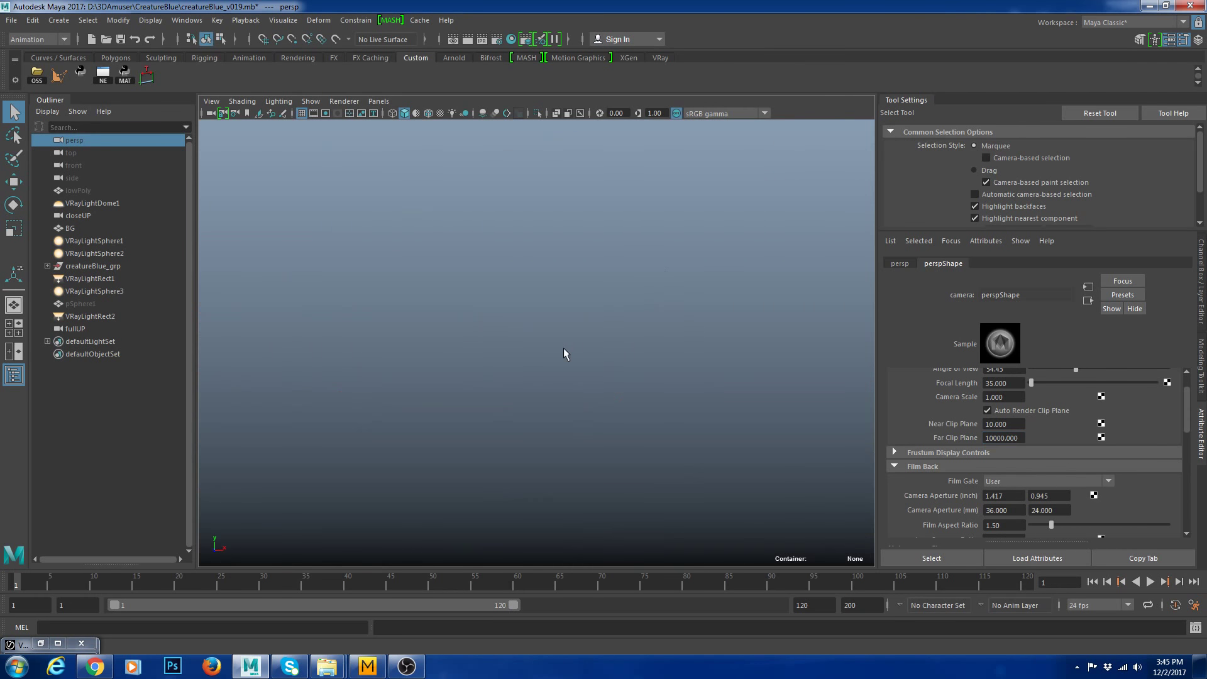
# Set the persp camera's Far Clip Plane to 10000000
pyautogui.click(1002, 437)
pyautogui.click(1002, 437)
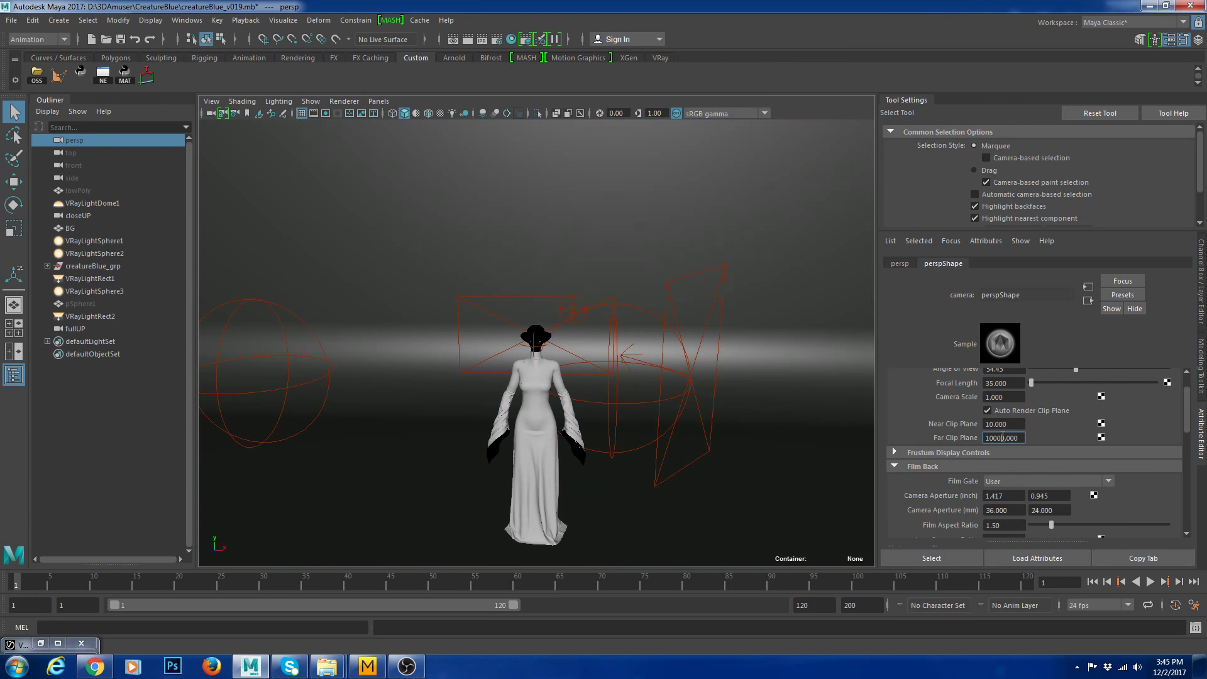
pyautogui.press('Return')
pyautogui.scroll(-7, 549, 317)
pyautogui.scroll(5, 519, 318)
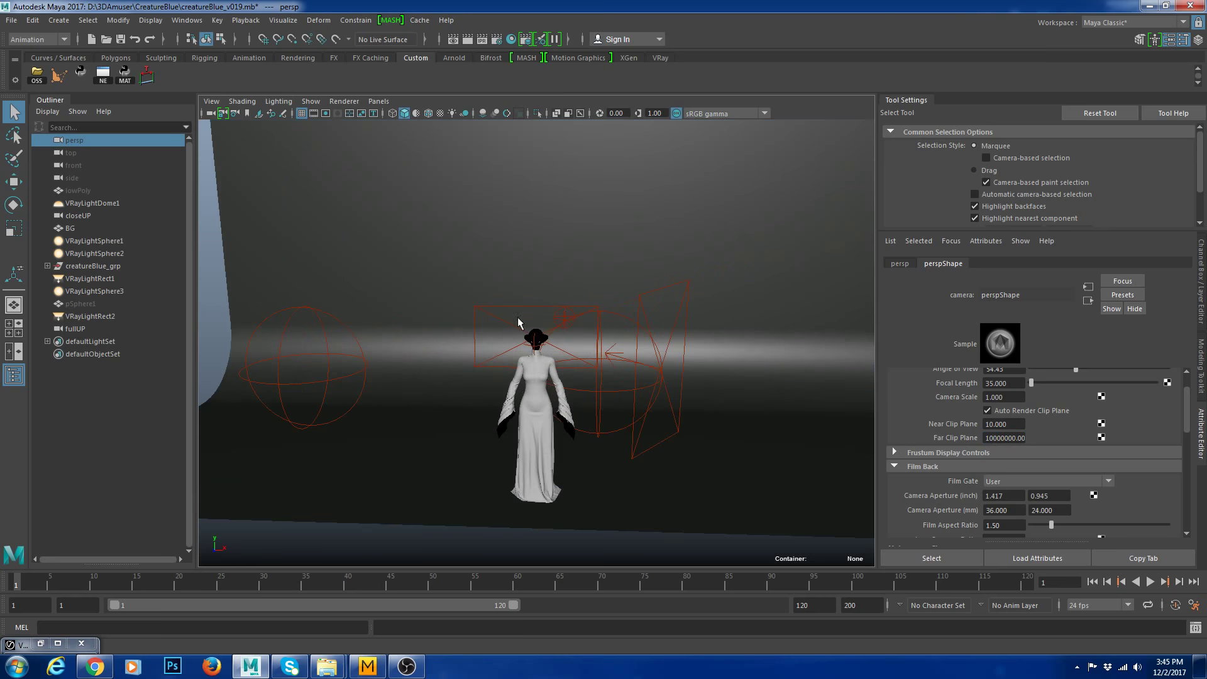
# Select the BG backdrop, frame it, and examine its curved shape and the lights around the character
pyautogui.keyDown('alt'); pyautogui.moveTo(517, 318); pyautogui.dragTo(576, 285); pyautogui.keyUp('alt')
pyautogui.click(576, 285)
pyautogui.press('f')
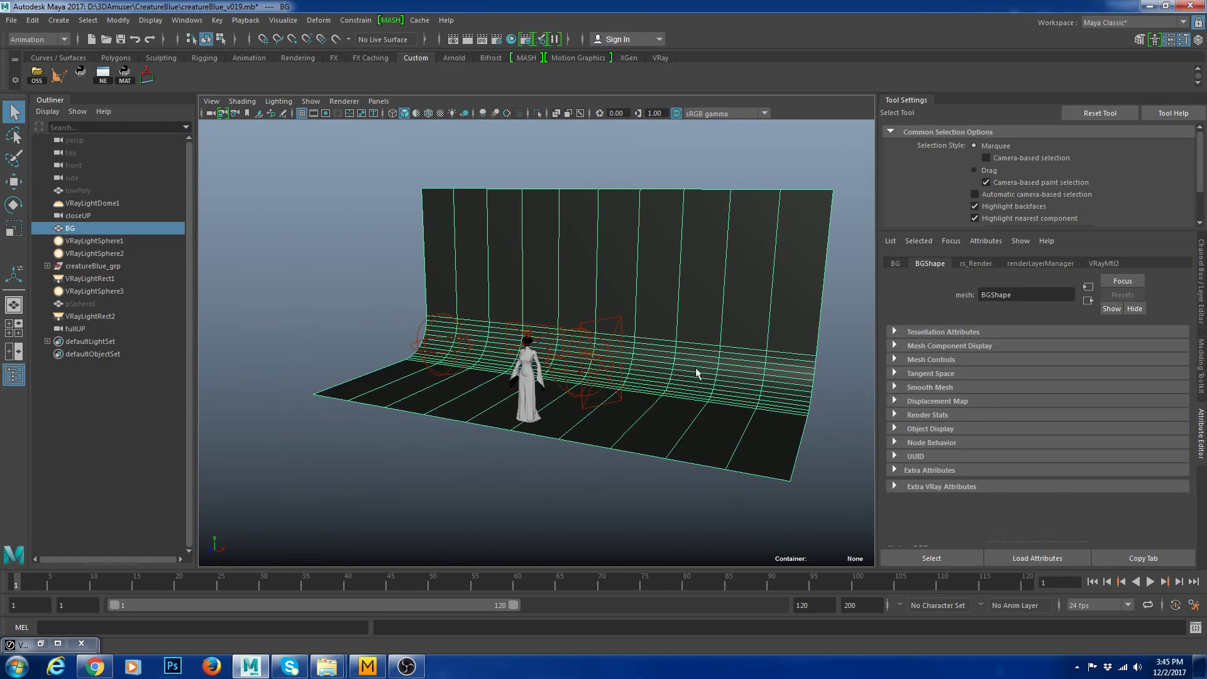
pyautogui.scroll(5, 682, 267)
pyautogui.keyDown('alt'); pyautogui.moveTo(563, 268); pyautogui.dragTo(570, 330); pyautogui.keyUp('alt')
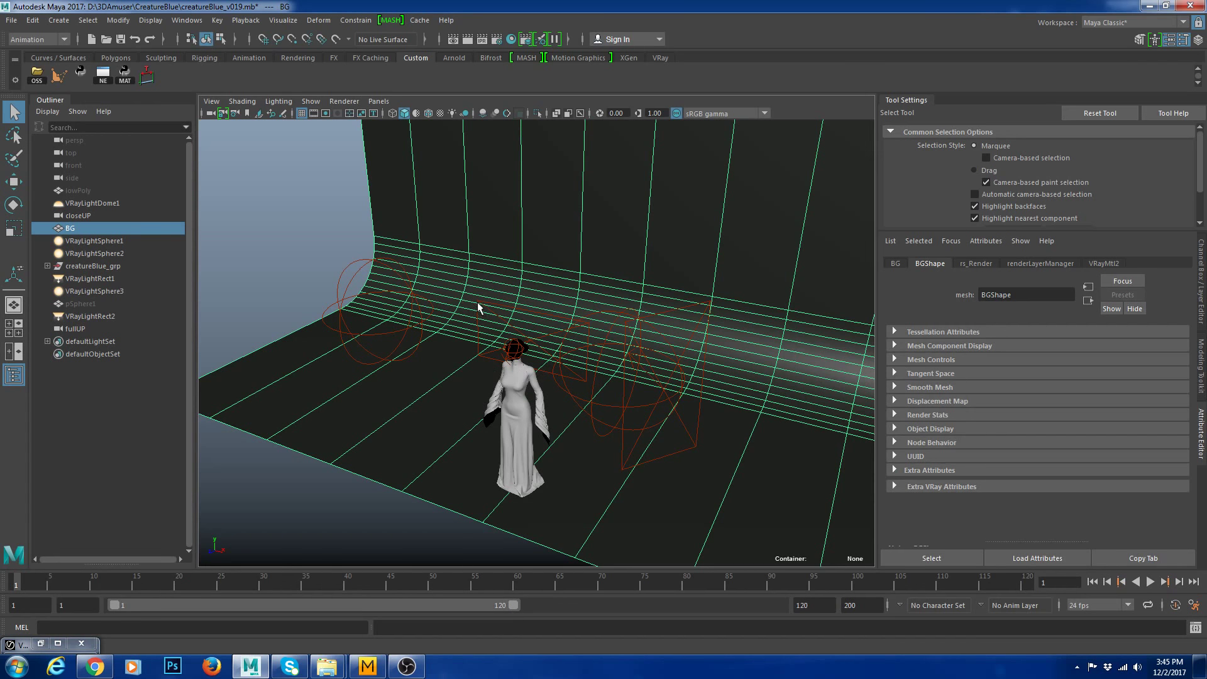
pyautogui.keyDown('alt'); pyautogui.moveTo(460, 369); pyautogui.dragTo(628, 347); pyautogui.keyUp('alt')
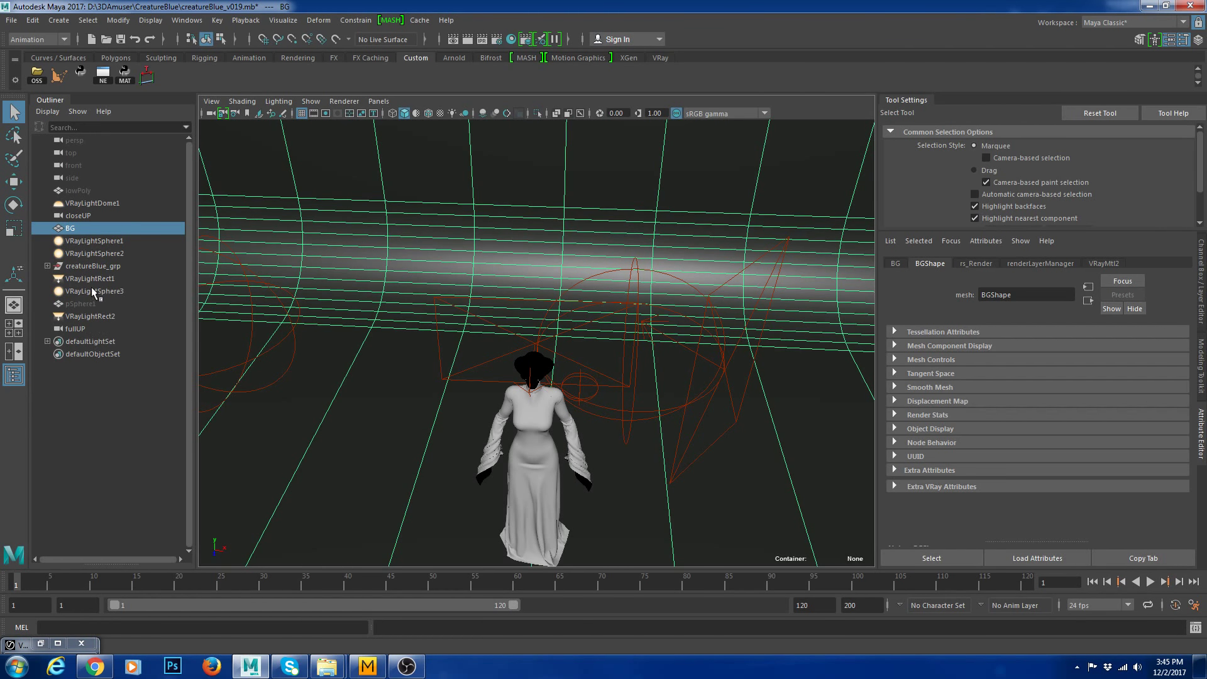
# Select VRayLightDome1 and open the file node connected to its Dome Tex
pyautogui.click(94, 203)
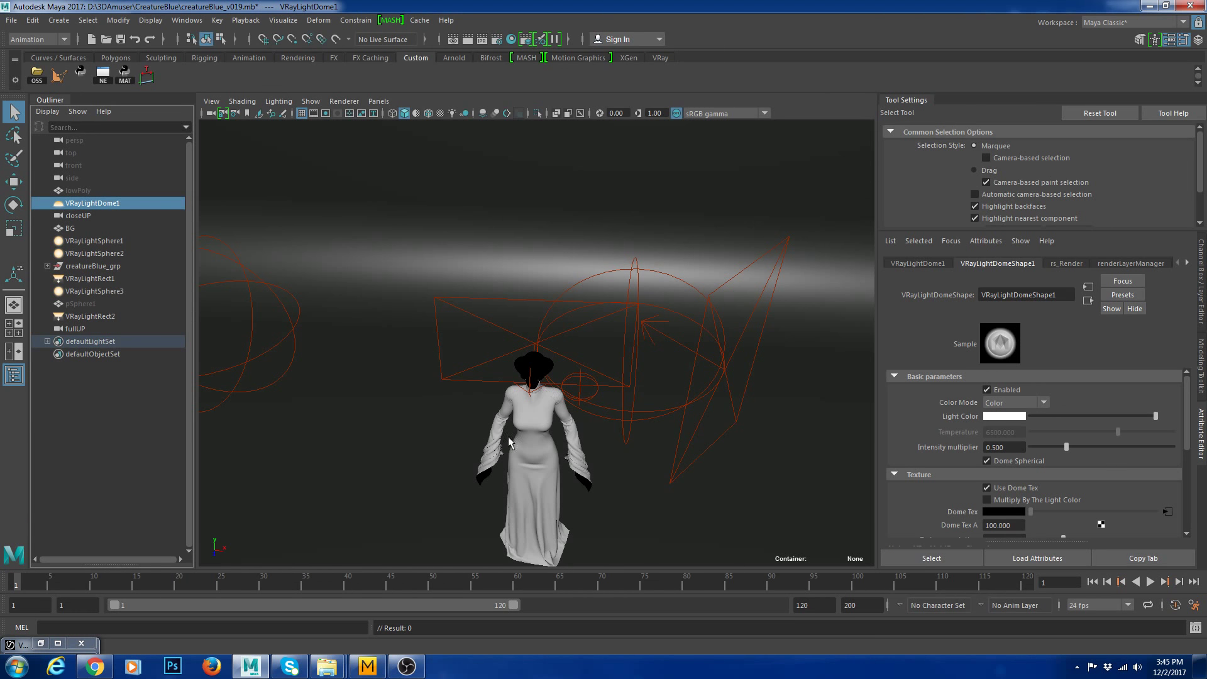
pyautogui.keyDown('alt'); pyautogui.moveTo(508, 438); pyautogui.dragTo(544, 372); pyautogui.keyUp('alt')
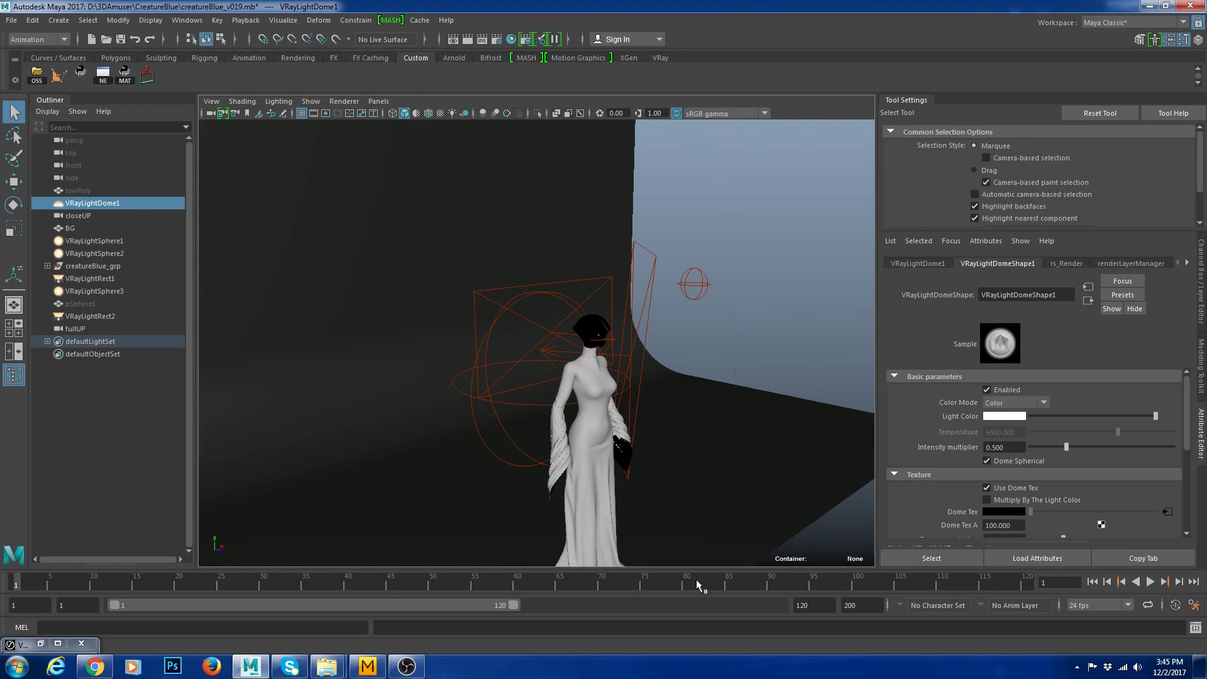
pyautogui.click(1003, 448)
pyautogui.scroll(-2, 1076, 477)
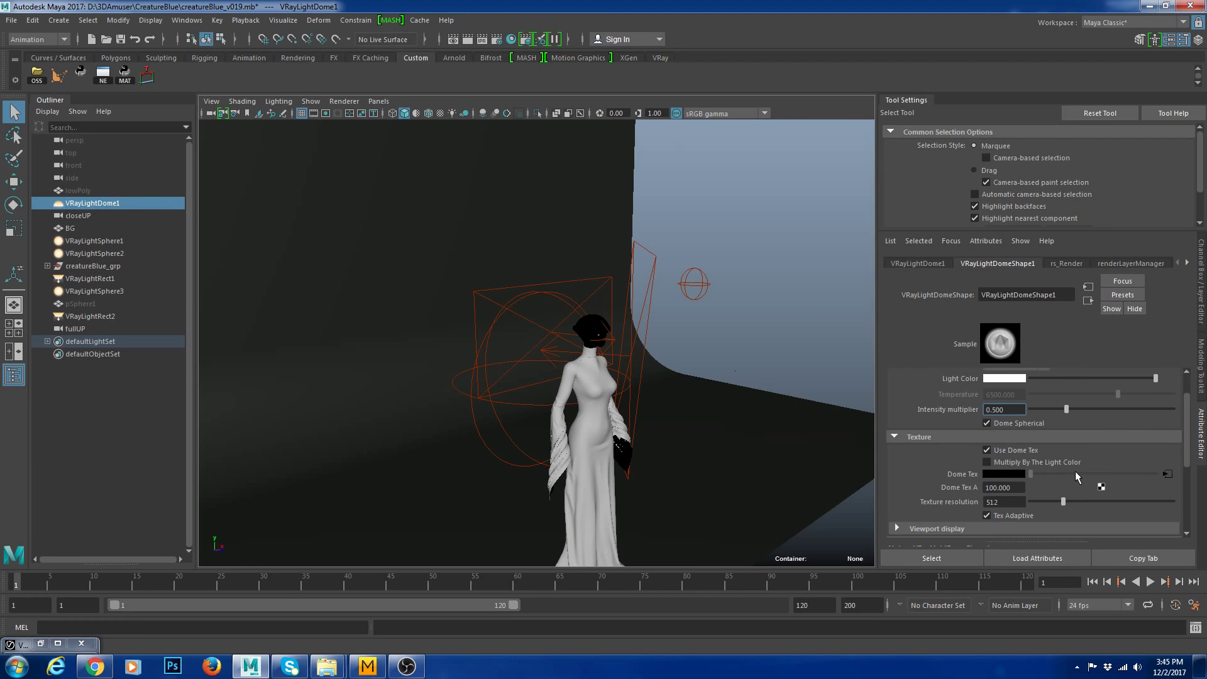
pyautogui.click(1167, 473)
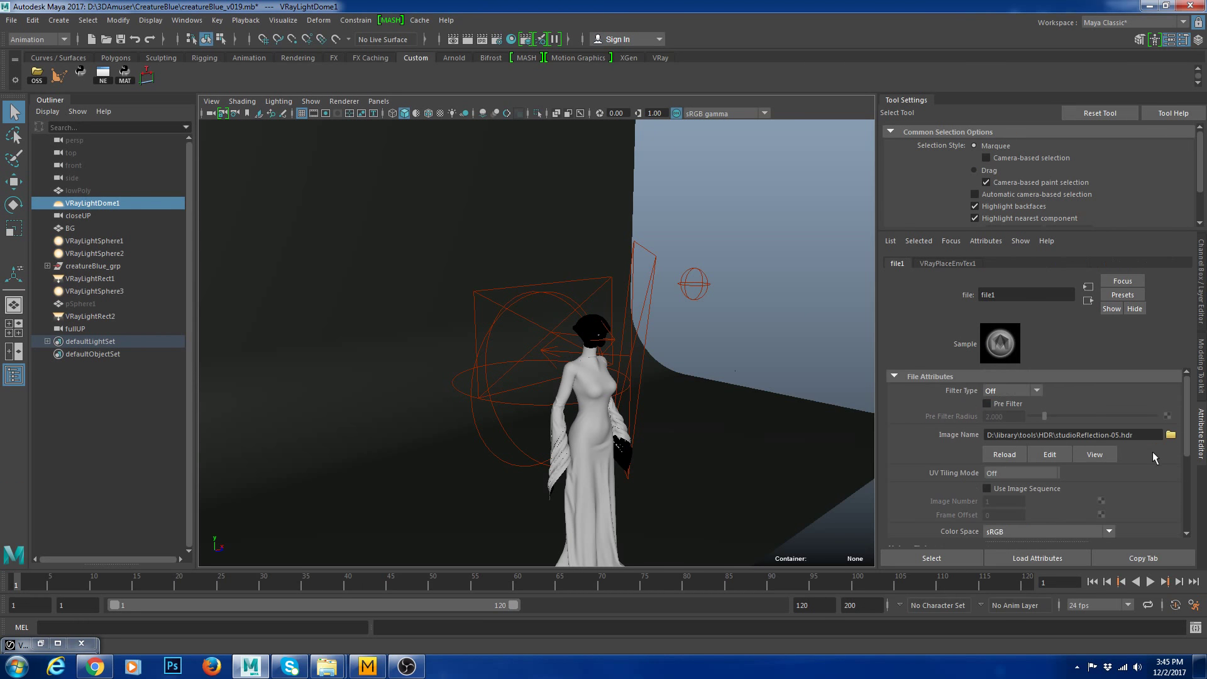
# Copy the dome texture's image path and try to open studioReflection-05.hdr from Windows Explorer
pyautogui.moveTo(1144, 437); pyautogui.dragTo(986, 435)
pyautogui.hotkey('ctrl', 'c')
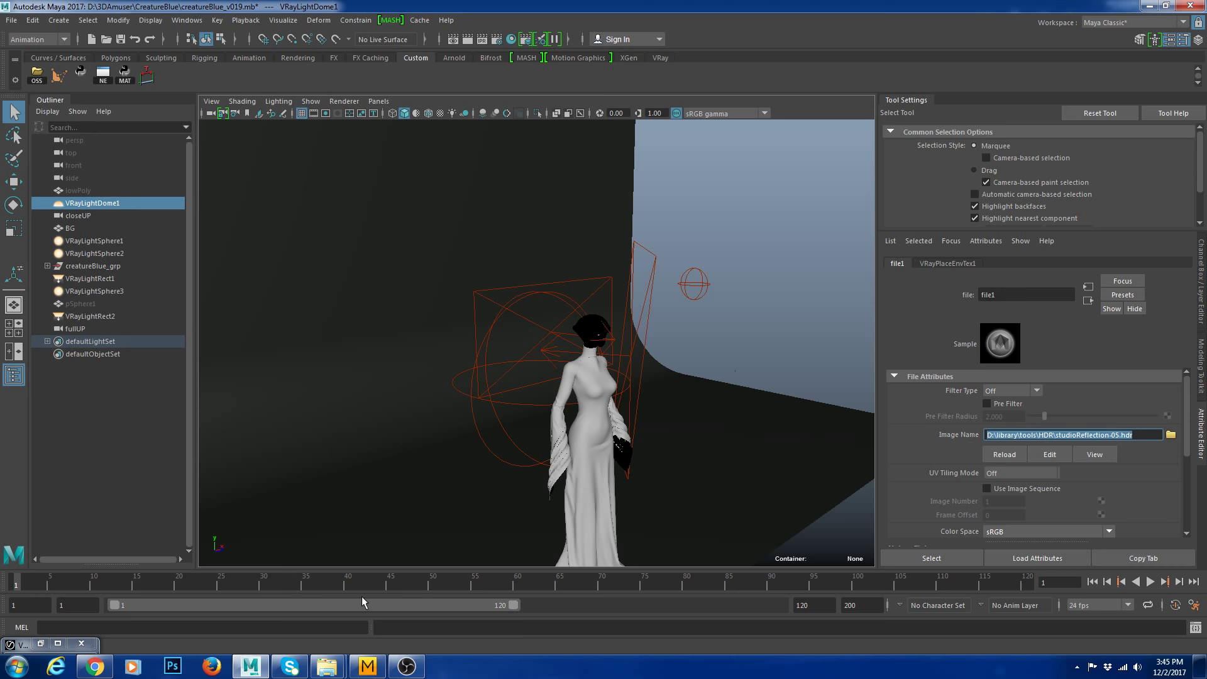
pyautogui.press('super+e')
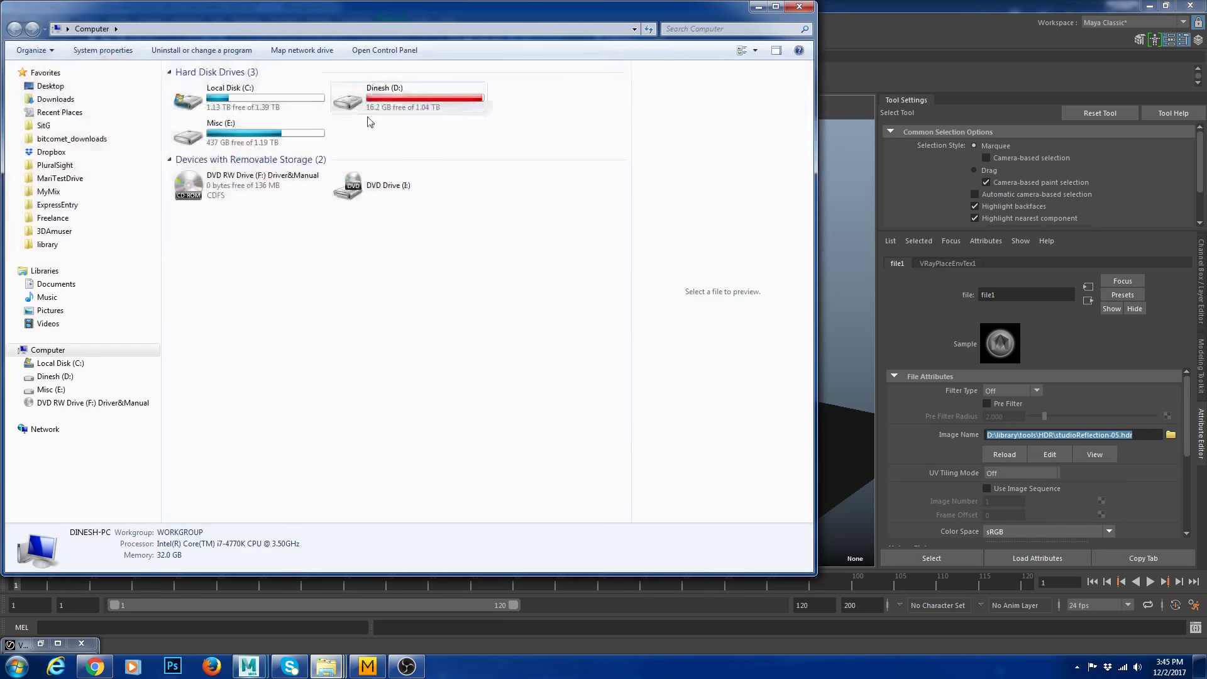
pyautogui.doubleClick(312, 30)
pyautogui.hotkey('ctrl', 'a')
pyautogui.hotkey('ctrl', 'v')
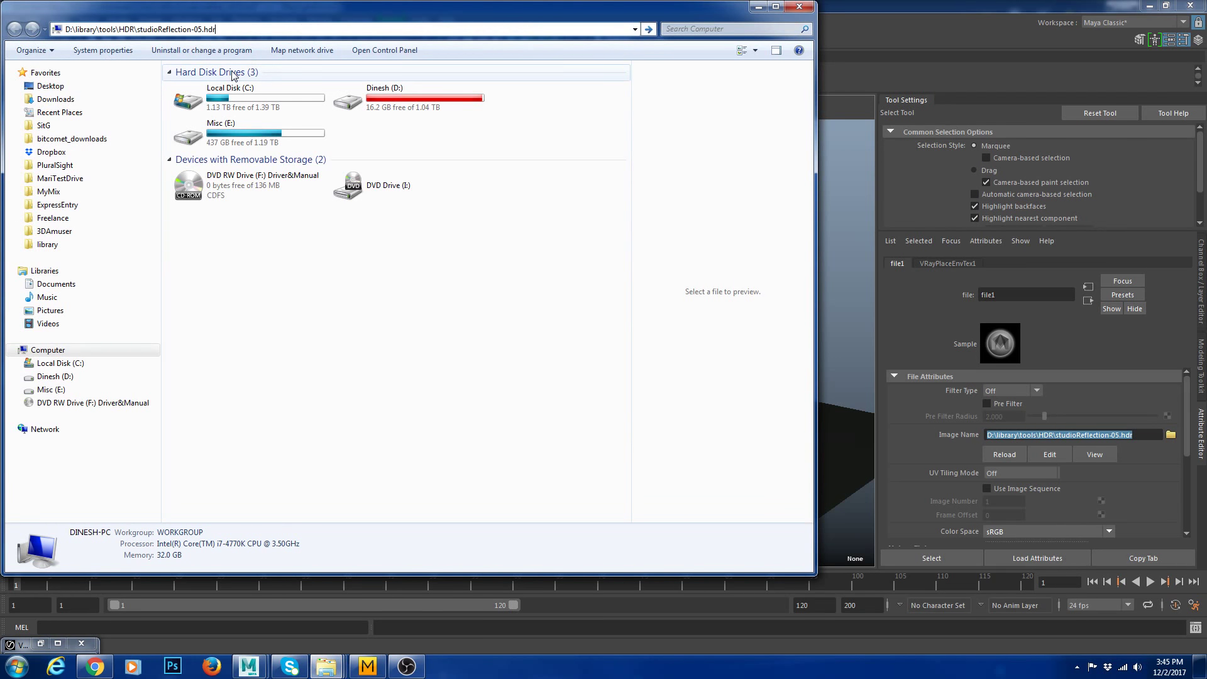
pyautogui.press('Return')
pyautogui.click(686, 390)
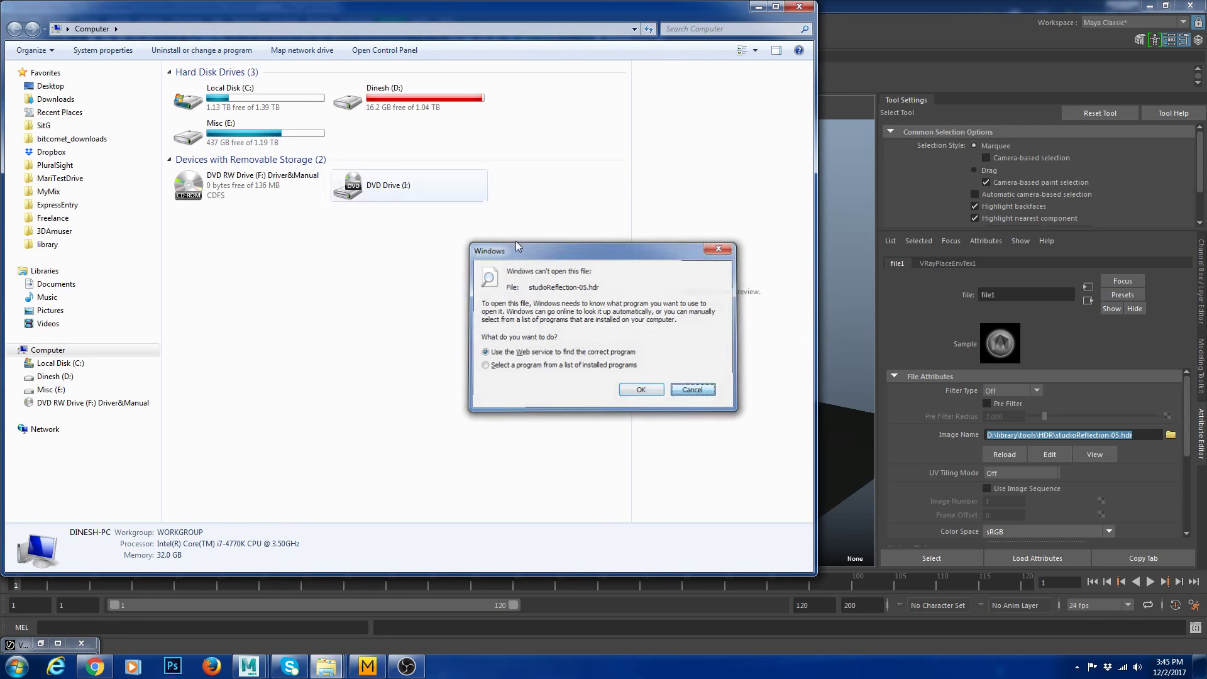
# Open the folder D:\library\tools\HDR and look through its HDR files
pyautogui.click(216, 30)
pyautogui.moveTo(134, 29); pyautogui.dragTo(300, 32)
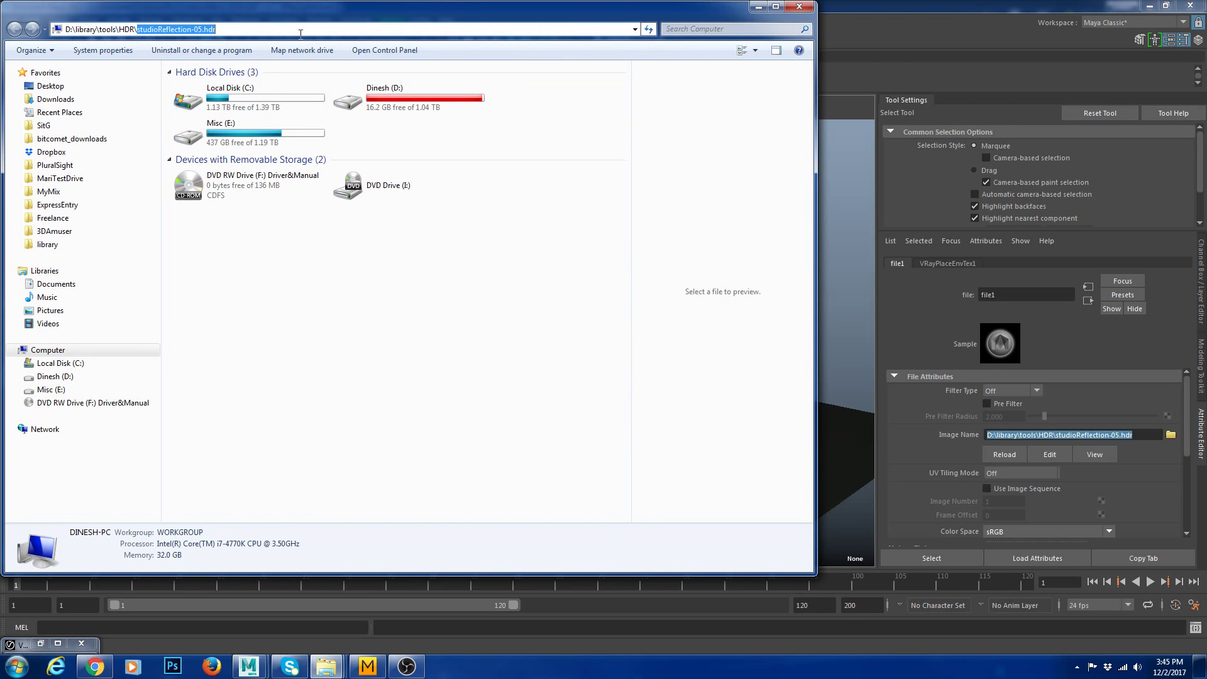
pyautogui.press('BackSpace')
pyautogui.press('Return')
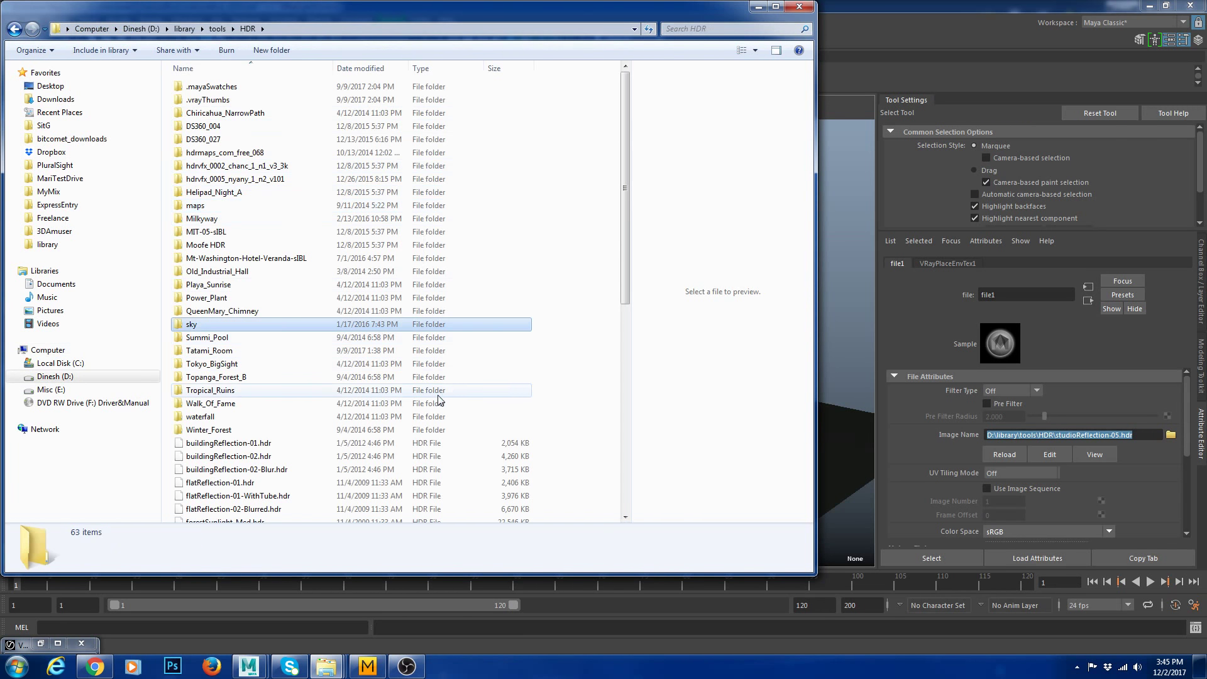
pyautogui.click(257, 337)
pyautogui.scroll(-9, 256, 342)
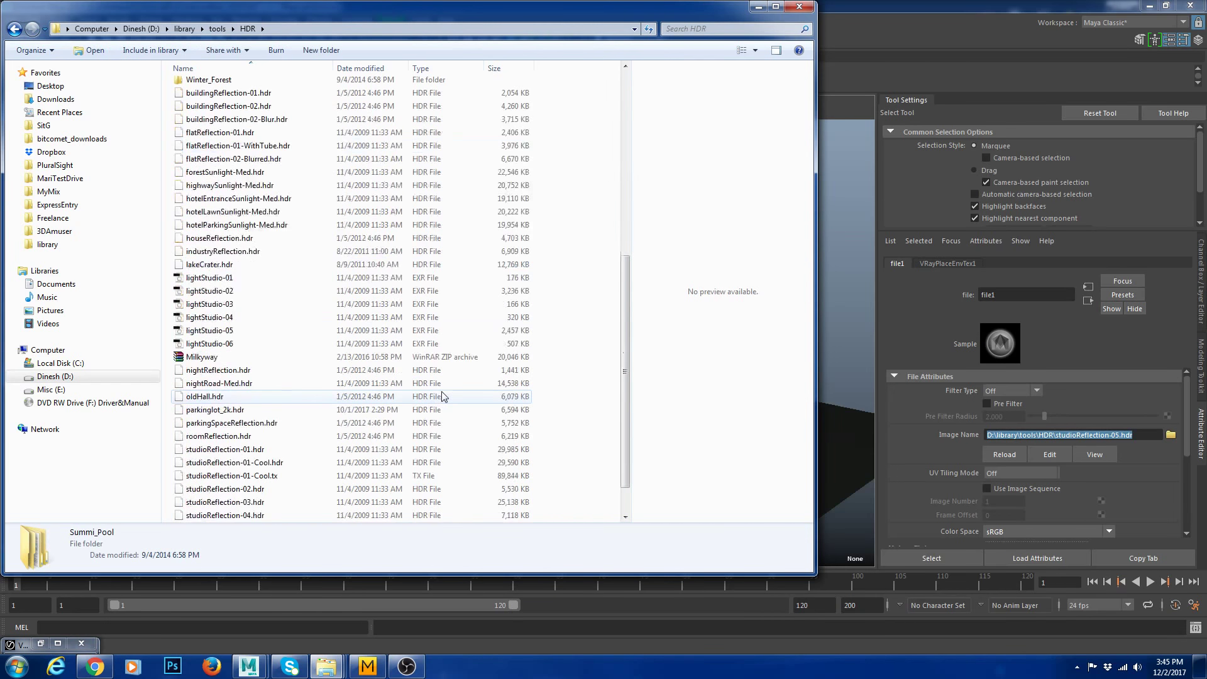
# Open lightStudio-05 in Photoshop with alpha as transparency, view the whole image, and return to Maya
pyautogui.click(254, 331)
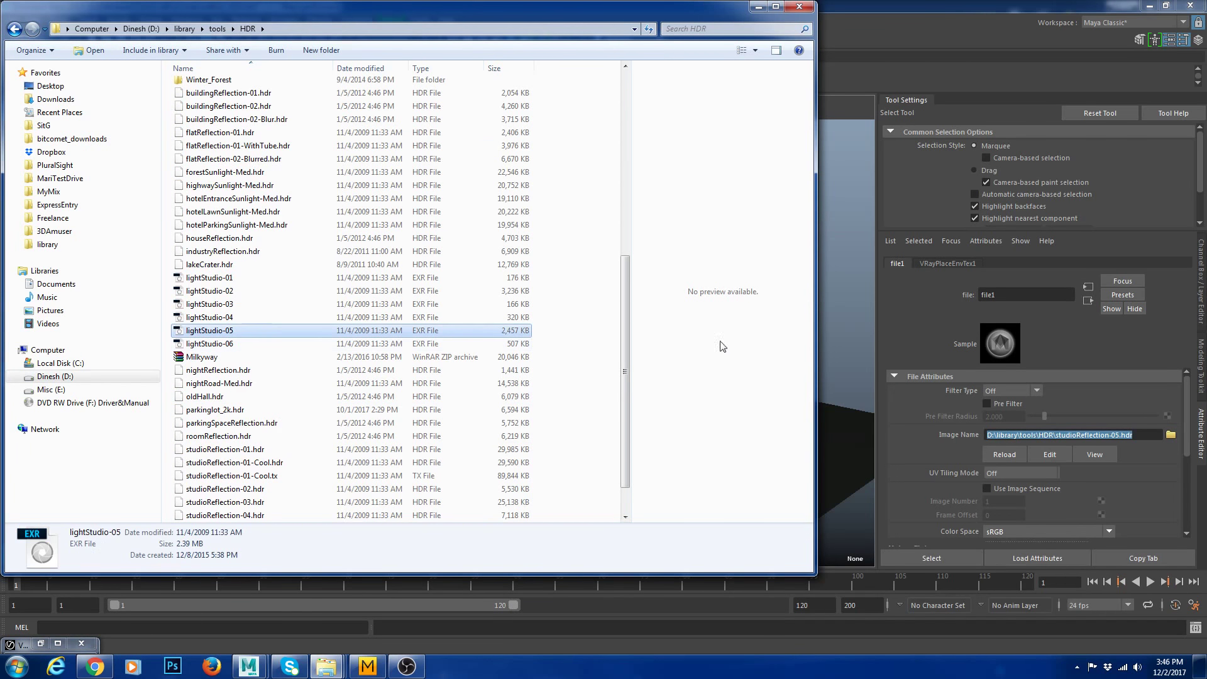
pyautogui.doubleClick(269, 331)
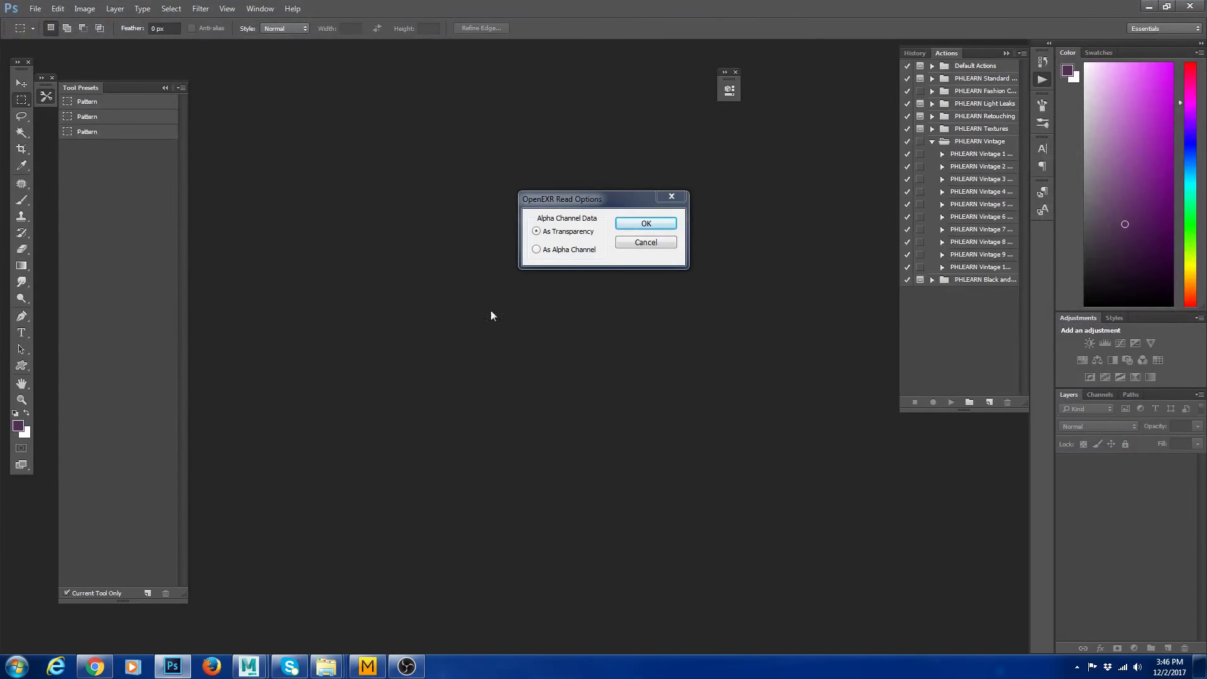
pyautogui.click(629, 223)
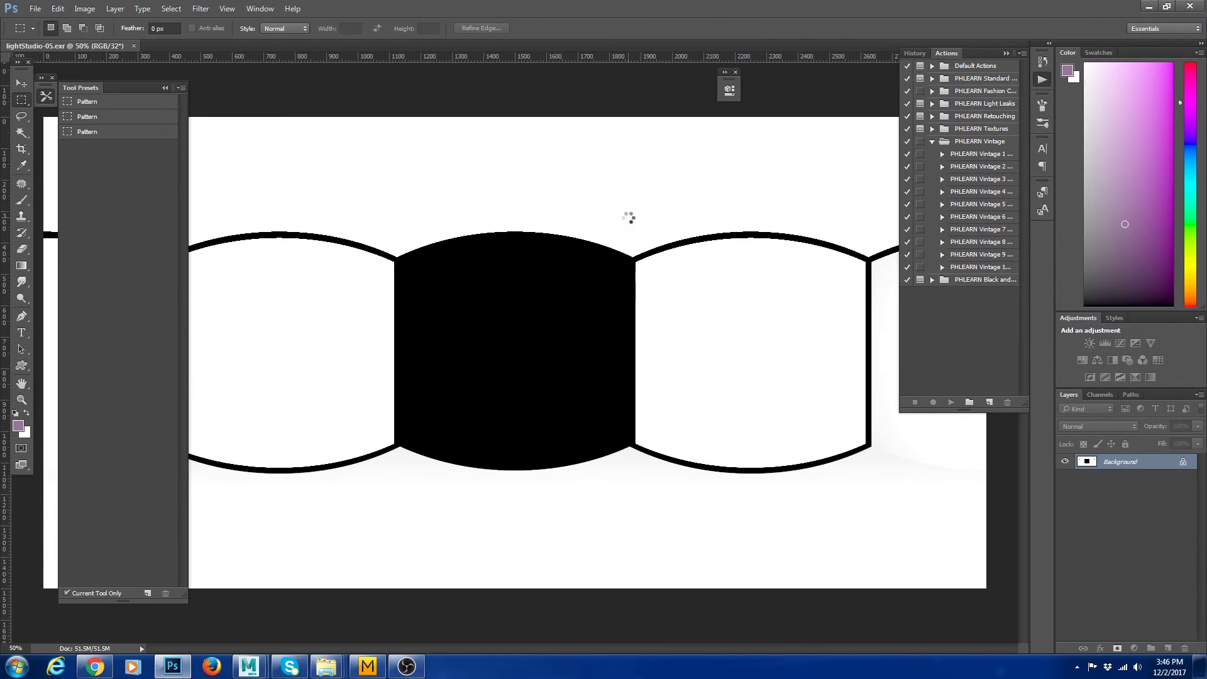
pyautogui.press('z')
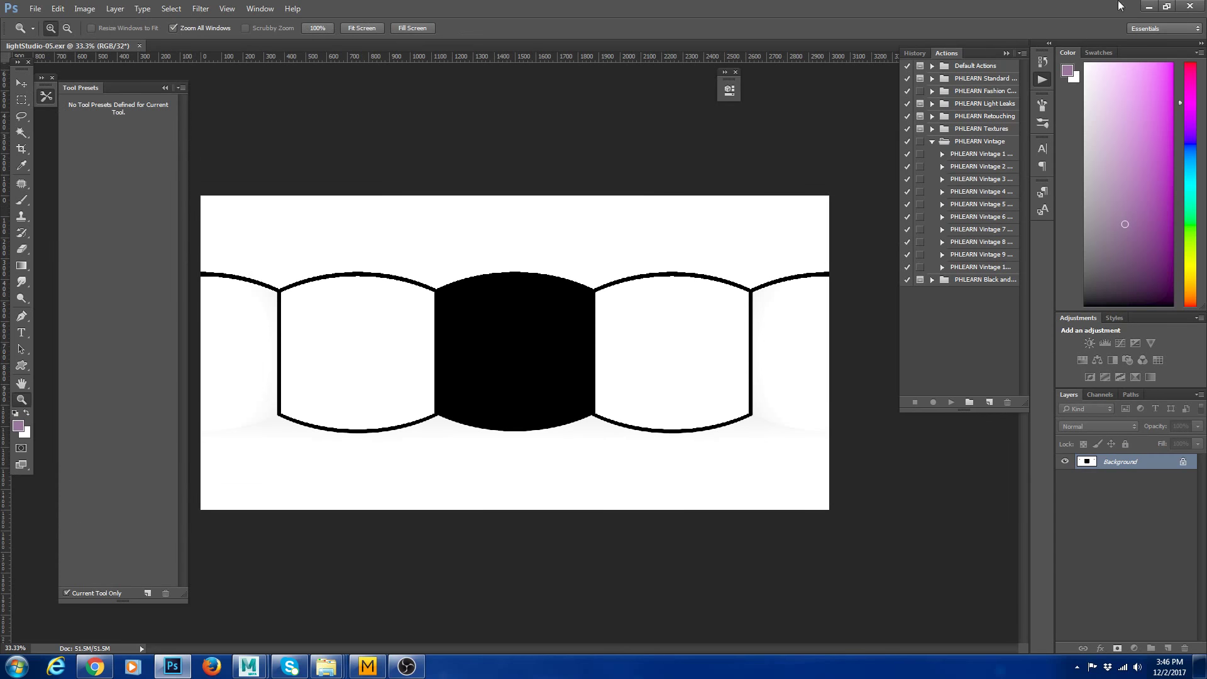
pyautogui.click(1190, 6)
pyautogui.click(764, 6)
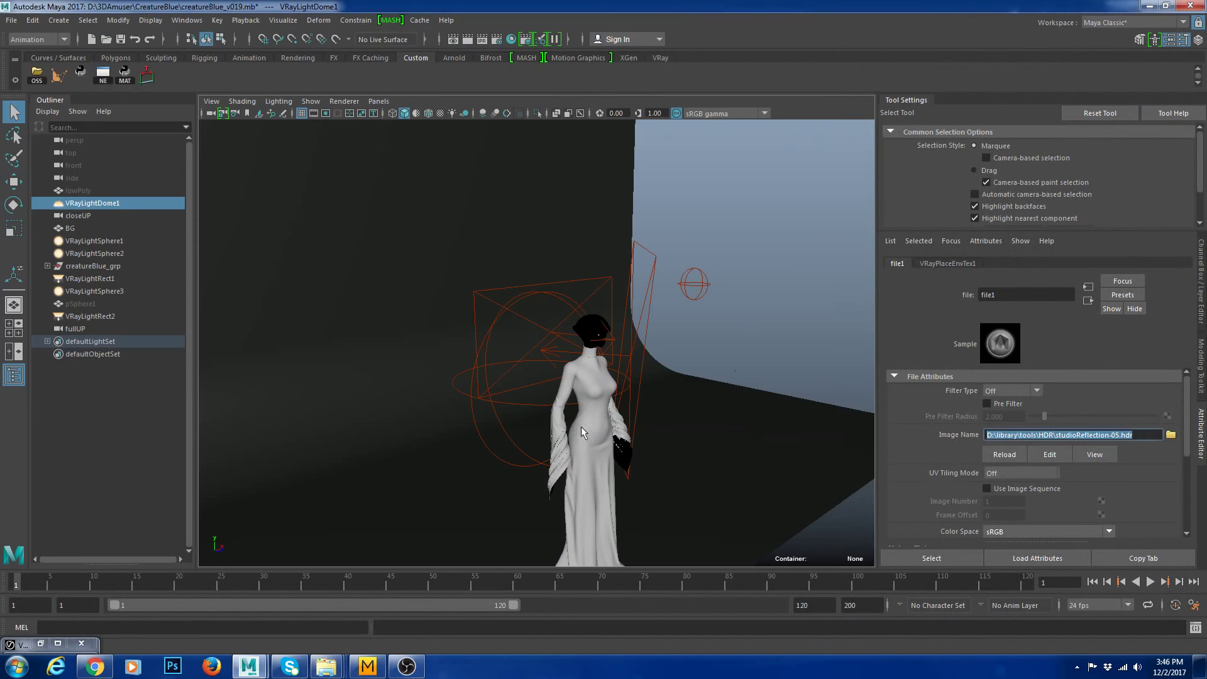
# Select VRayLightRect1 and examine its settings and its placement around the character from several angles
pyautogui.keyDown('alt'); pyautogui.moveTo(582, 433); pyautogui.dragTo(698, 319); pyautogui.keyUp('alt')
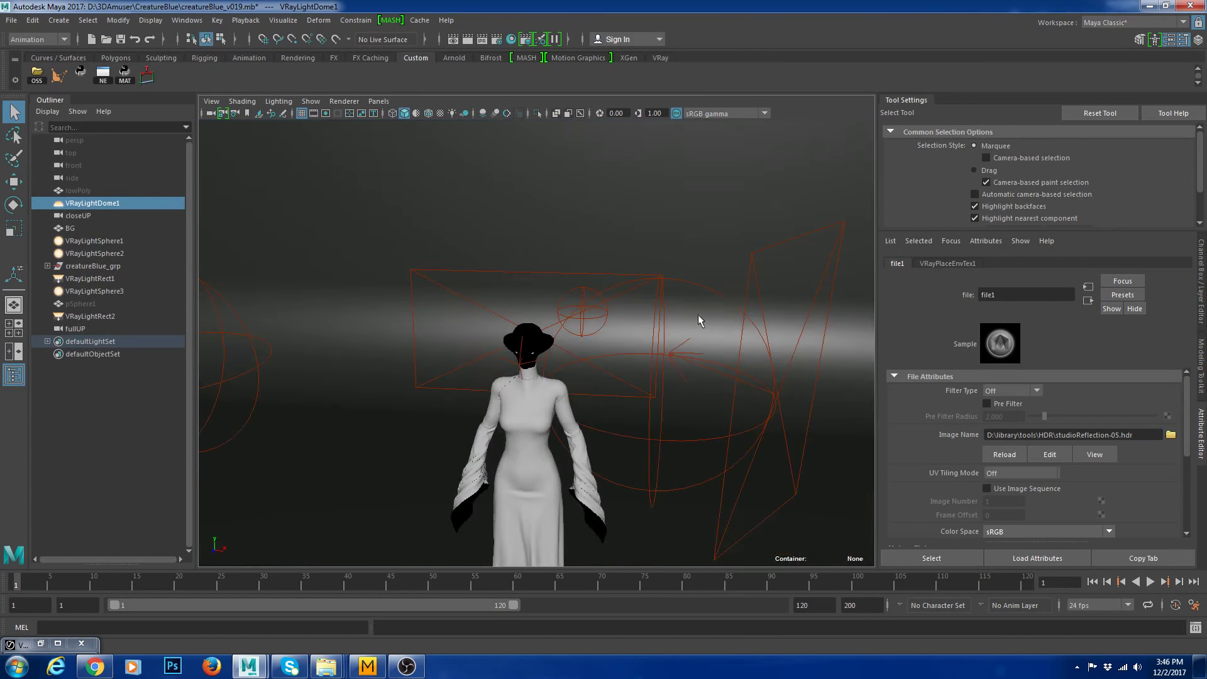
pyautogui.keyDown('alt'); pyautogui.moveTo(809, 319); pyautogui.dragTo(413, 285); pyautogui.keyUp('alt')
pyautogui.click(526, 225)
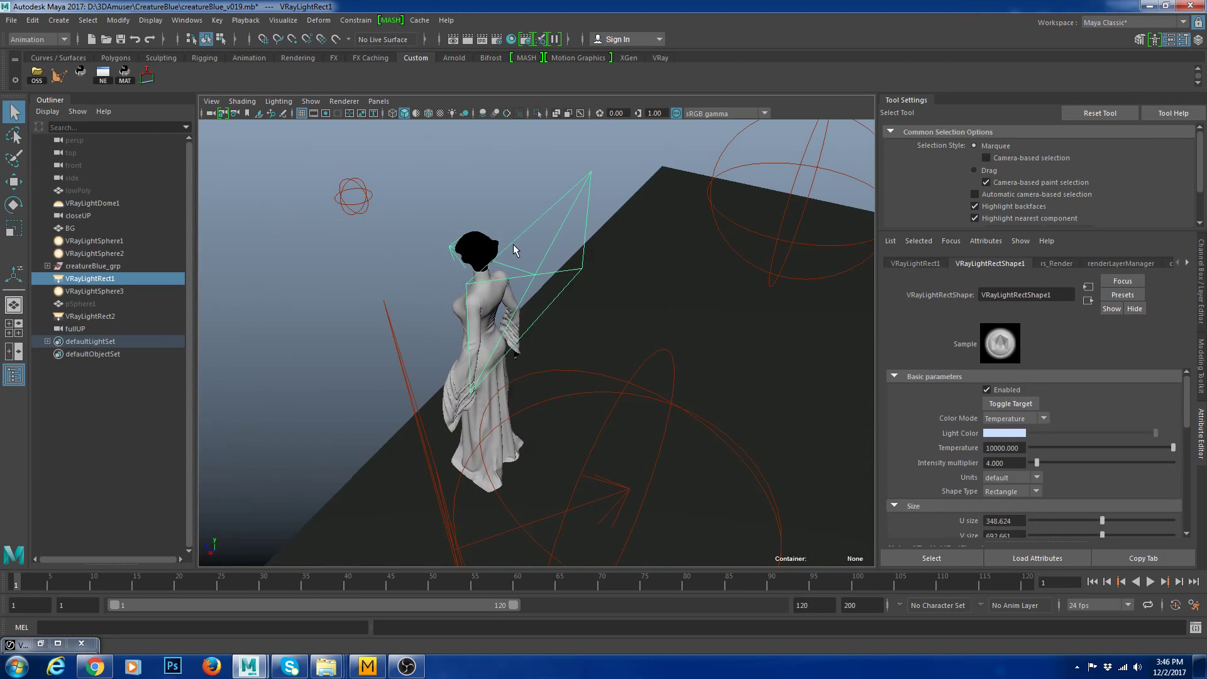
pyautogui.keyDown('alt'); pyautogui.moveTo(516, 251); pyautogui.dragTo(465, 278); pyautogui.keyUp('alt')
pyautogui.keyDown('alt'); pyautogui.moveTo(399, 303); pyautogui.dragTo(578, 330); pyautogui.keyUp('alt')
pyautogui.keyDown('alt'); pyautogui.moveTo(457, 284); pyautogui.dragTo(592, 404, button='right'); pyautogui.keyUp('alt')
pyautogui.keyDown('alt'); pyautogui.moveTo(593, 409); pyautogui.dragTo(420, 407); pyautogui.keyUp('alt')
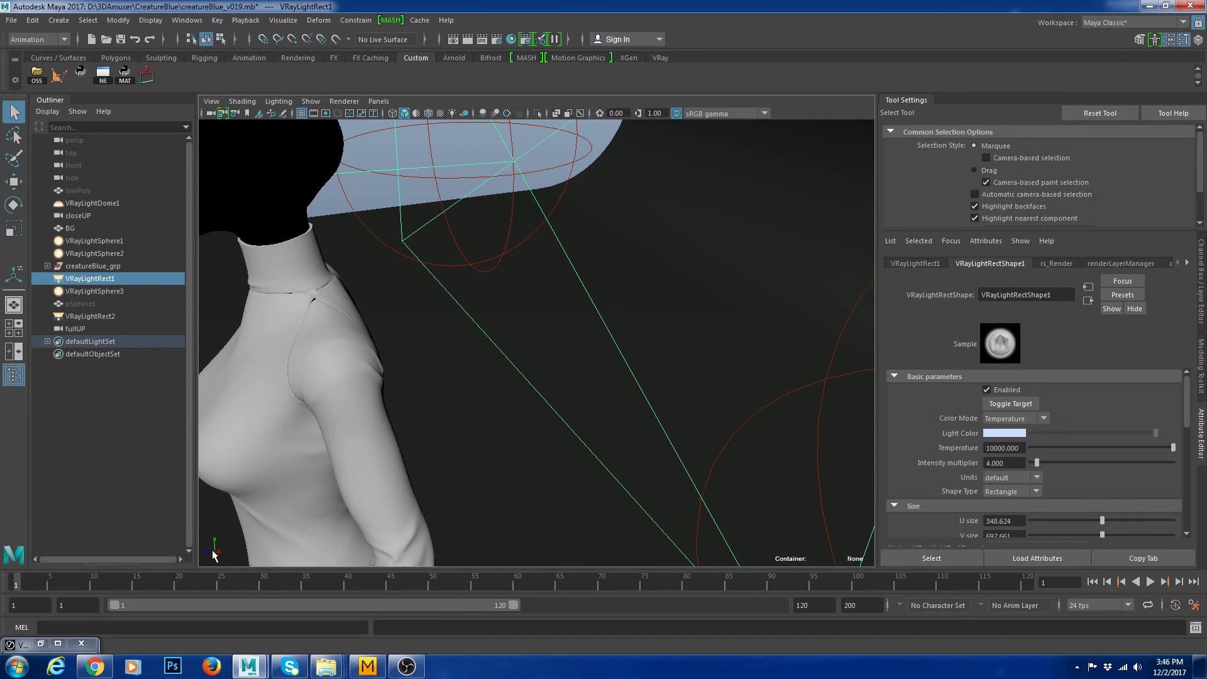
pyautogui.keyDown('alt'); pyautogui.moveTo(666, 291); pyautogui.dragTo(552, 314, button='right'); pyautogui.keyUp('alt')
pyautogui.keyDown('alt'); pyautogui.moveTo(552, 315); pyautogui.dragTo(475, 230); pyautogui.keyUp('alt')
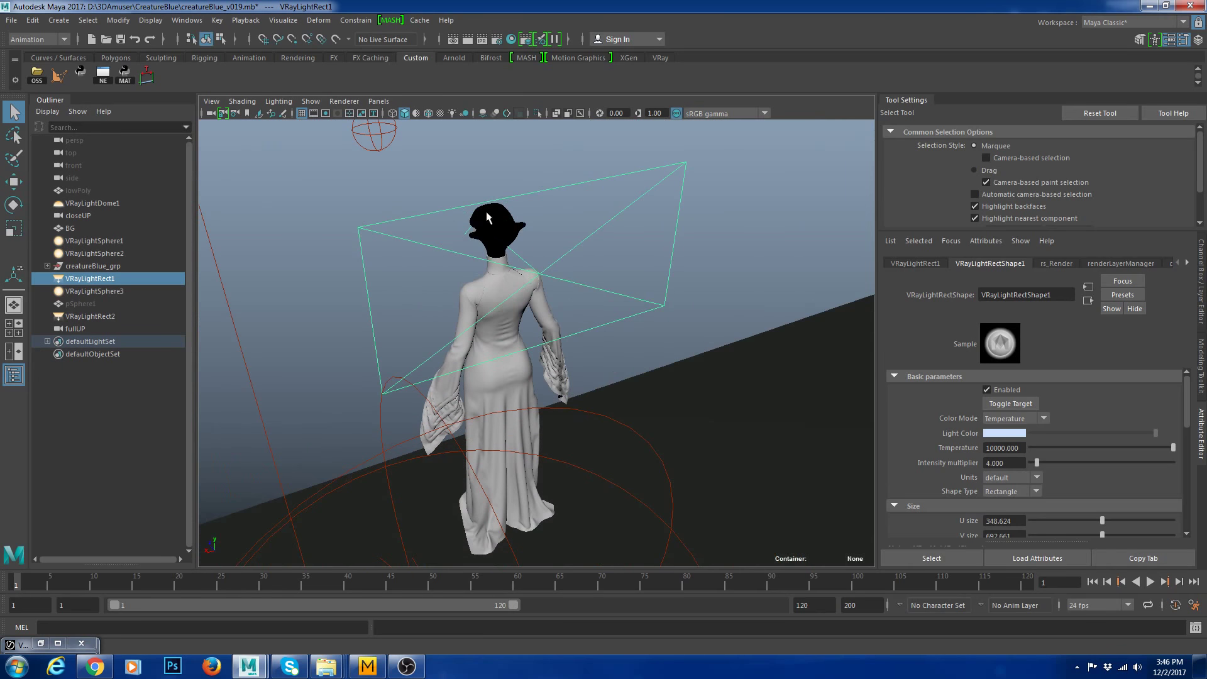
# Restore the V-Ray frame buffer, load the second render in the history, inspect the creature's head up close, and minimize the buffer
pyautogui.click(41, 645)
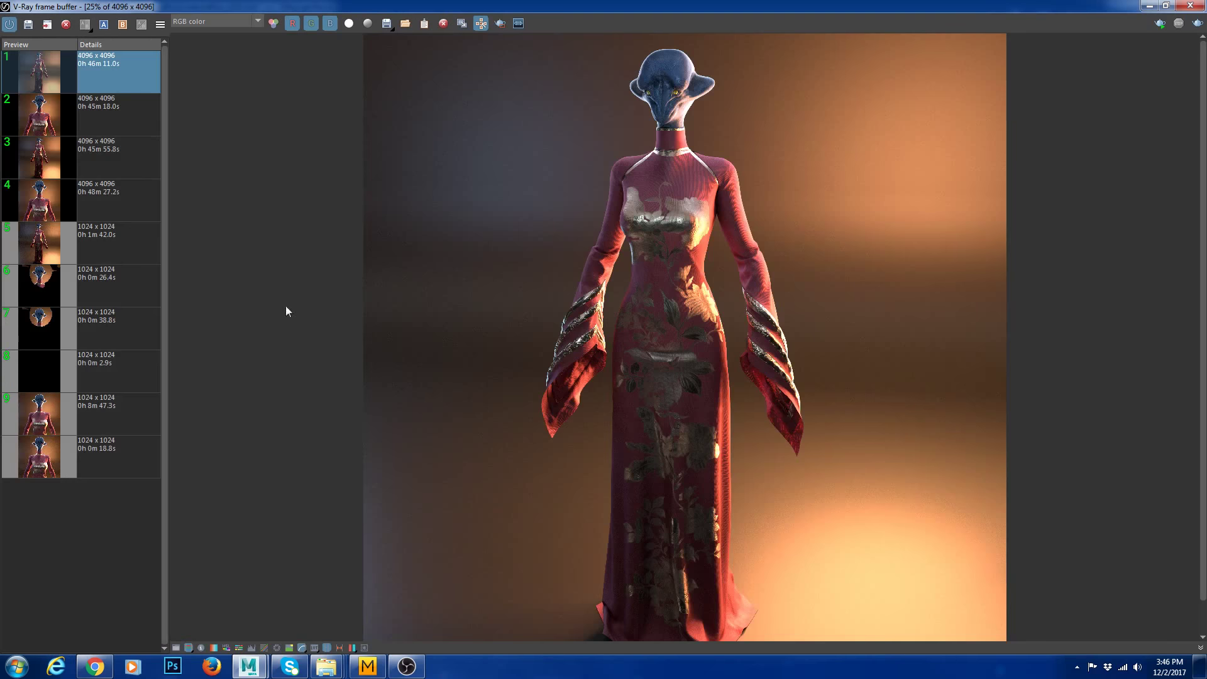
pyautogui.click(69, 122)
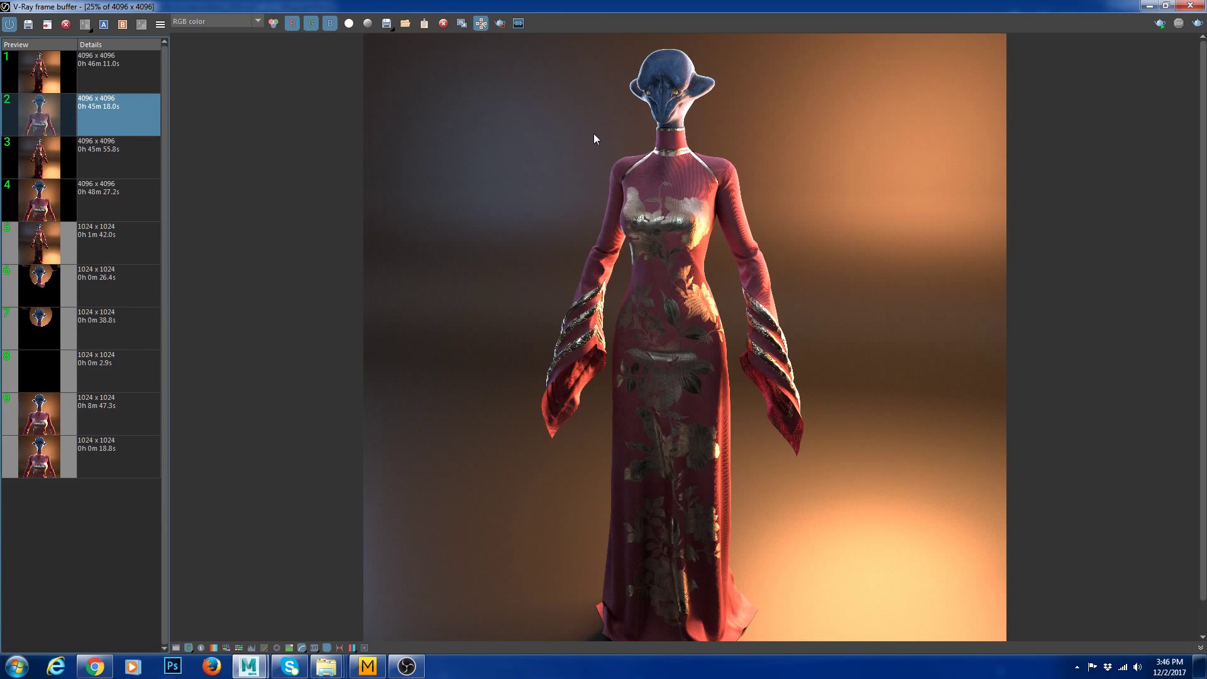
pyautogui.doubleClick(44, 131)
pyautogui.scroll(1, 817, 95)
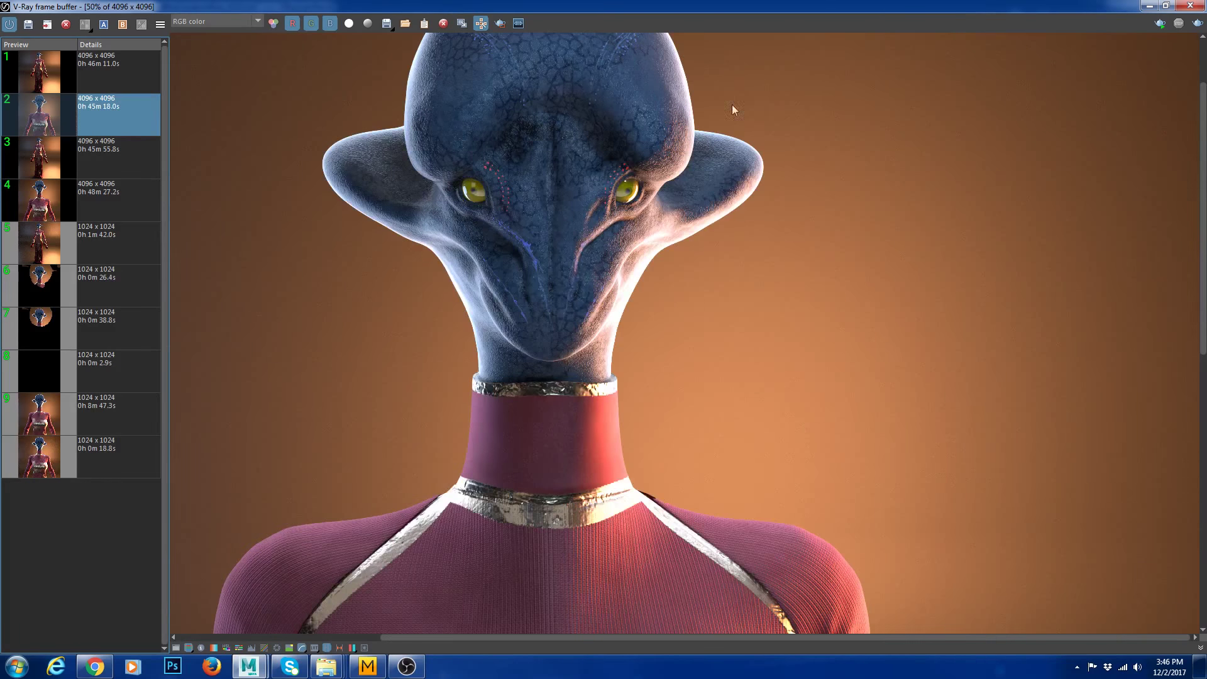
pyautogui.scroll(-1, 685, 59)
pyautogui.scroll(2, 696, 58)
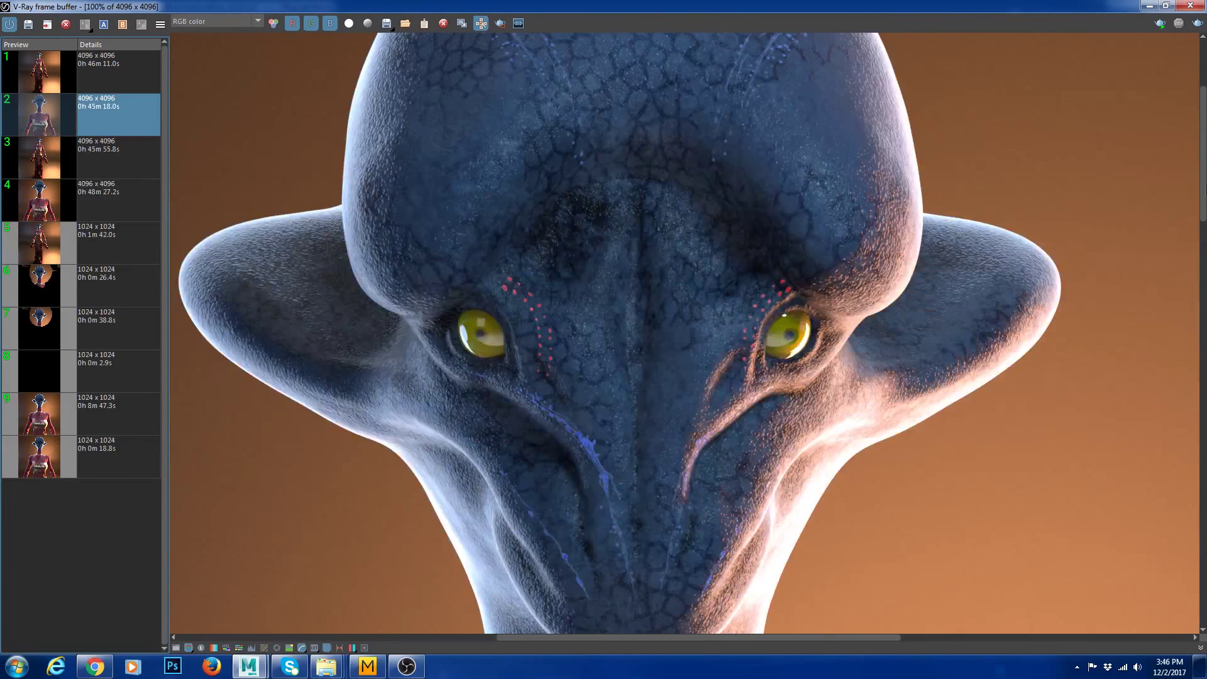
pyautogui.moveTo(1204, 163); pyautogui.dragTo(1203, 119)
pyautogui.scroll(-1, 755, 164)
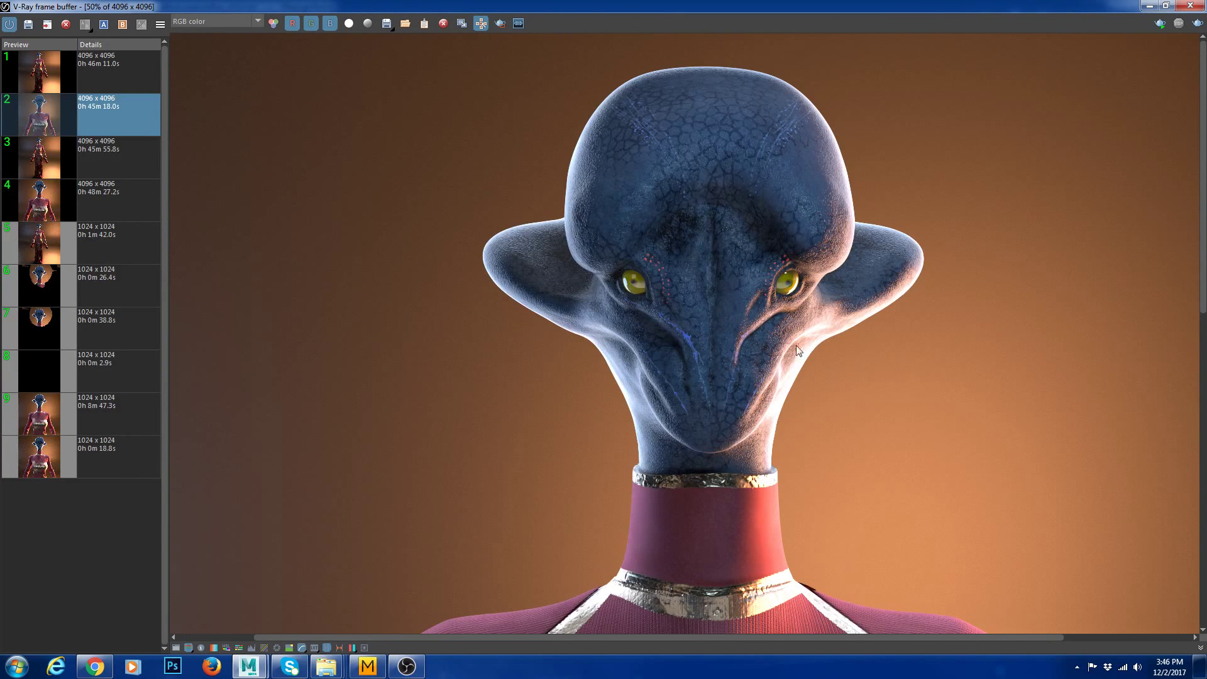
pyautogui.click(1149, 6)
# Select VRayLightSphere1 and check its colour, intensity and position relative to the character
pyautogui.keyDown('alt'); pyautogui.moveTo(439, 285); pyautogui.dragTo(715, 298); pyautogui.keyUp('alt')
pyautogui.click(626, 274)
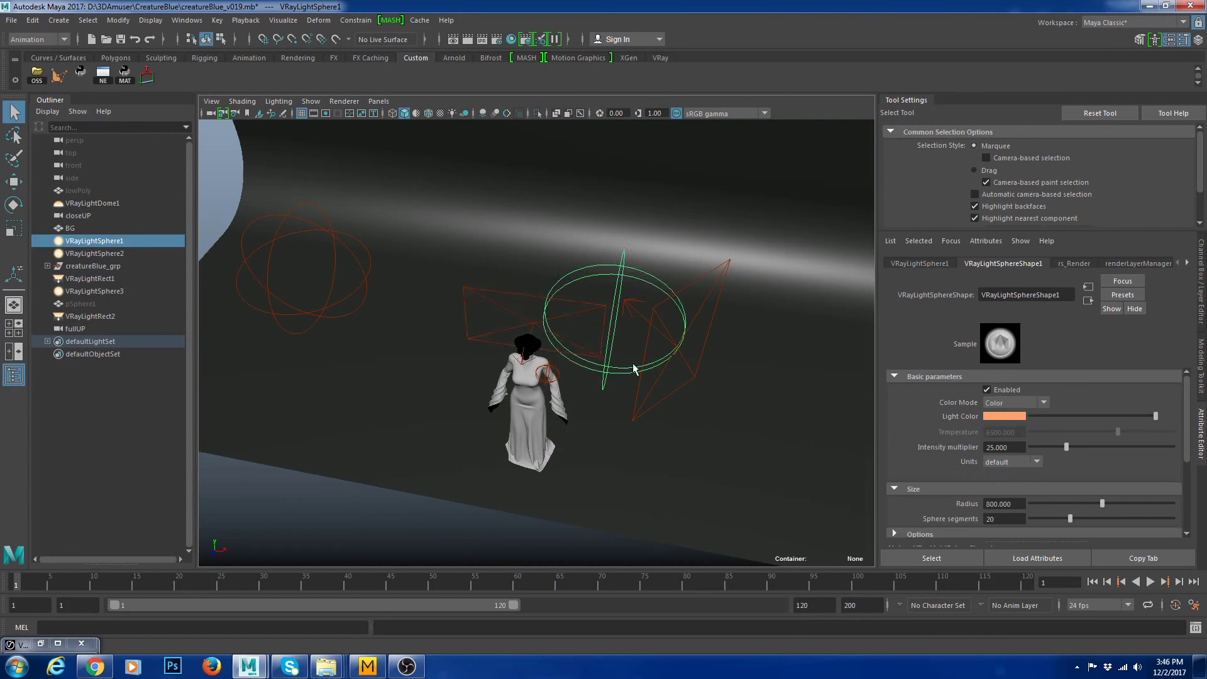
pyautogui.keyDown('alt'); pyautogui.moveTo(626, 274); pyautogui.dragTo(459, 276); pyautogui.keyUp('alt')
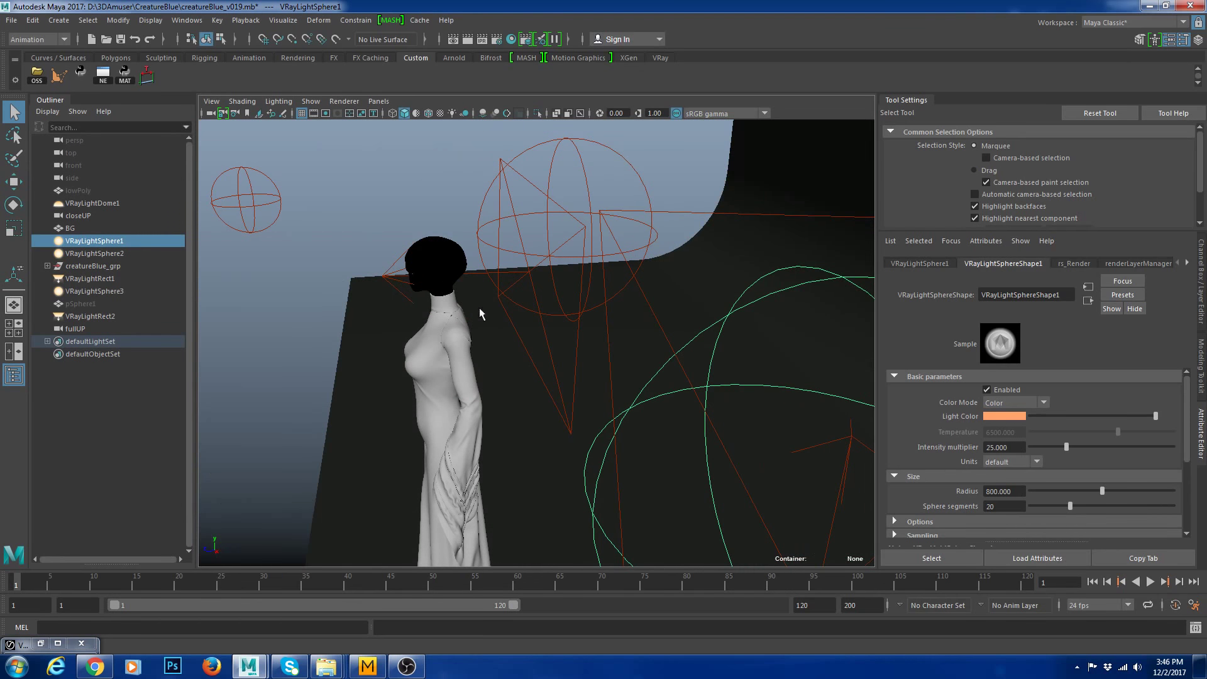
pyautogui.scroll(-4, 589, 391)
pyautogui.keyDown('alt'); pyautogui.moveTo(589, 392); pyautogui.dragTo(711, 440); pyautogui.keyUp('alt')
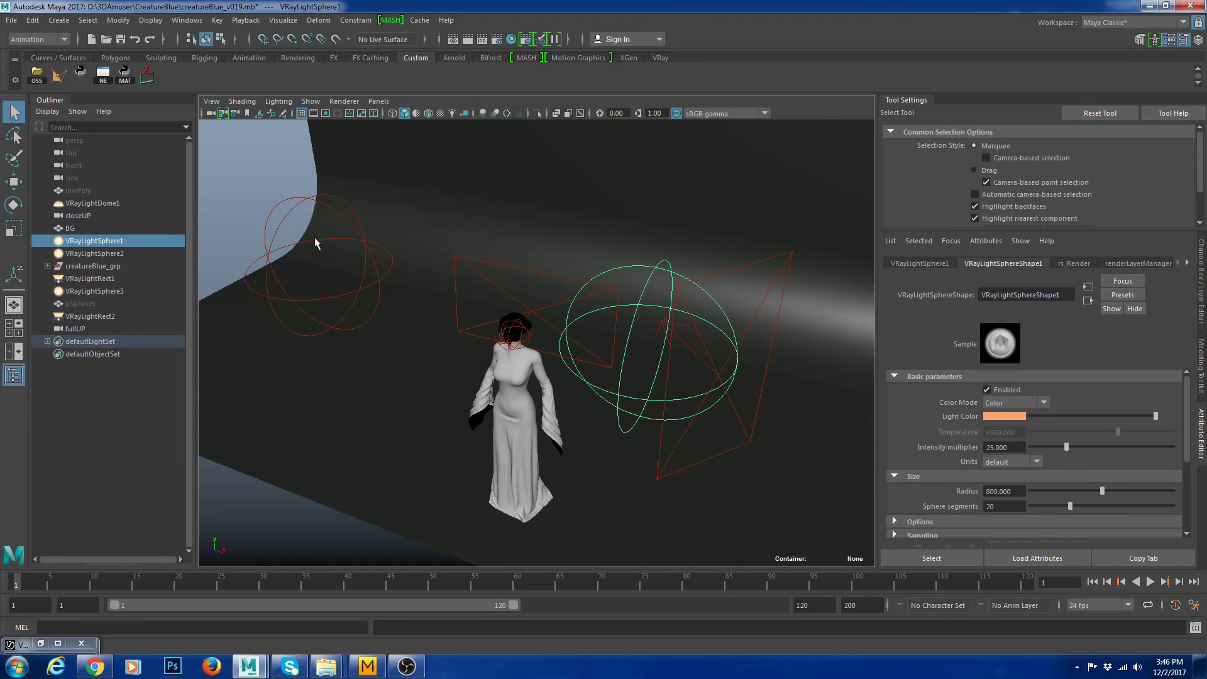
# Select VRayLightSphere2 on the opposite side of the character and review its settings and placement
pyautogui.click(313, 196)
pyautogui.keyDown('alt'); pyautogui.moveTo(426, 306); pyautogui.dragTo(450, 310); pyautogui.keyUp('alt')
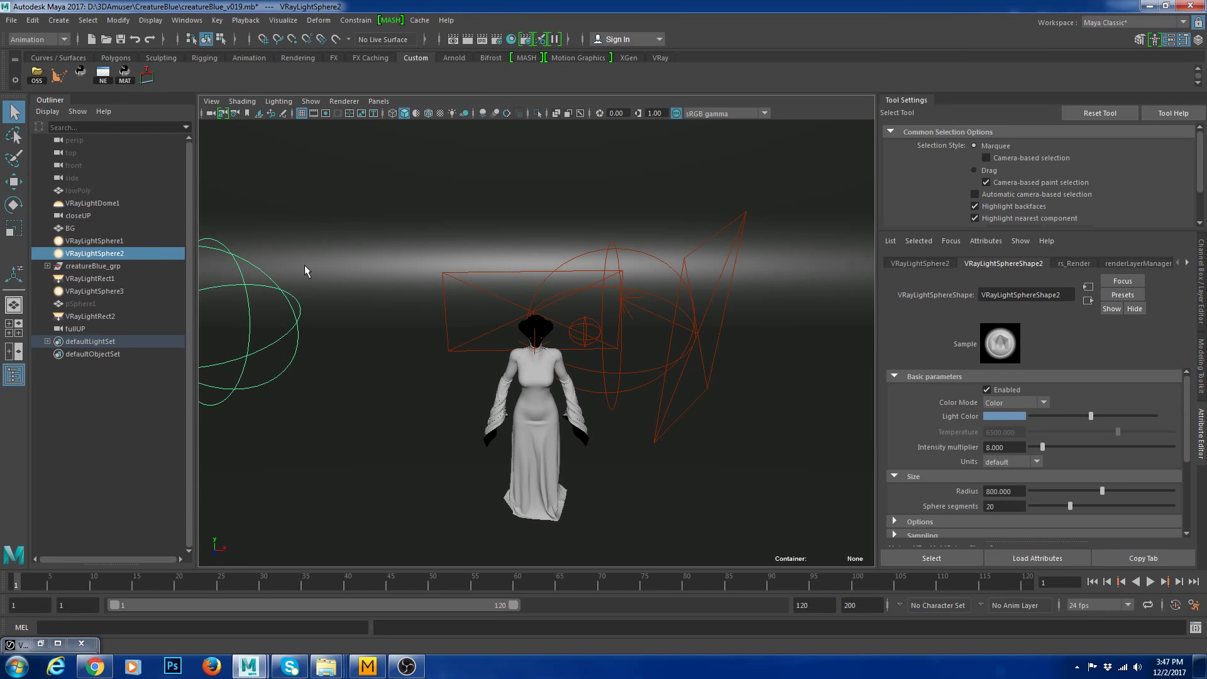
pyautogui.keyDown('alt'); pyautogui.moveTo(545, 291); pyautogui.dragTo(606, 387); pyautogui.keyUp('alt')
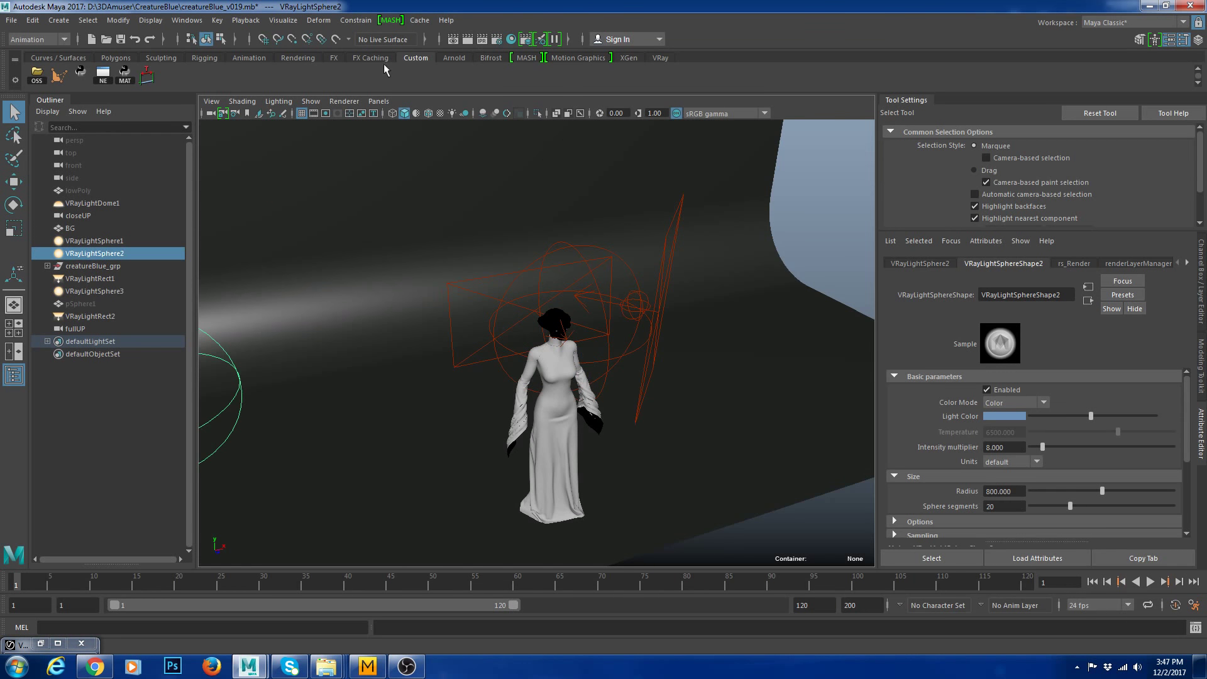
# Bring back the V-Ray frame buffer, view the whole close-up render, and minimize it again
pyautogui.click(80, 644)
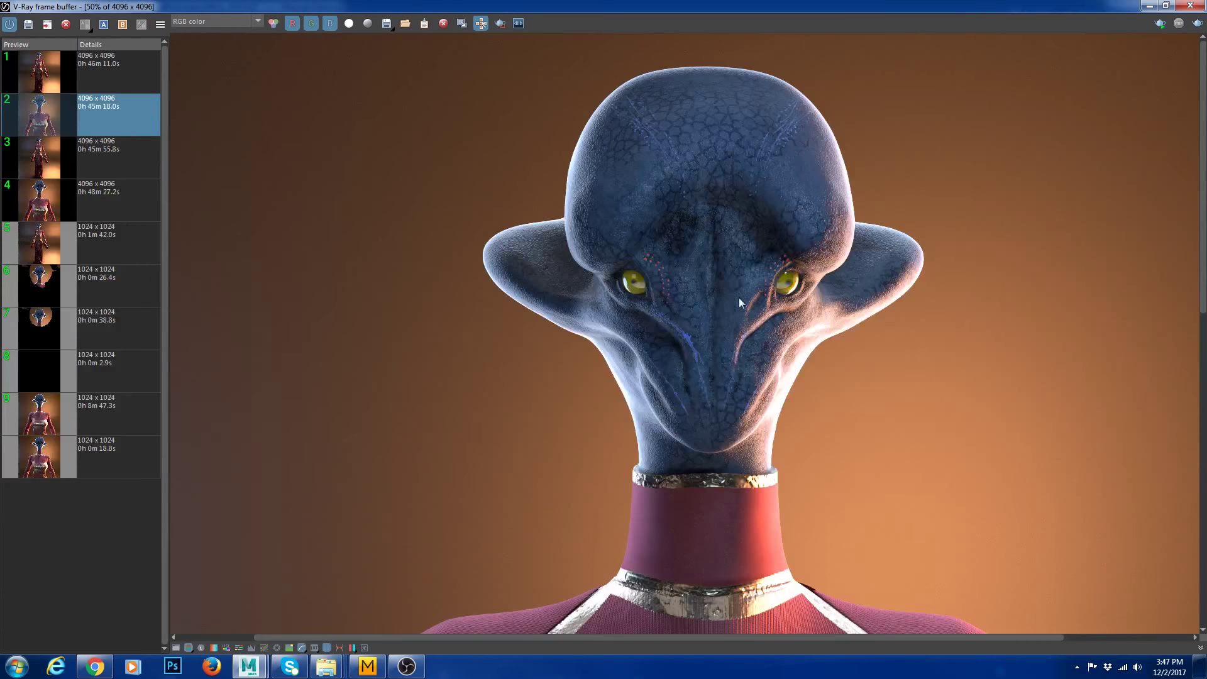
pyautogui.scroll(-3, 789, 537)
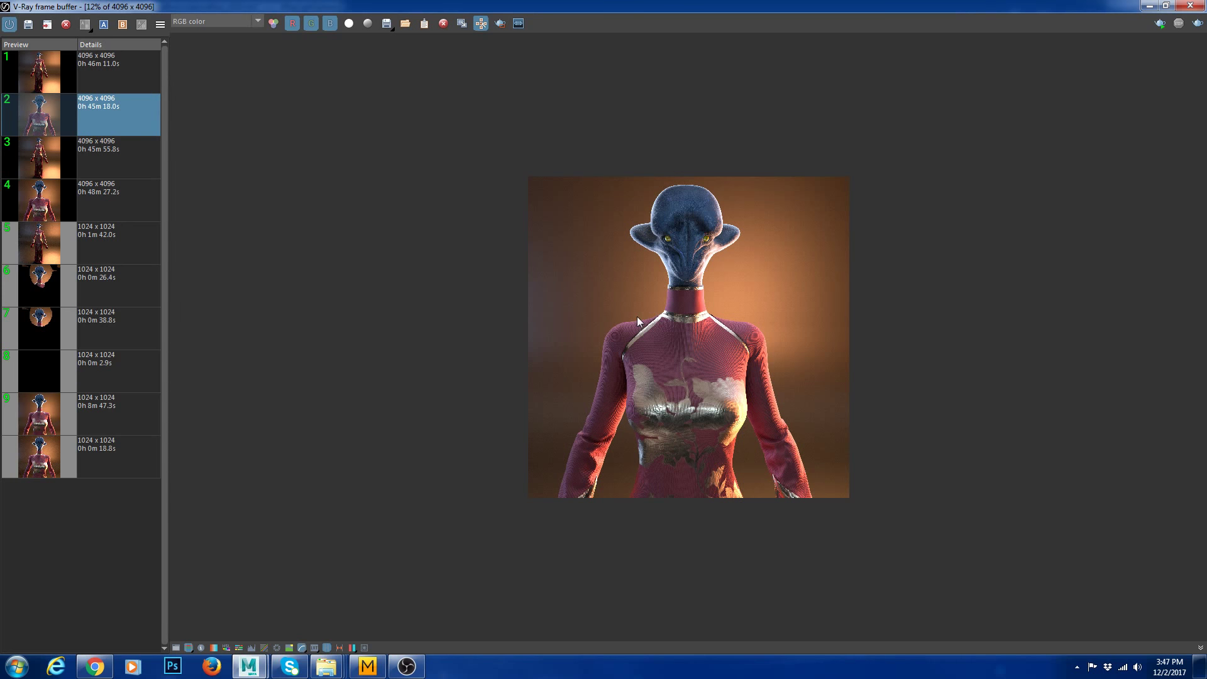
pyautogui.scroll(1, 651, 295)
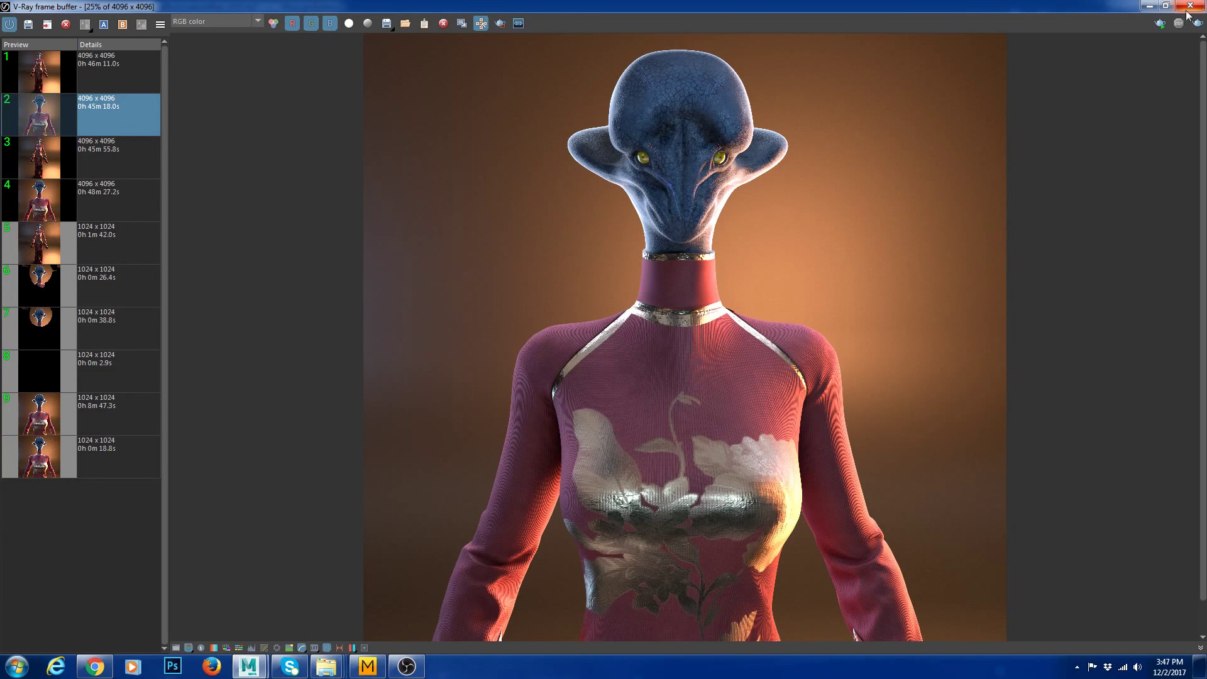
pyautogui.click(1149, 6)
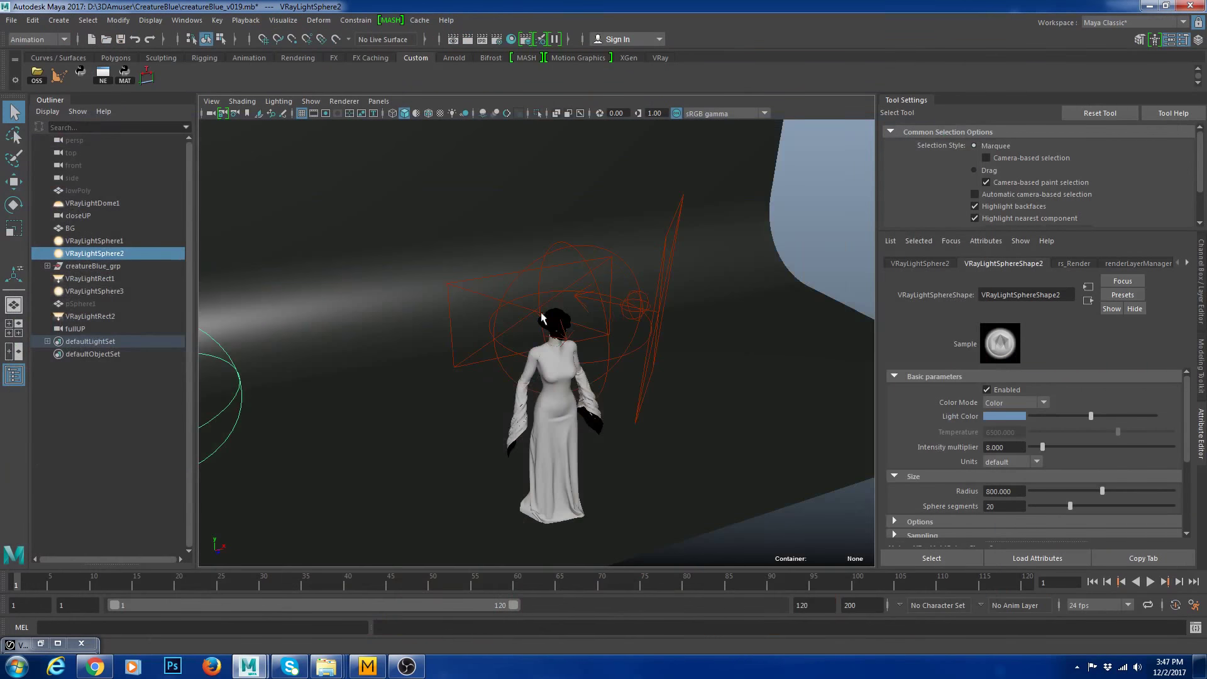
# Select the small VRayLightSphere3 and inspect its placement around the character's head
pyautogui.keyDown('alt'); pyautogui.moveTo(540, 316); pyautogui.dragTo(628, 309); pyautogui.keyUp('alt')
pyautogui.click(650, 314)
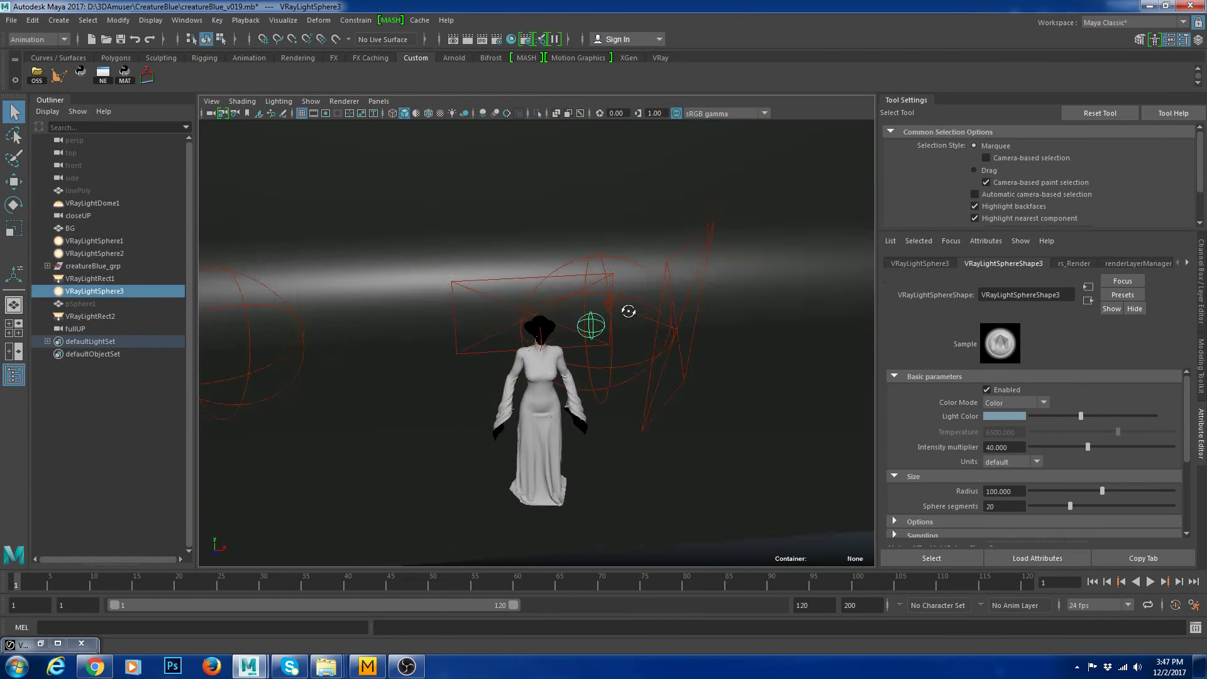
pyautogui.keyDown('alt'); pyautogui.moveTo(628, 310); pyautogui.dragTo(710, 333, button='right'); pyautogui.keyUp('alt')
pyautogui.keyDown('alt'); pyautogui.moveTo(433, 316); pyautogui.dragTo(628, 291); pyautogui.keyUp('alt')
pyautogui.keyDown('alt'); pyautogui.moveTo(628, 292); pyautogui.dragTo(734, 435, button='right'); pyautogui.keyUp('alt')
pyautogui.keyDown('alt'); pyautogui.moveTo(734, 434); pyautogui.dragTo(685, 366); pyautogui.keyUp('alt')
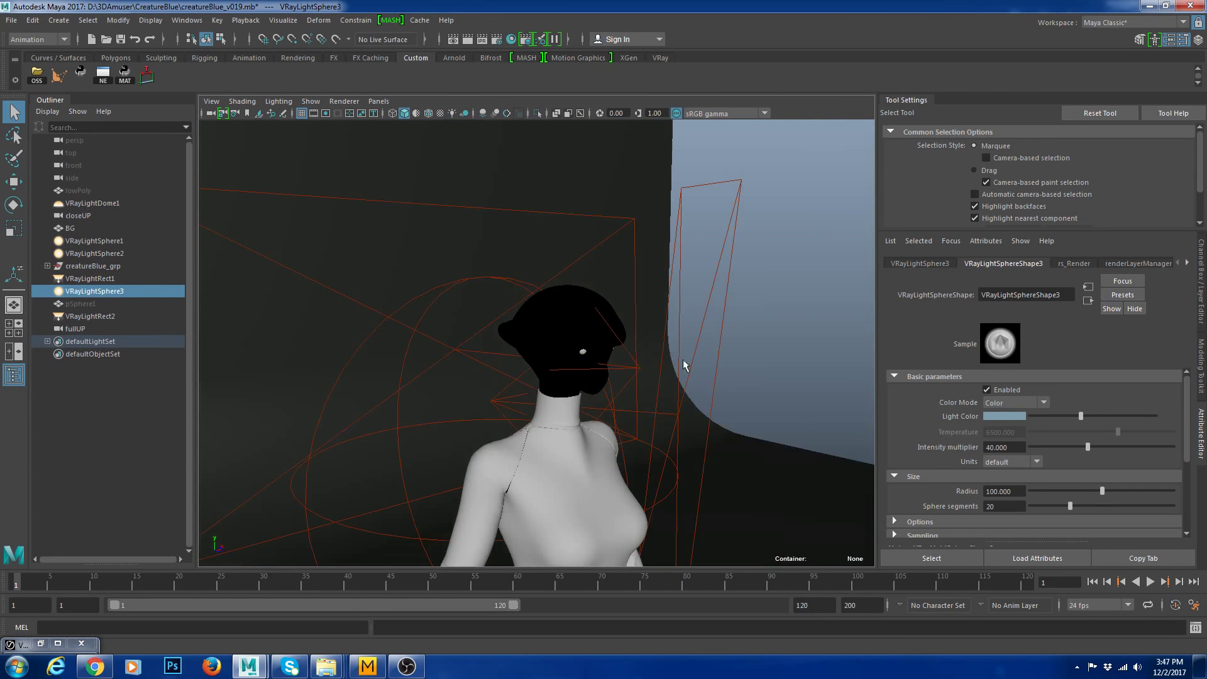
# Show the V-Ray frame buffer from the render settings and maximize it with the creature's whole head in view
pyautogui.click(496, 39)
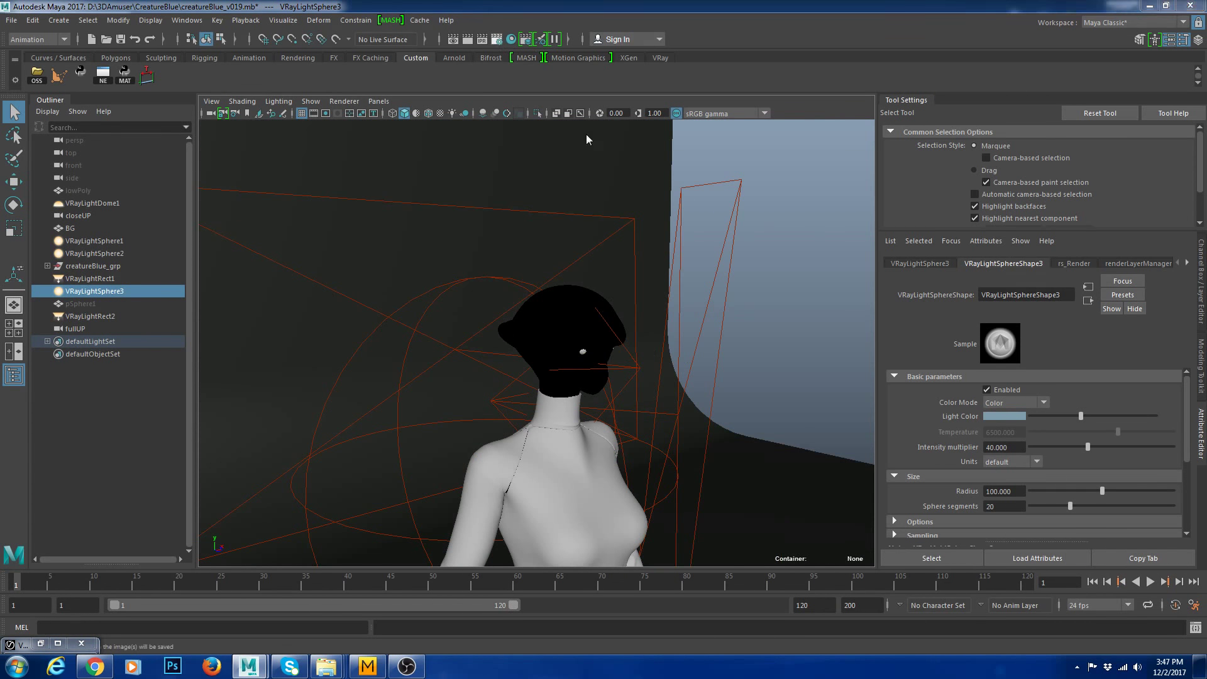
pyautogui.click(706, 592)
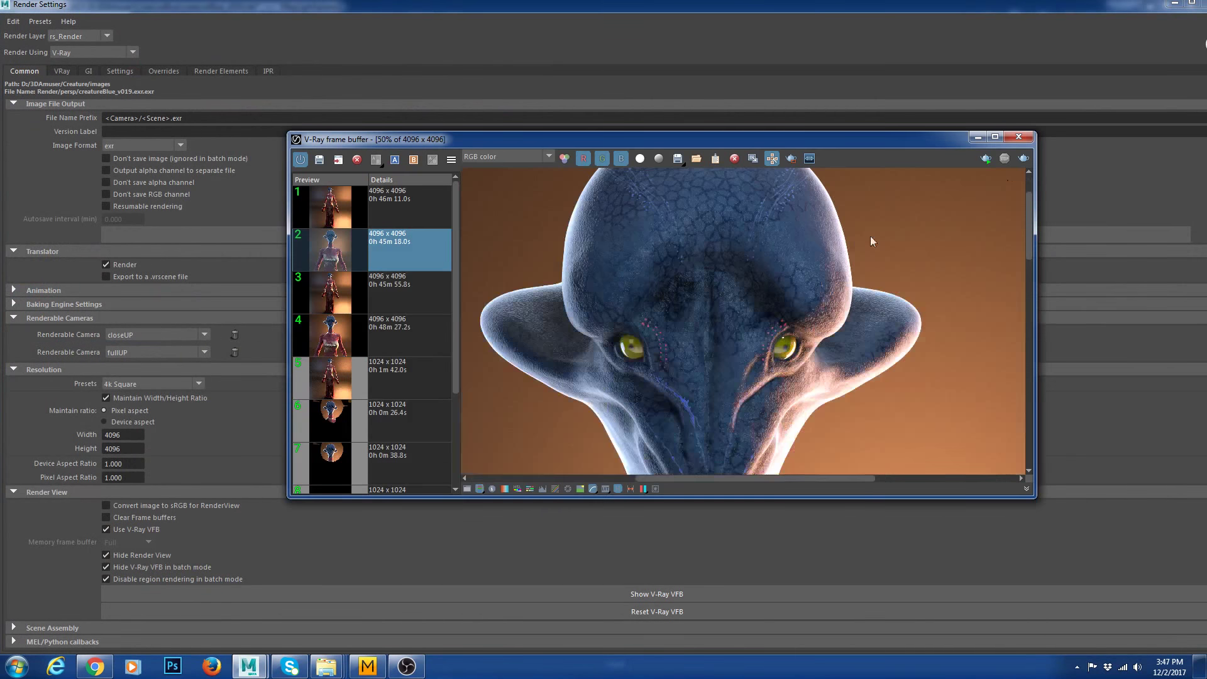
pyautogui.click(995, 138)
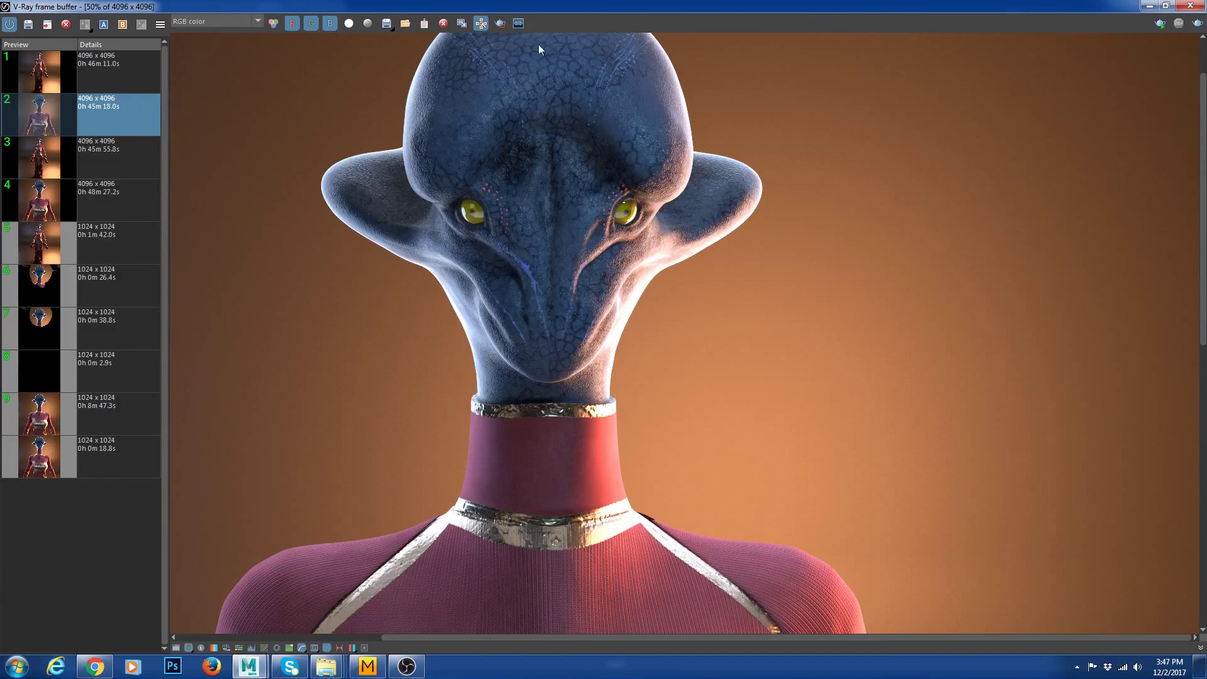
pyautogui.moveTo(1204, 156); pyautogui.dragTo(1204, 124)
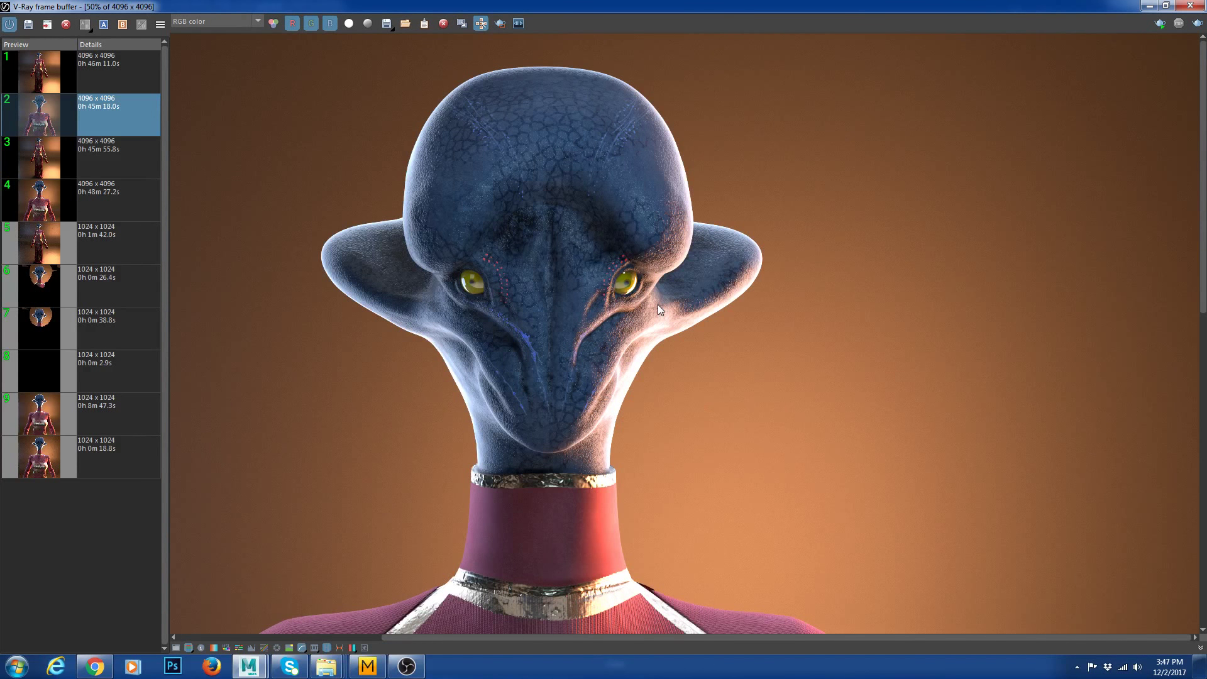
# Examine the creature's eyes and face in the render at up to 200%, and dismiss the frame buffer and render settings
pyautogui.scroll(1, 575, 281)
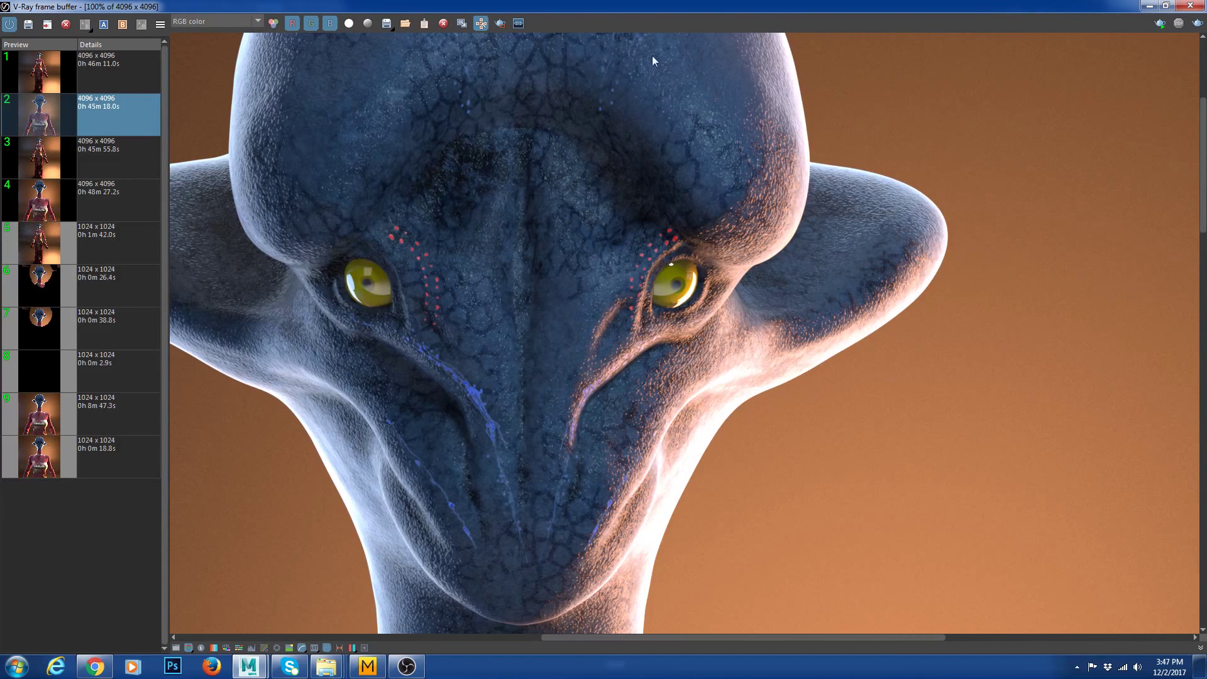
pyautogui.scroll(2, 349, 148)
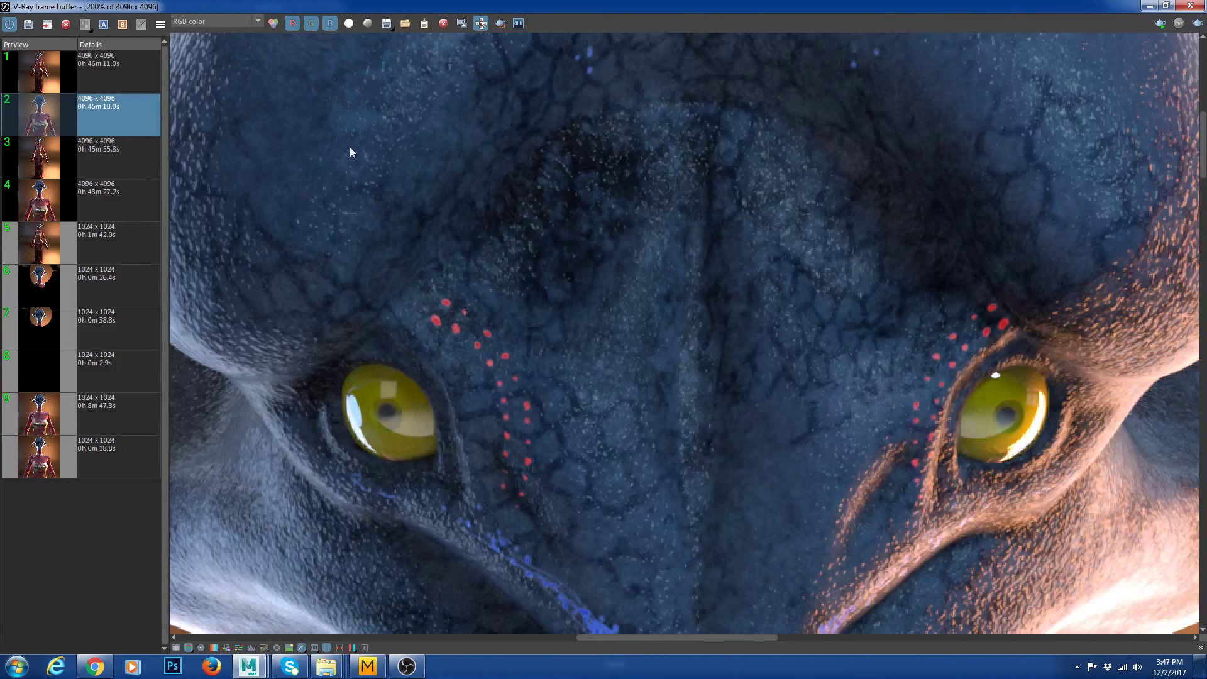
pyautogui.scroll(-2, 442, 250)
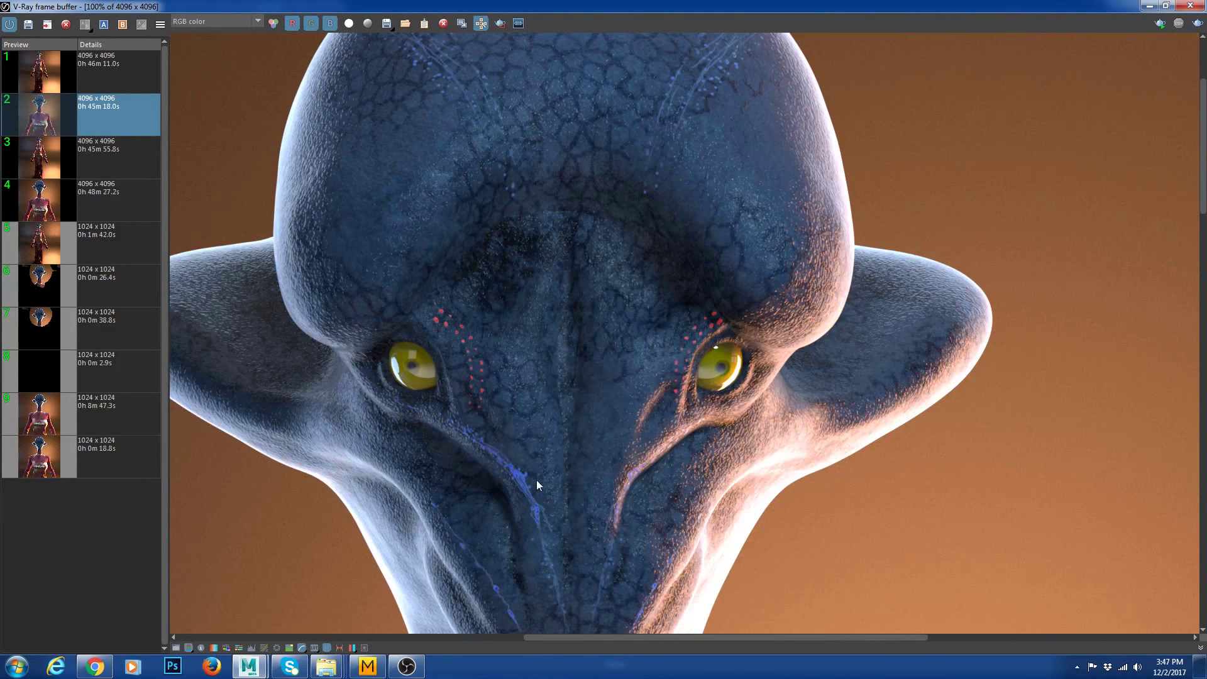
pyautogui.scroll(-1, 537, 480)
pyautogui.scroll(1, 558, 428)
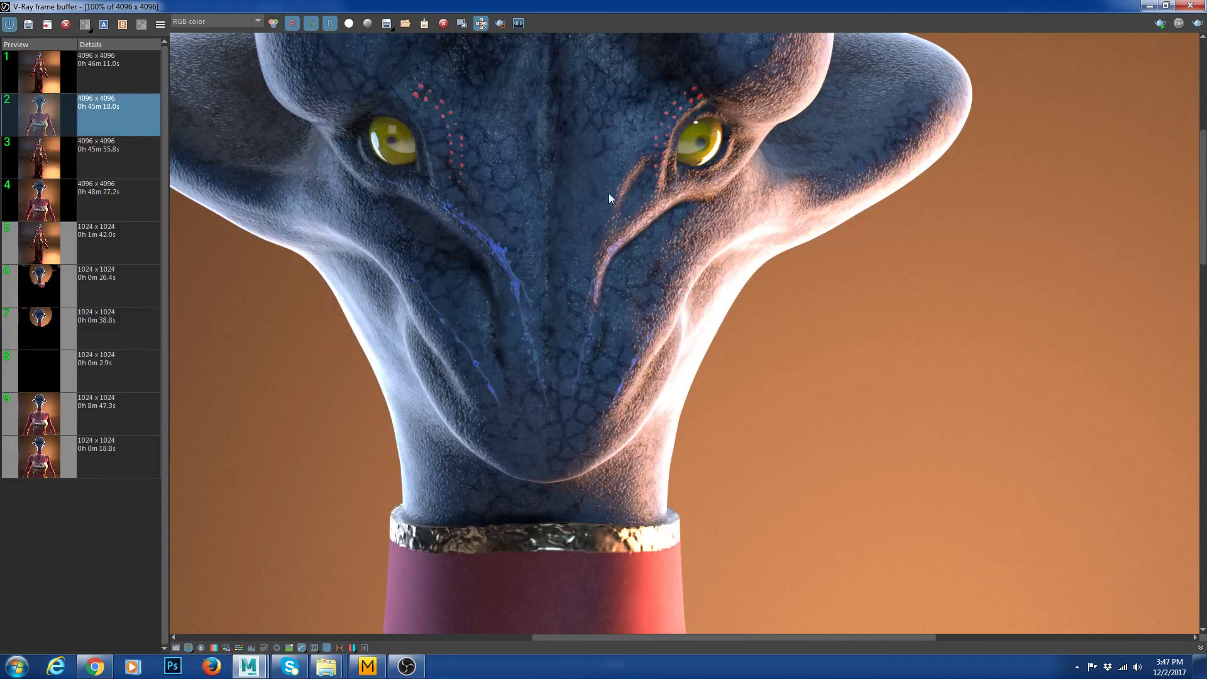
pyautogui.scroll(-1, 609, 205)
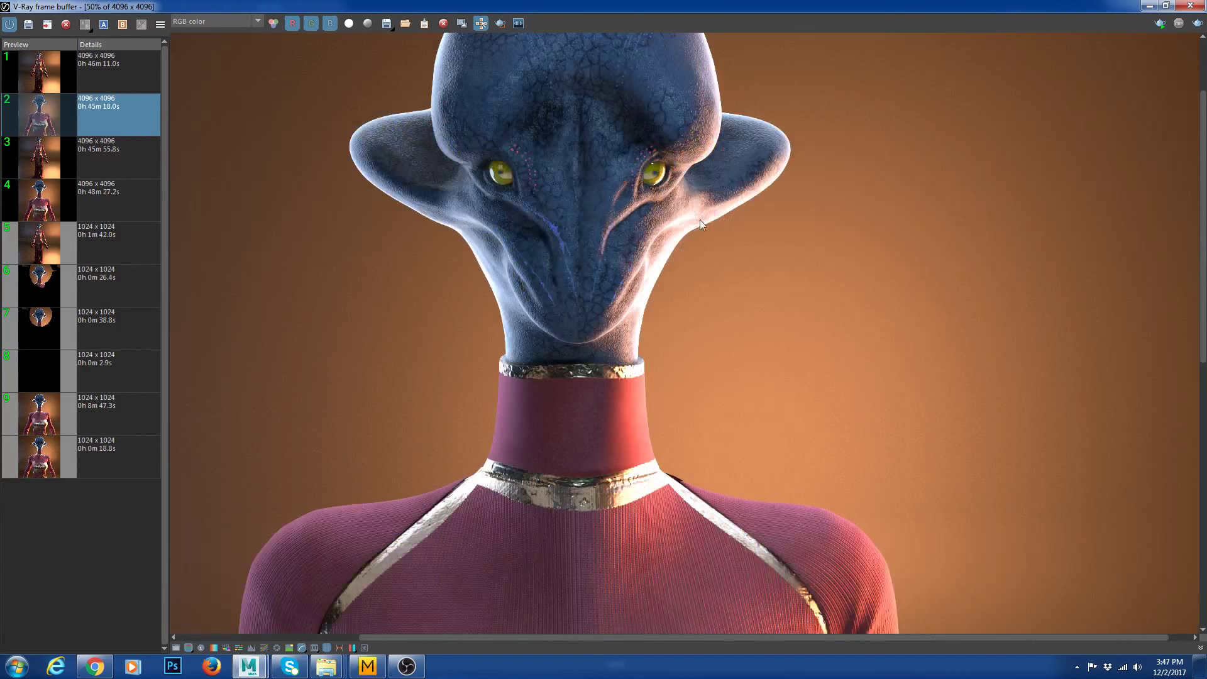
pyautogui.scroll(1, 666, 112)
pyautogui.scroll(-1, 703, 67)
pyautogui.scroll(-1, 763, 219)
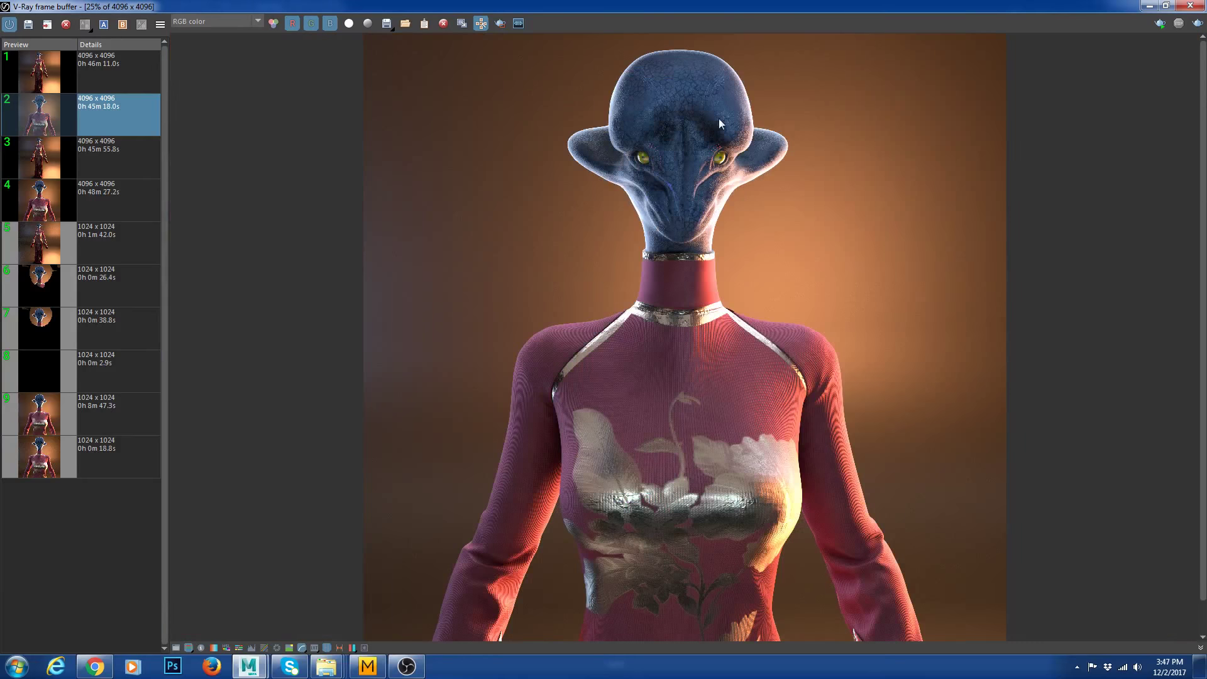
pyautogui.click(1189, 7)
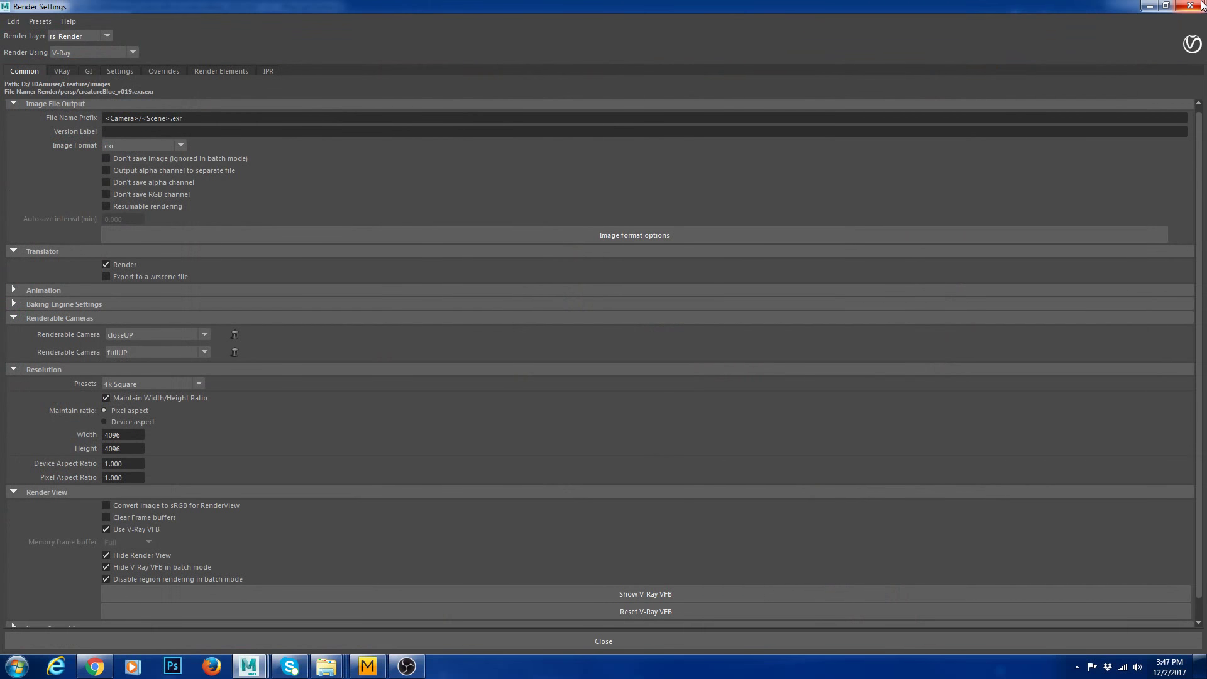
pyautogui.click(1148, 6)
# Select VRayLightRect2 beside the character and review its settings and placement on the backdrop
pyautogui.scroll(-8, 550, 415)
pyautogui.keyDown('alt'); pyautogui.moveTo(606, 427); pyautogui.dragTo(490, 402); pyautogui.keyUp('alt')
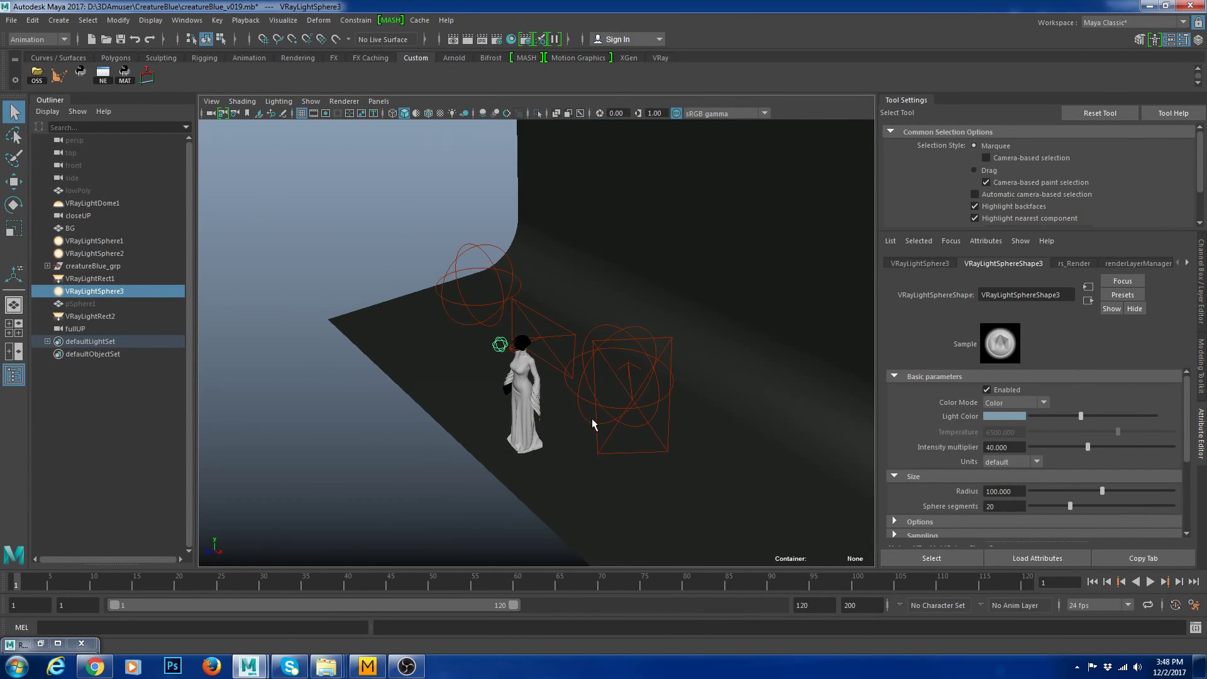
pyautogui.click(604, 439)
pyautogui.keyDown('alt'); pyautogui.moveTo(604, 440); pyautogui.dragTo(587, 350); pyautogui.keyUp('alt')
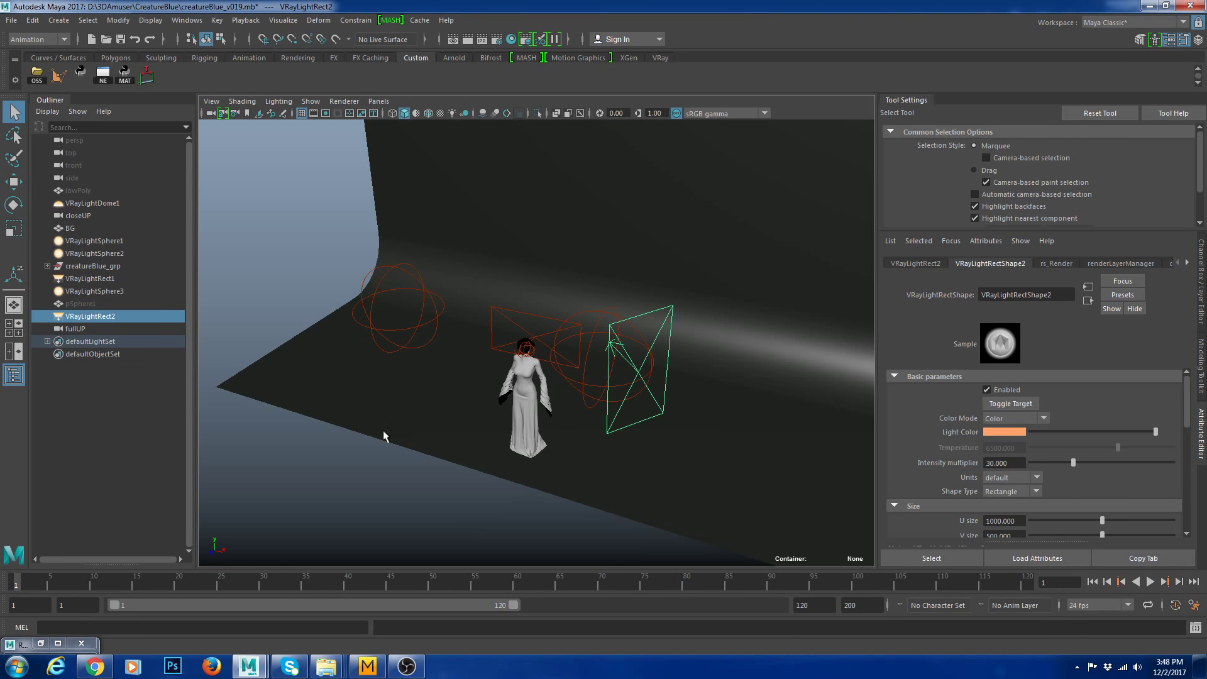
# Reopen the V-Ray frame buffer from the render settings and maximize it with the close-up render at 25%
pyautogui.click(58, 643)
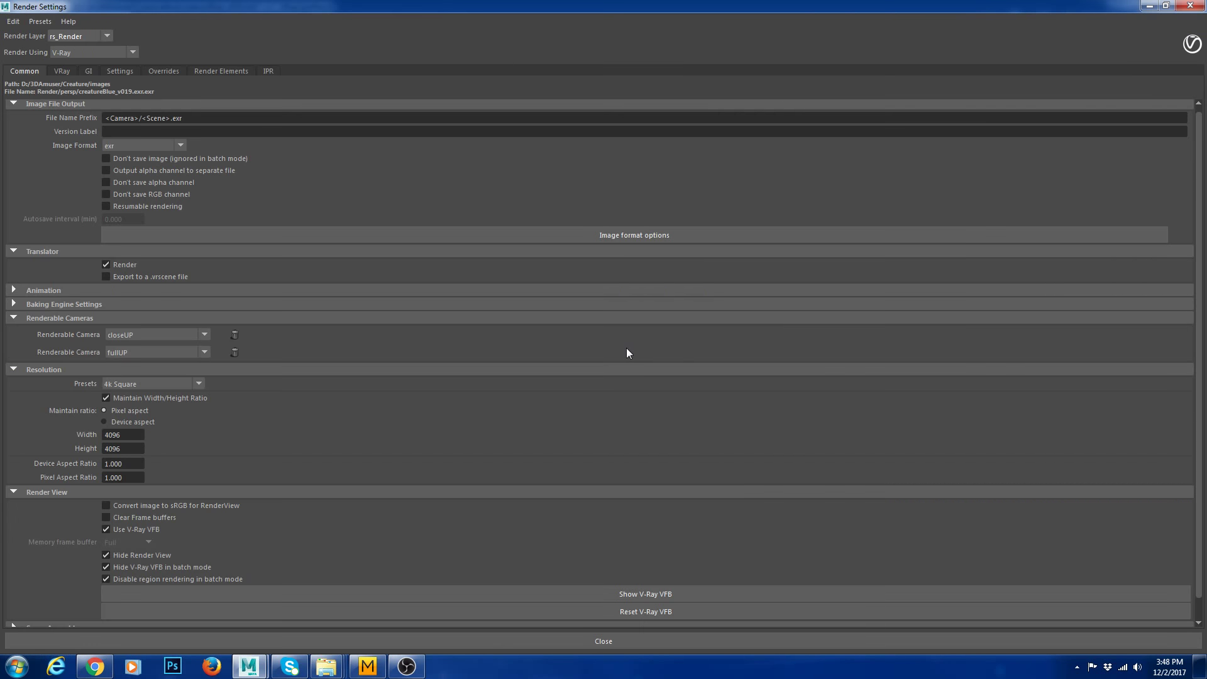
pyautogui.click(671, 593)
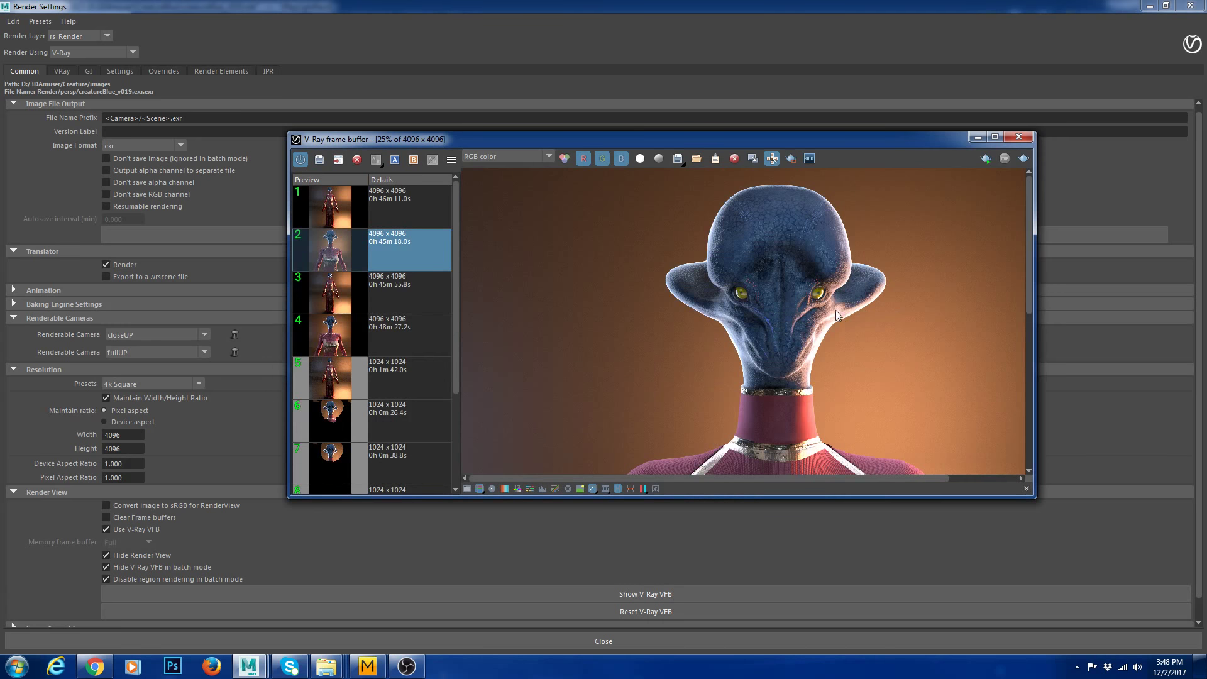
pyautogui.scroll(4, 835, 311)
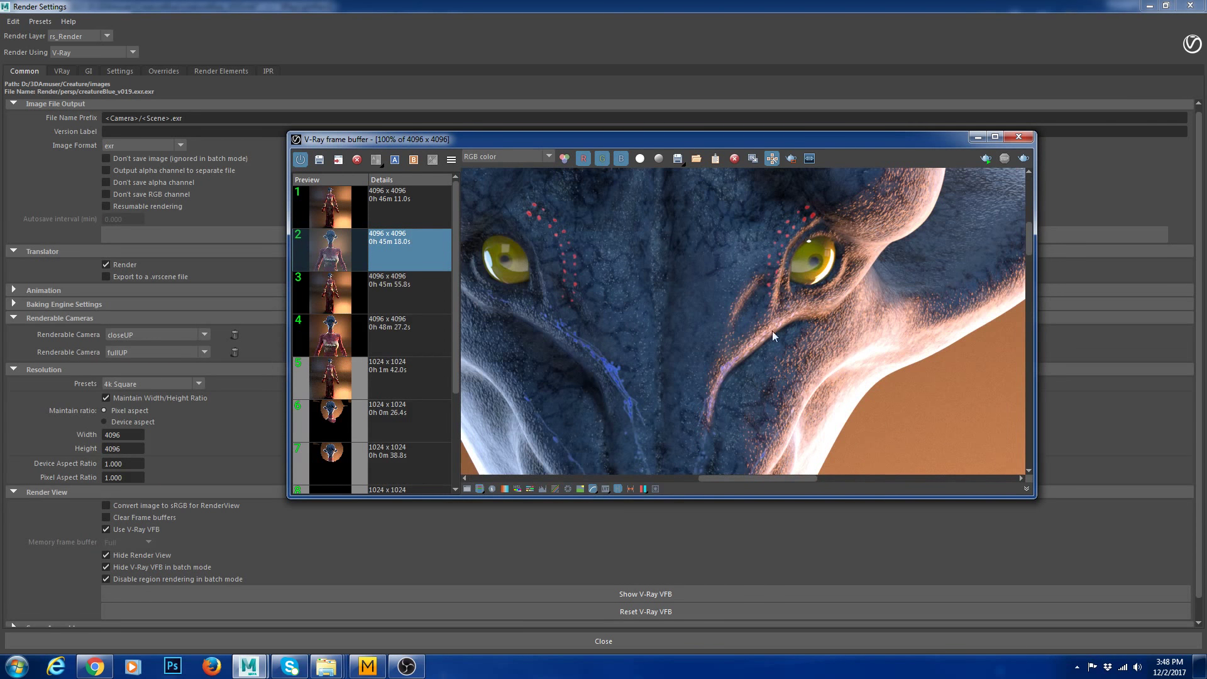
pyautogui.click(995, 136)
pyautogui.scroll(-4, 564, 316)
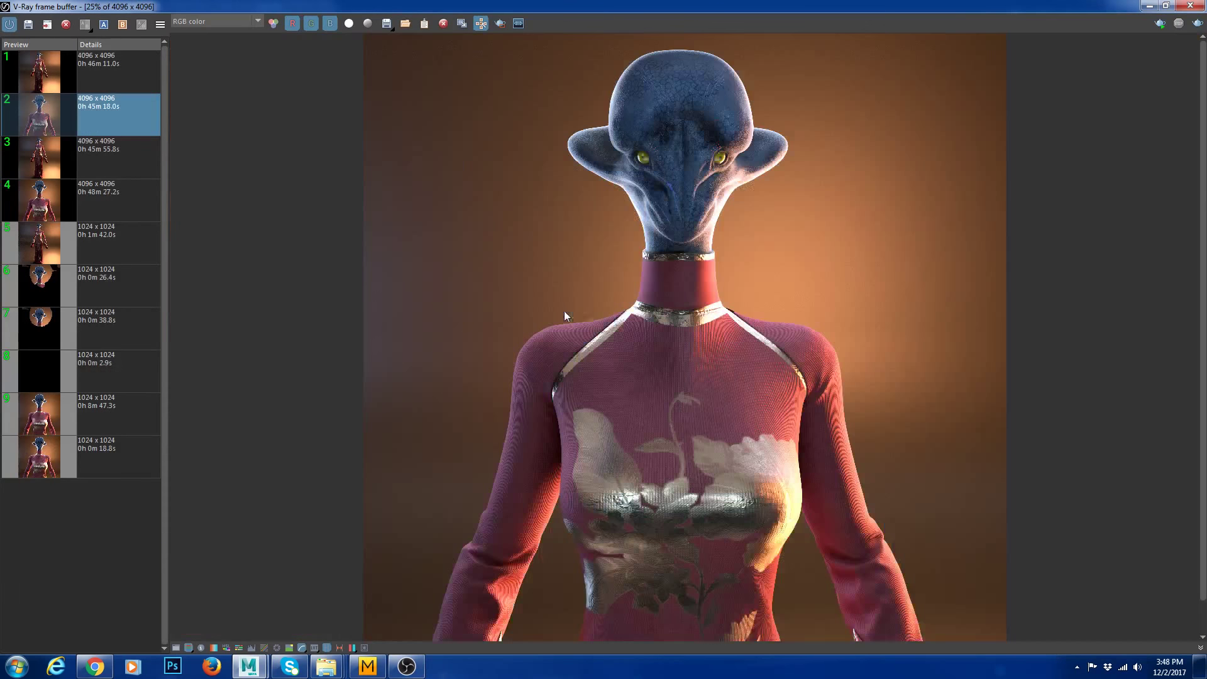
# Examine the light on the creature's suit, neck and face in the close-up render at up to 100%
pyautogui.scroll(2, 749, 318)
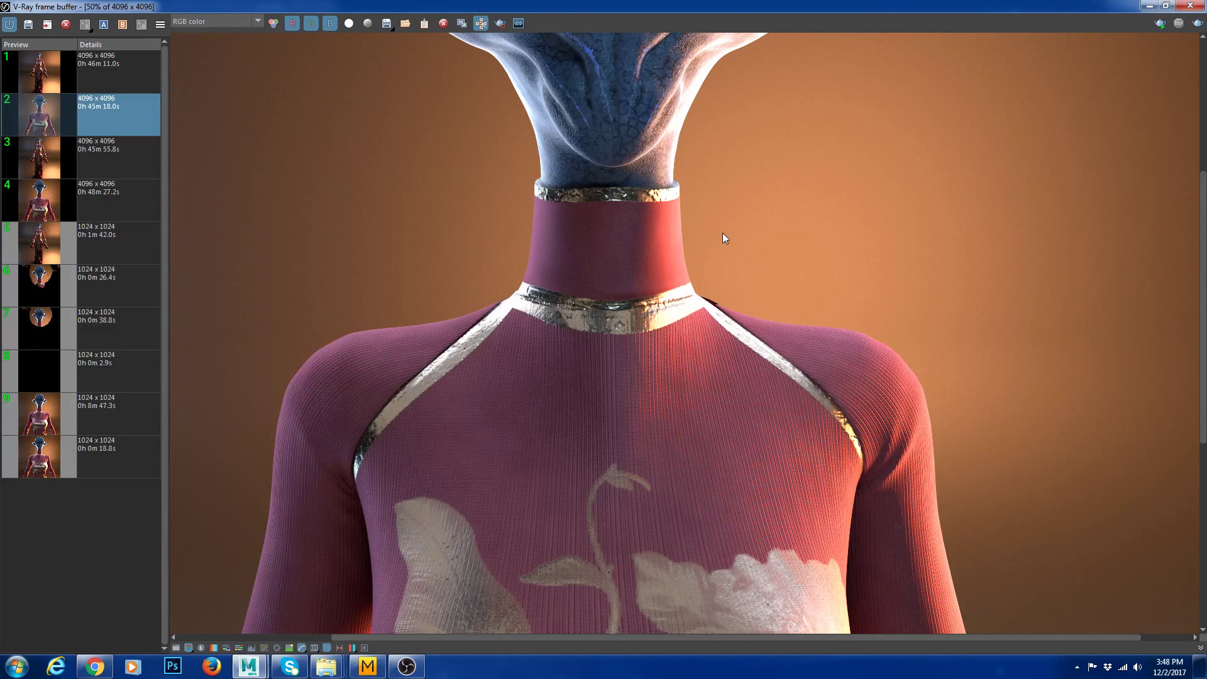
pyautogui.scroll(-2, 748, 318)
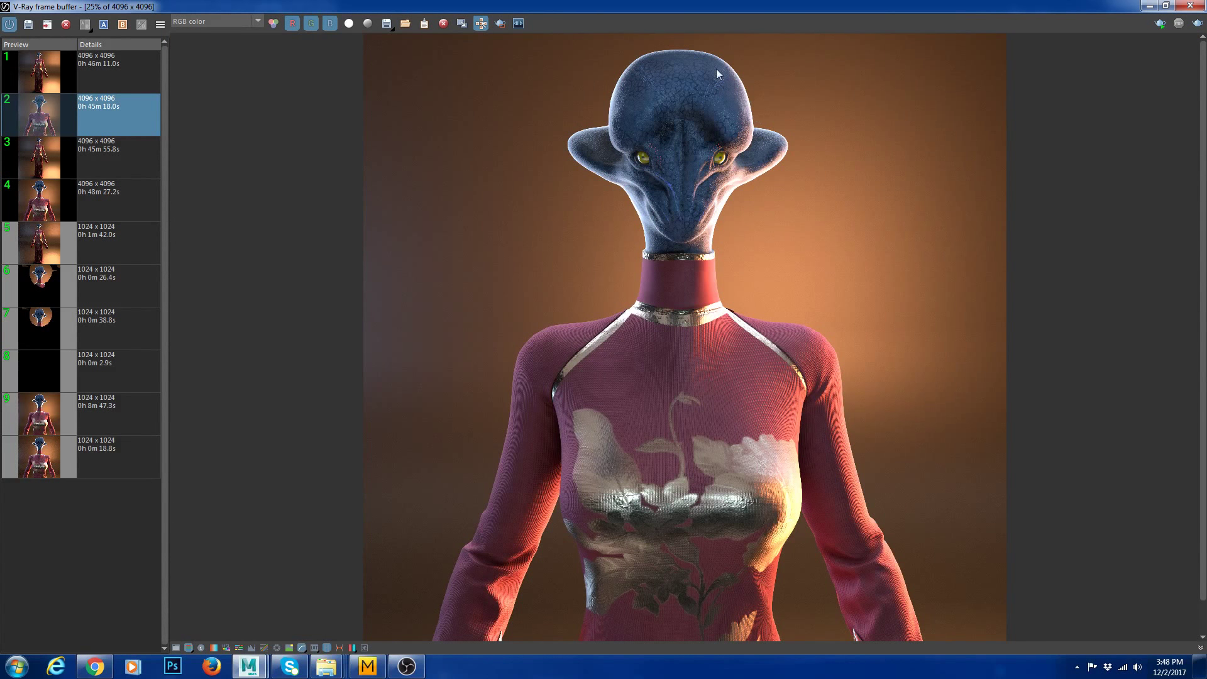
pyautogui.scroll(2, 710, 59)
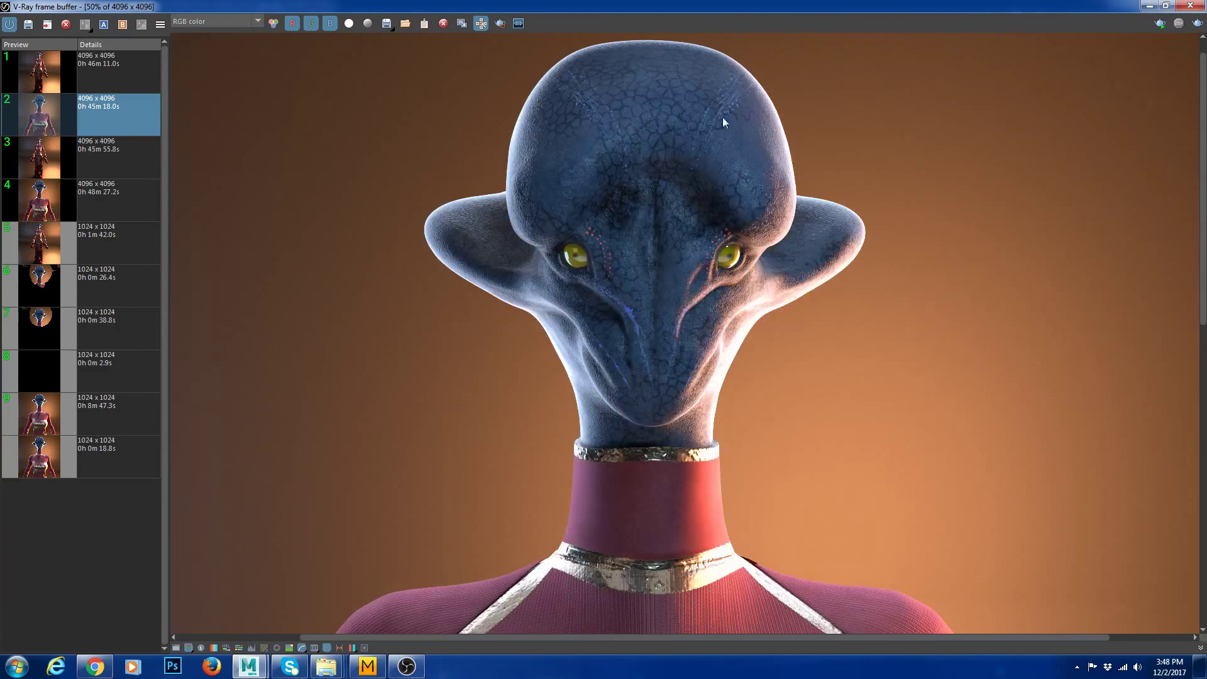
pyautogui.scroll(2, 617, 248)
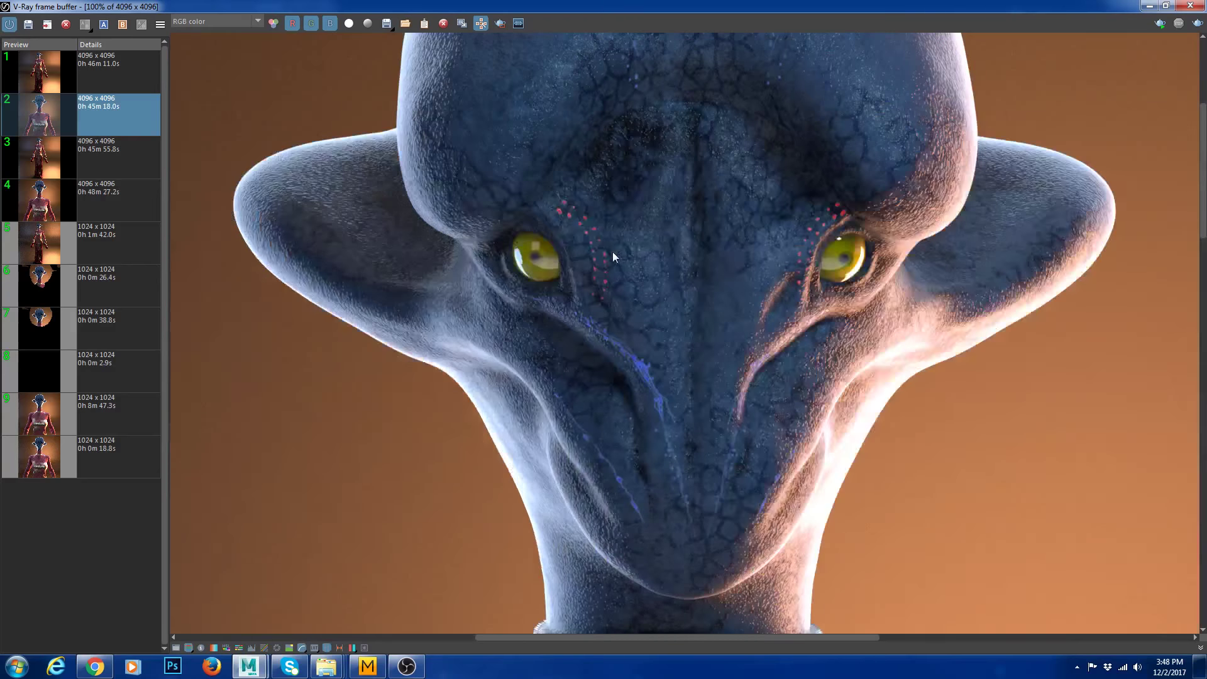
# Display the selfIllum render element and inspect the glowing markings on the creature's face
pyautogui.click(222, 24)
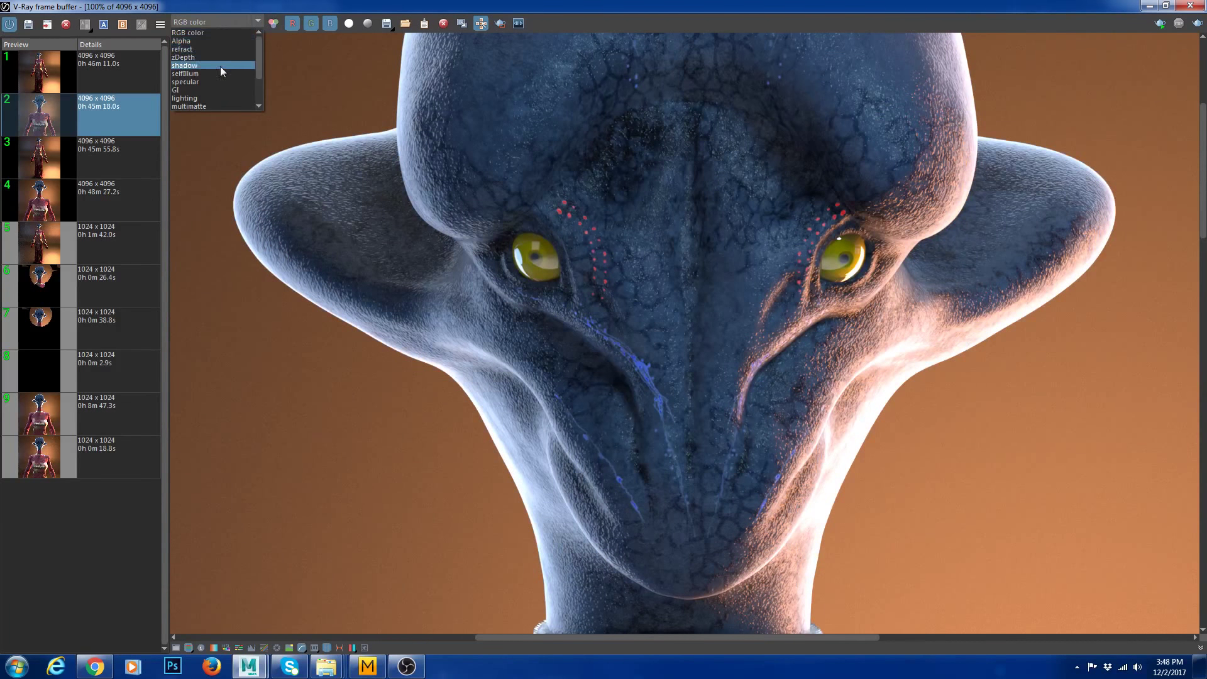
pyautogui.scroll(-1, 220, 66)
pyautogui.scroll(-2, 227, 90)
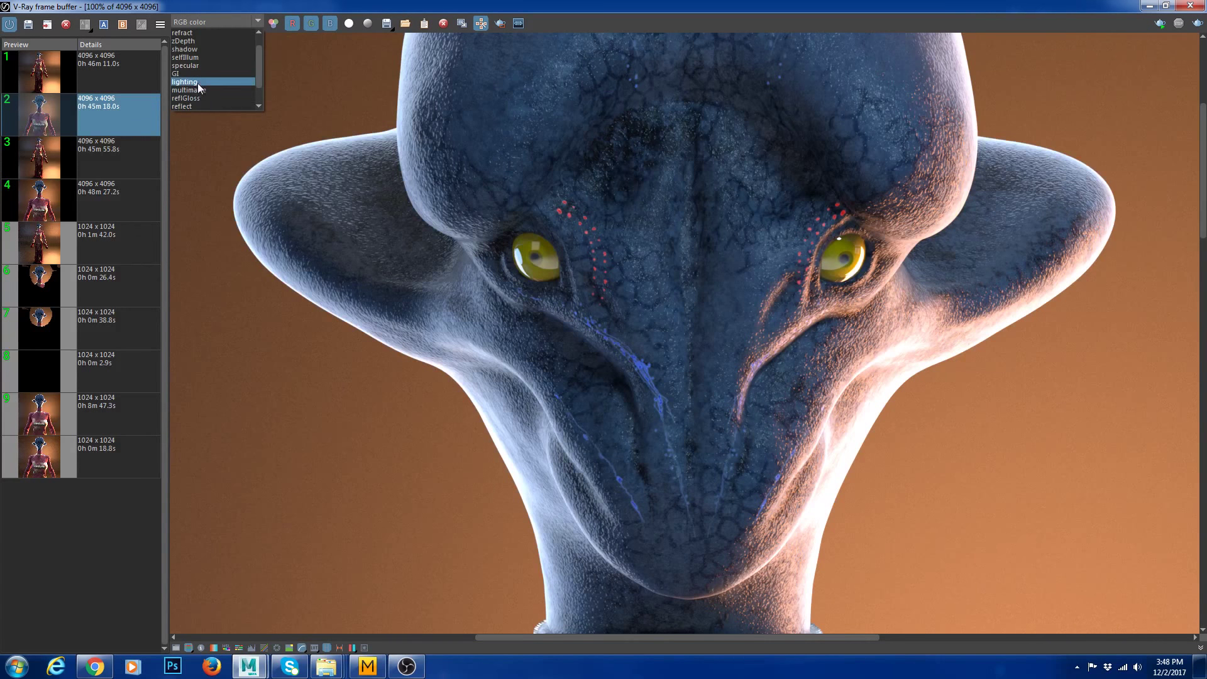
pyautogui.click(186, 33)
pyautogui.scroll(-2, 686, 295)
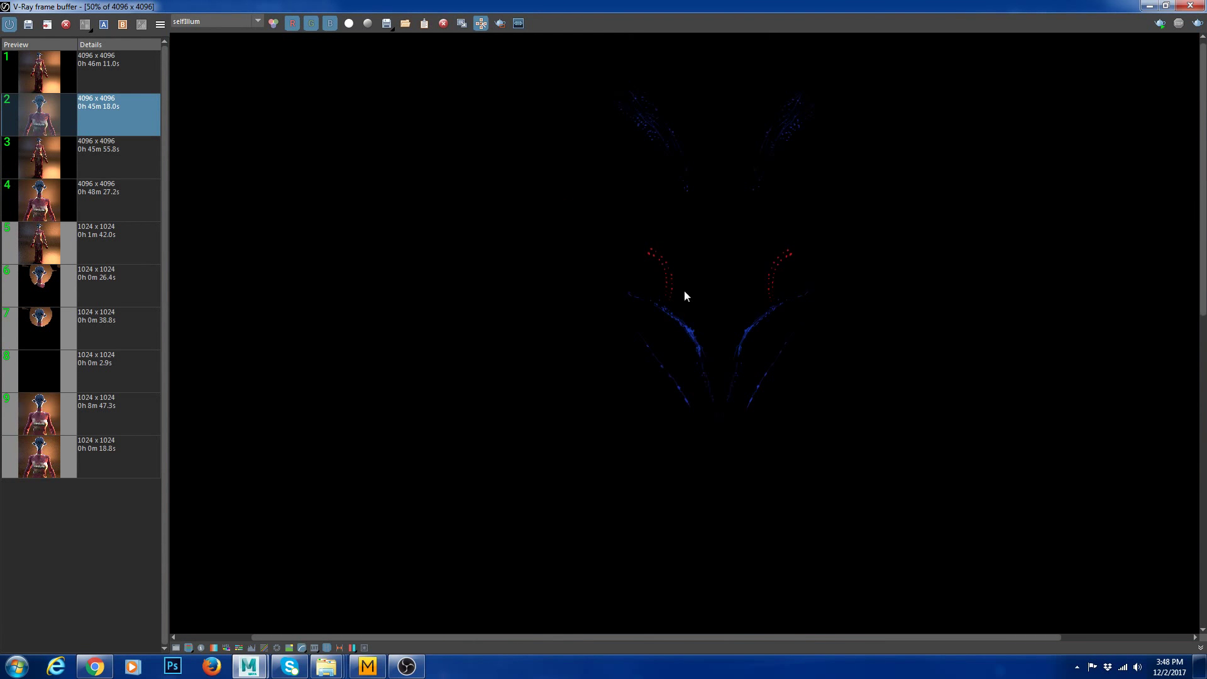
pyautogui.scroll(-2, 784, 328)
pyautogui.scroll(2, 783, 253)
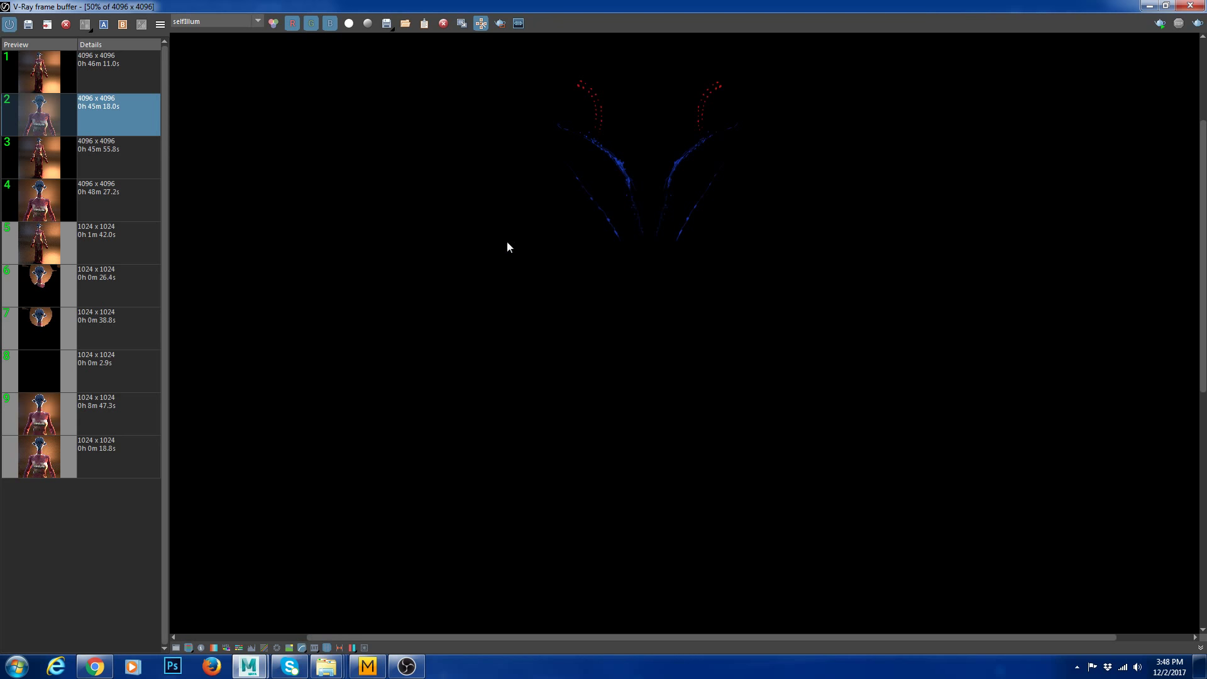
# Return to the RGB color channel and load the full-body render, history entry 1, at 12%
pyautogui.click(232, 24)
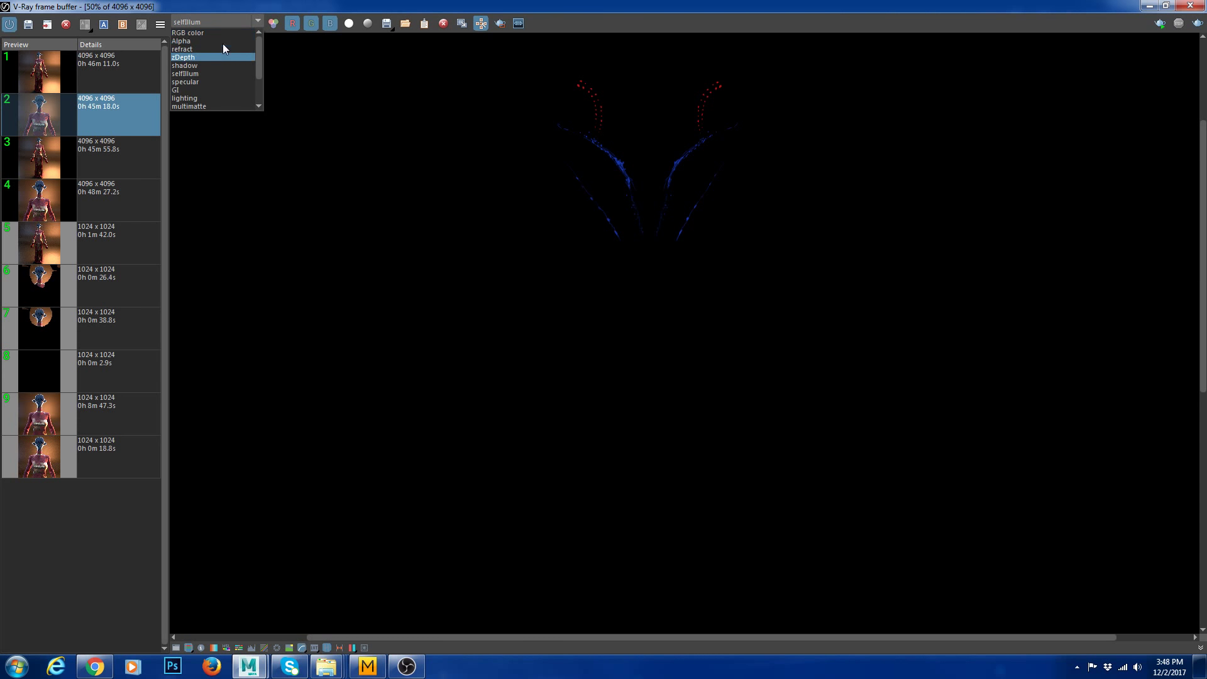
pyautogui.click(200, 33)
pyautogui.click(97, 79)
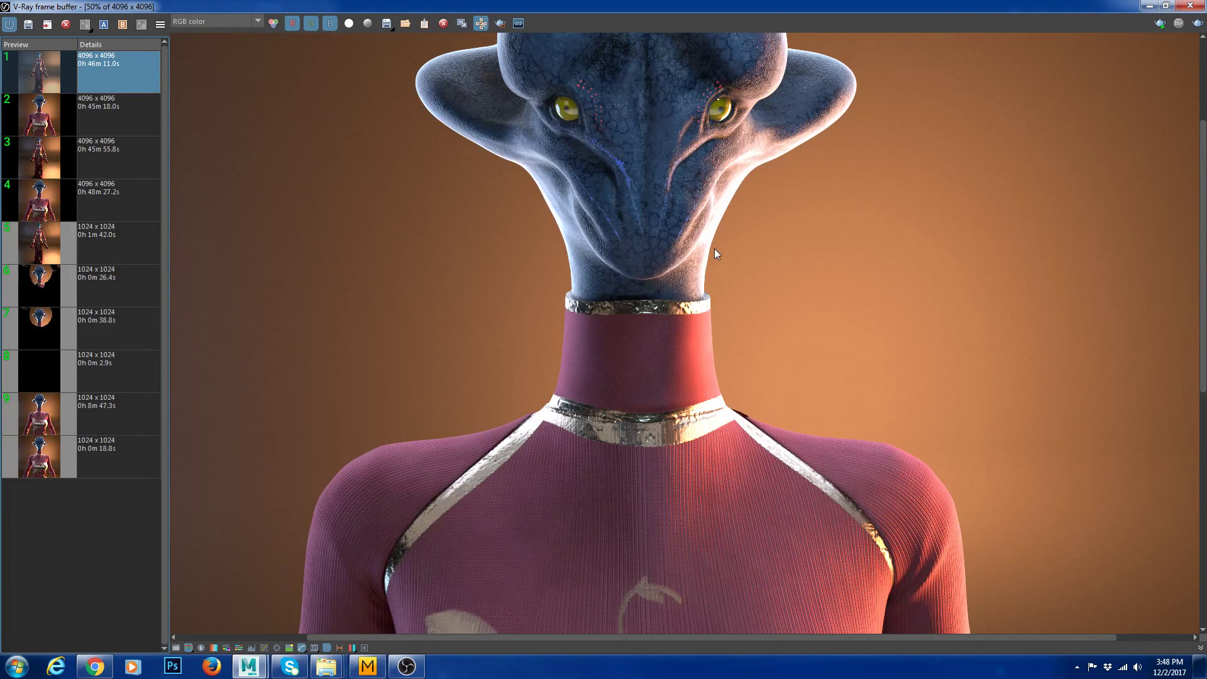
pyautogui.scroll(-1, 714, 247)
pyautogui.scroll(-1, 722, 465)
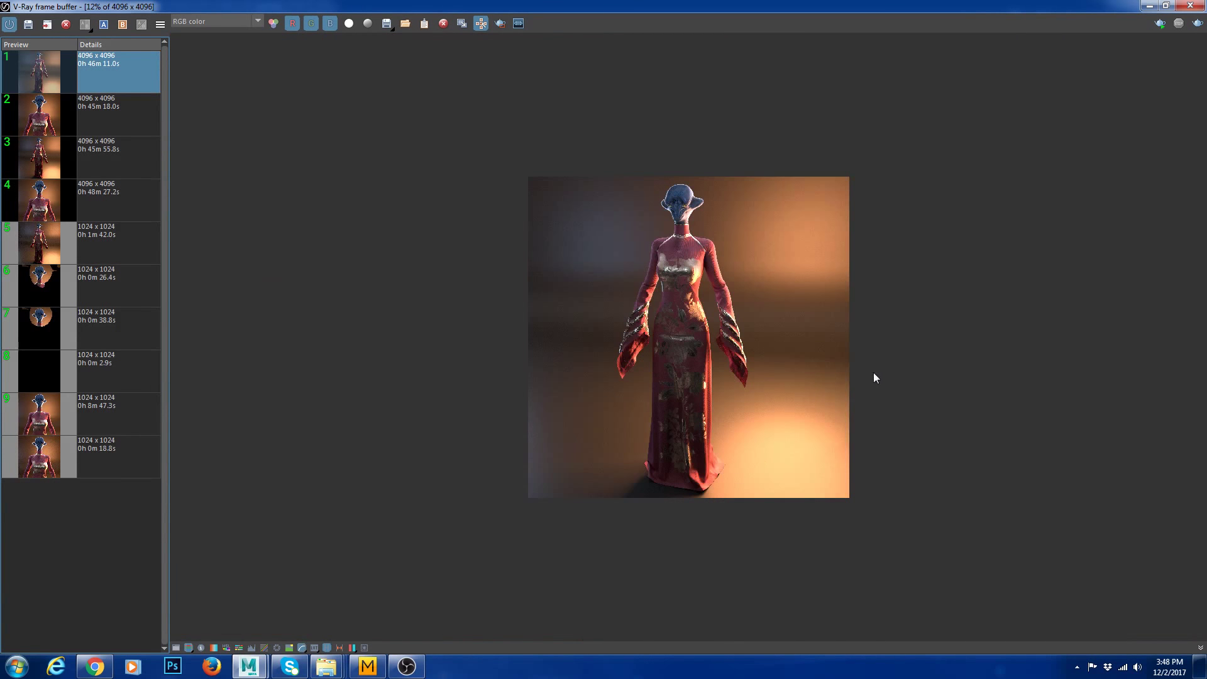
# Examine the lighting on the dress and backdrop in the full-body render between 12% and 25%
pyautogui.scroll(1, 816, 405)
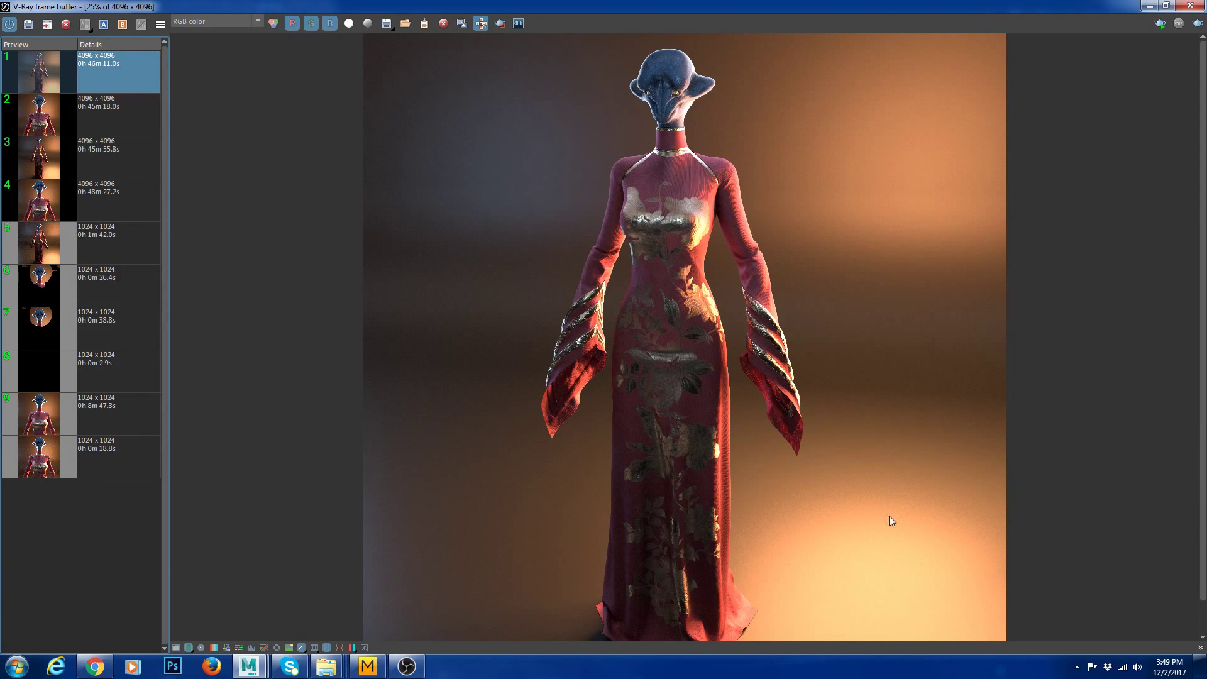
pyautogui.scroll(-1, 946, 358)
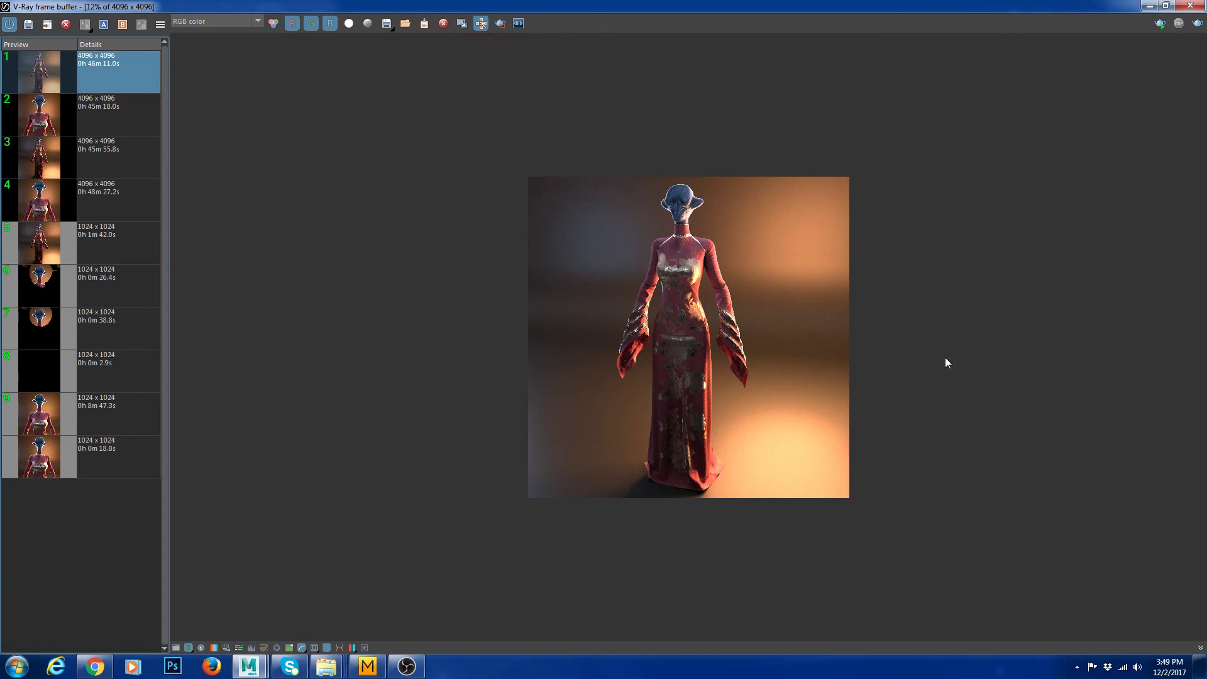
pyautogui.scroll(1, 753, 350)
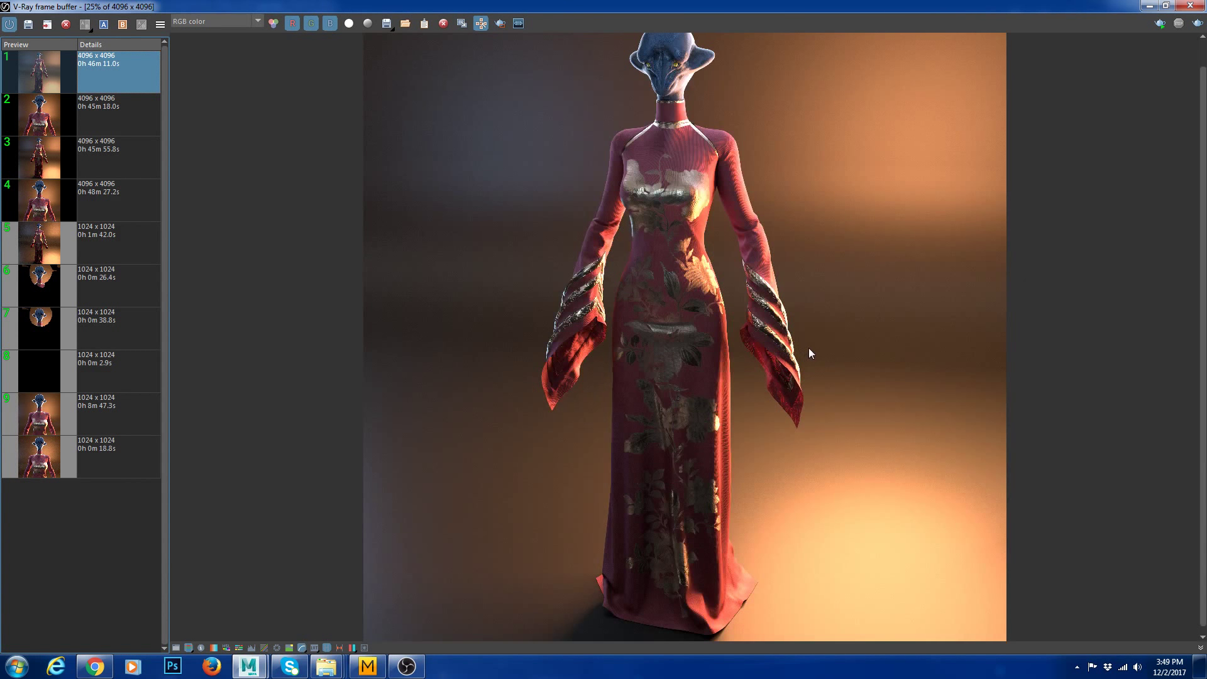
pyautogui.scroll(-1, 809, 351)
pyautogui.scroll(1, 923, 412)
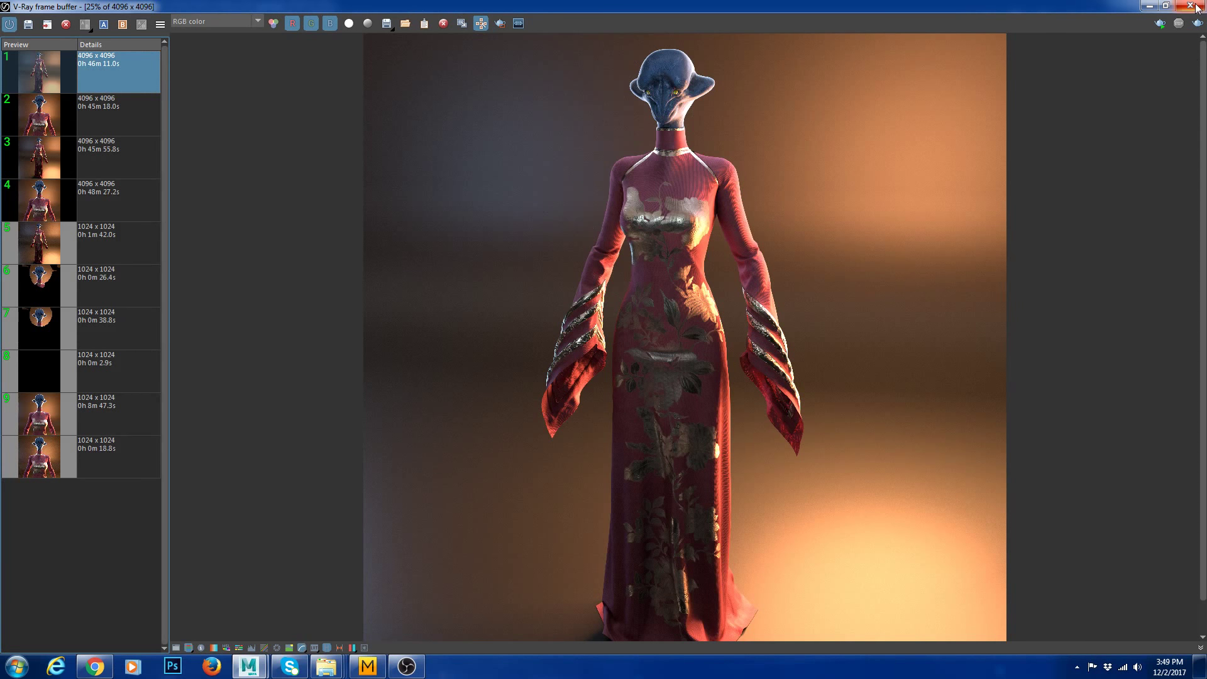
# Load the close-up render, history entry 2, and inspect the eyes in its refract element
pyautogui.click(199, 24)
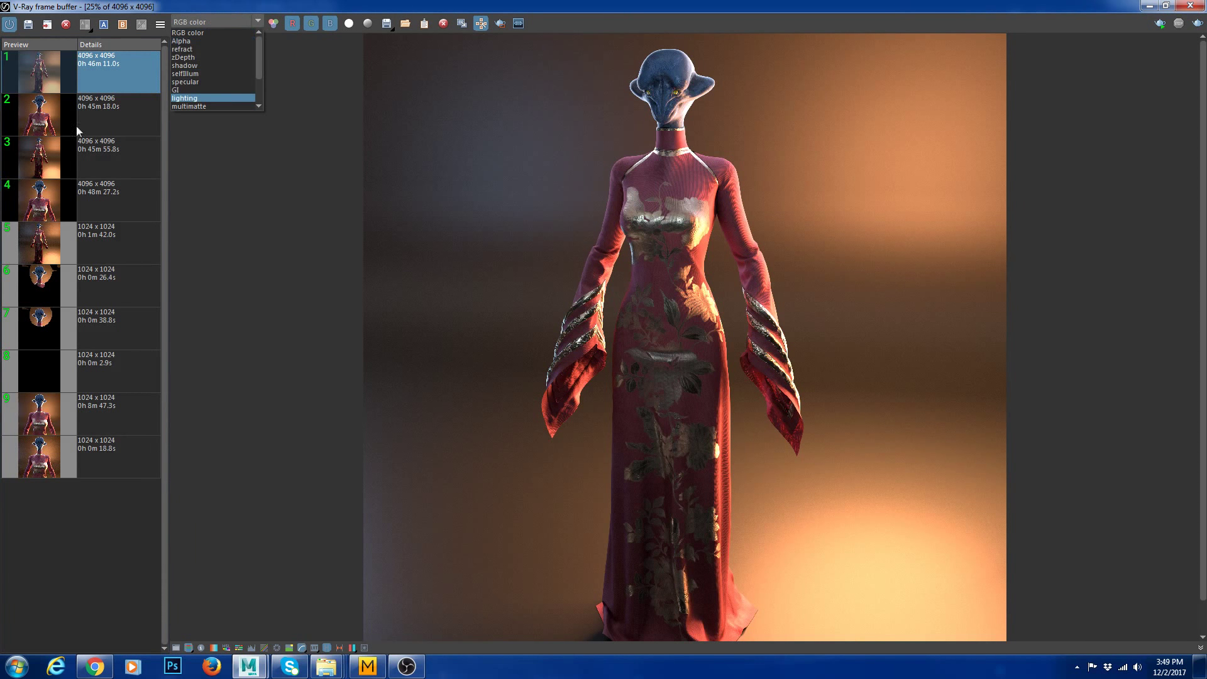
pyautogui.click(109, 123)
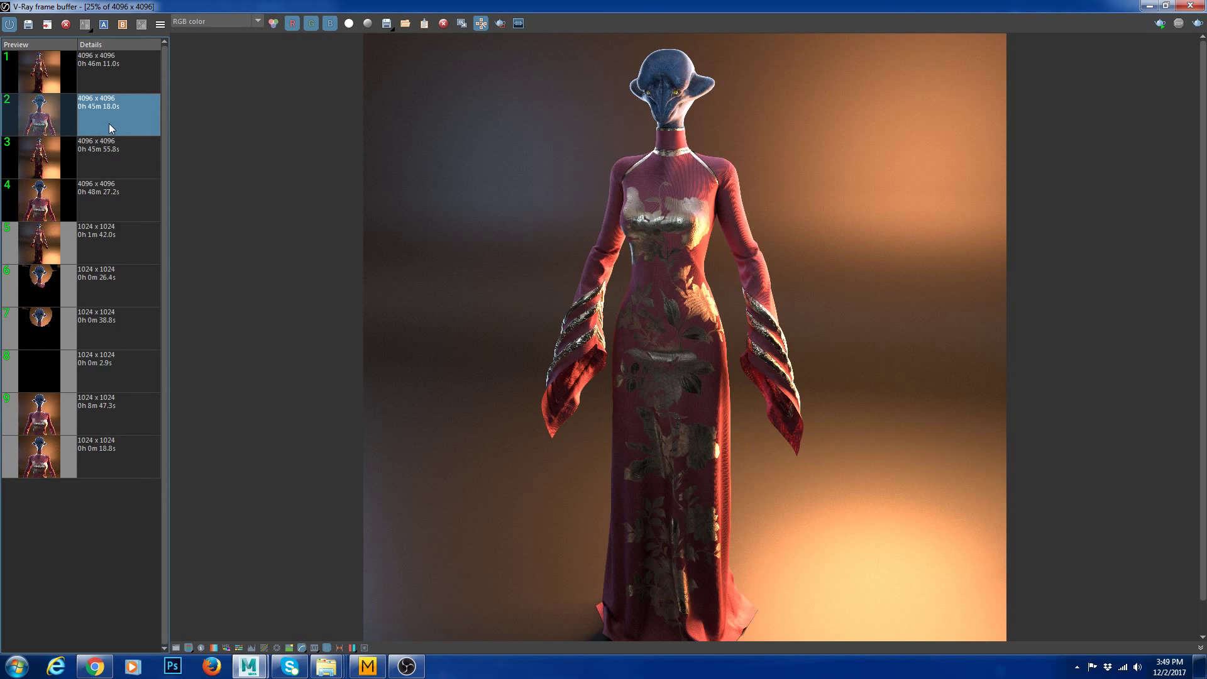
pyautogui.doubleClick(138, 95)
pyautogui.click(205, 21)
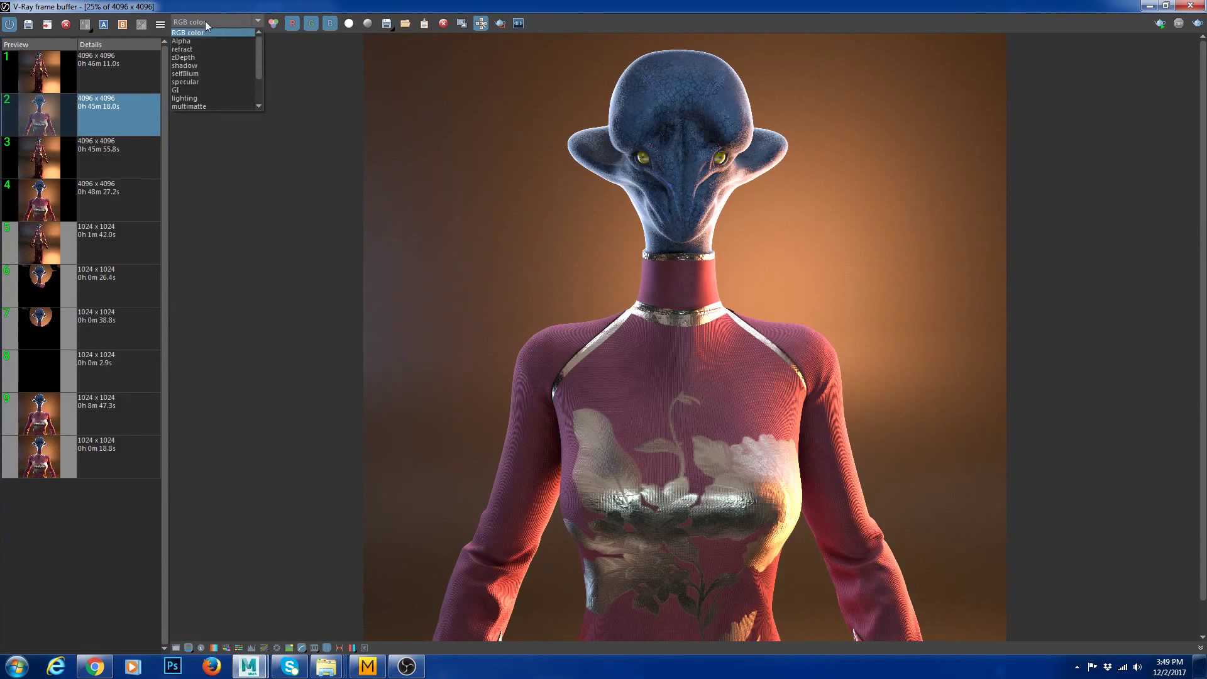
pyautogui.click(193, 51)
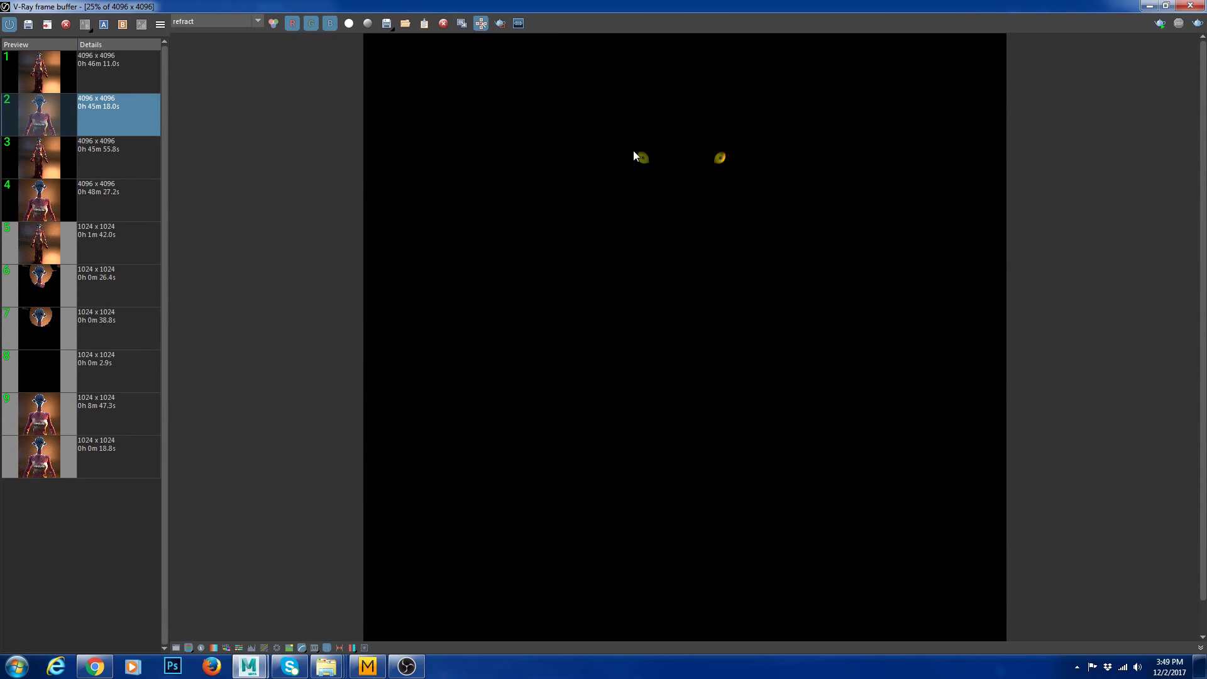
pyautogui.scroll(1, 653, 144)
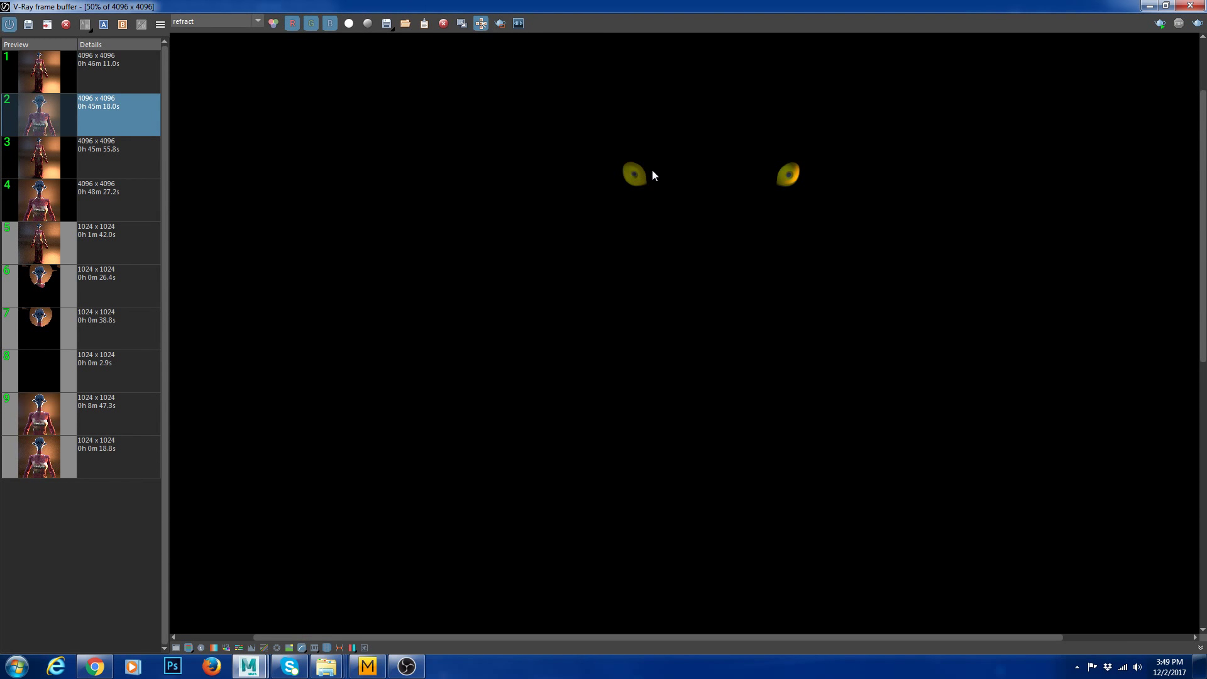
pyautogui.scroll(-1, 652, 176)
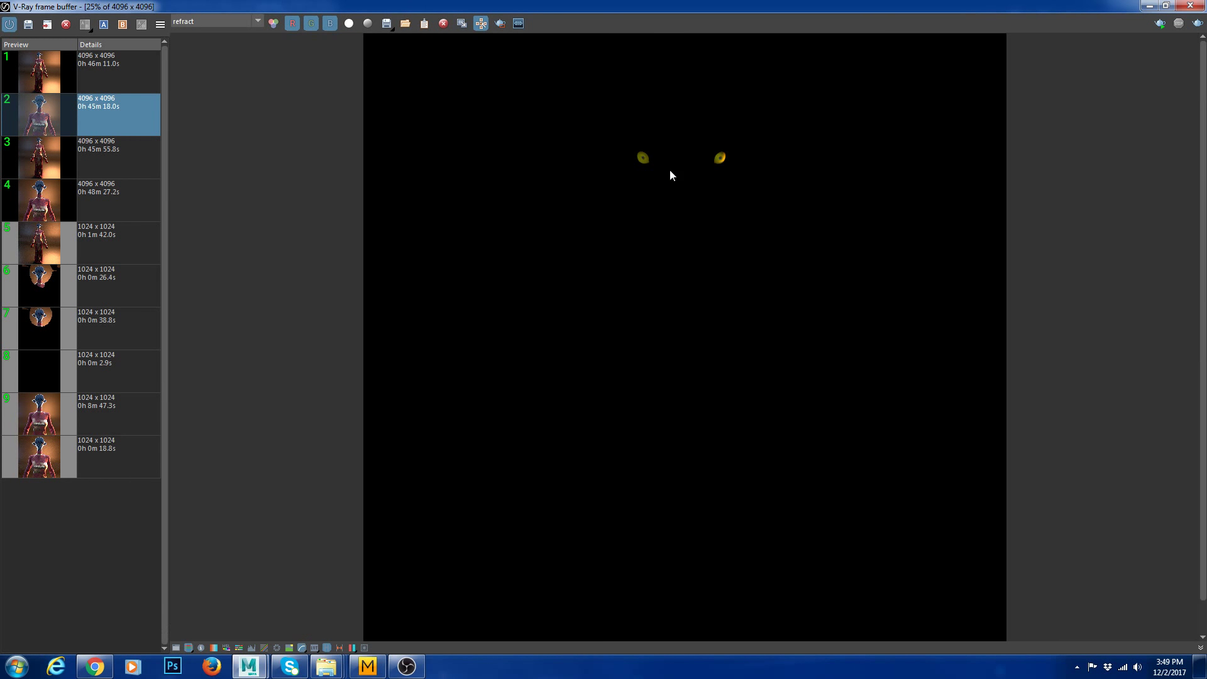
# View the zDepth, shadow and GI render elements of the close-up render
pyautogui.click(215, 24)
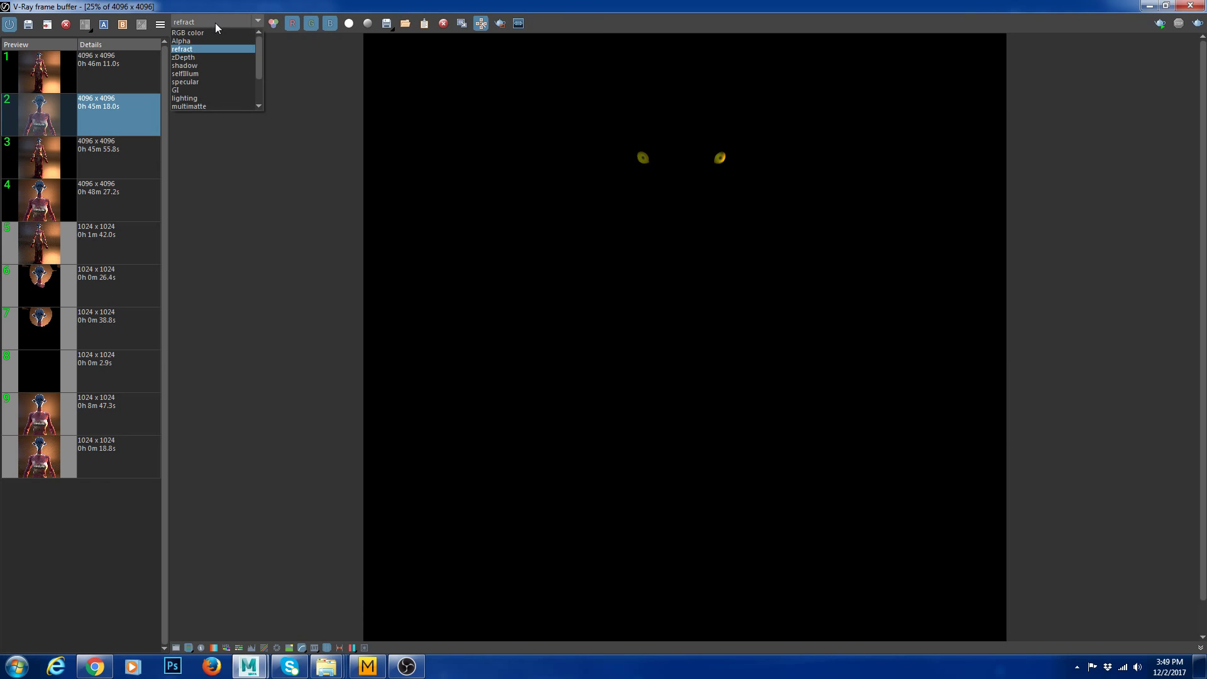
pyautogui.click(221, 51)
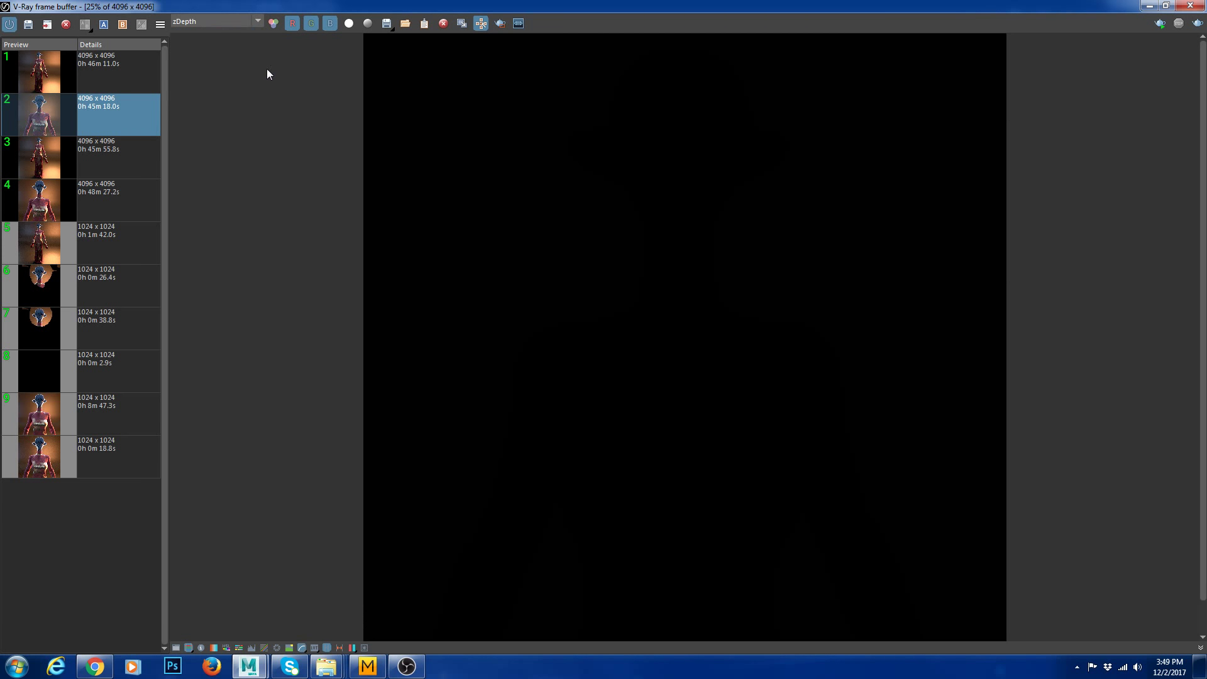
pyautogui.scroll(1, 597, 220)
pyautogui.click(234, 25)
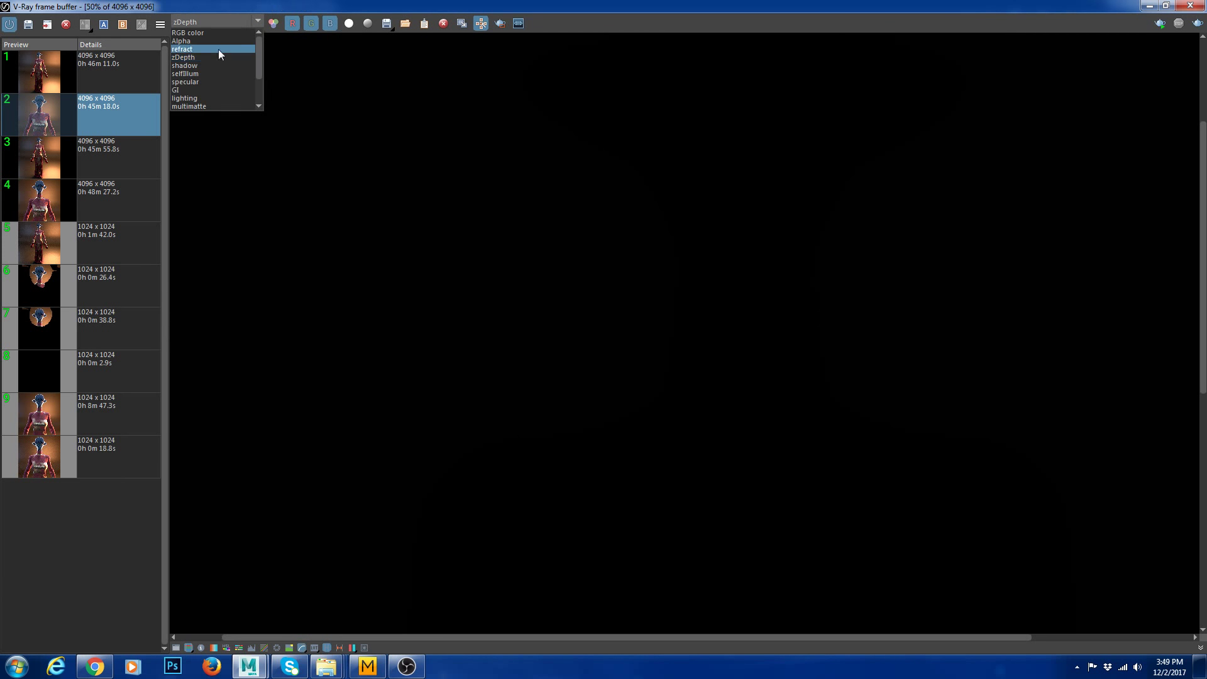
pyautogui.click(225, 66)
pyautogui.scroll(-2, 680, 171)
pyautogui.click(239, 22)
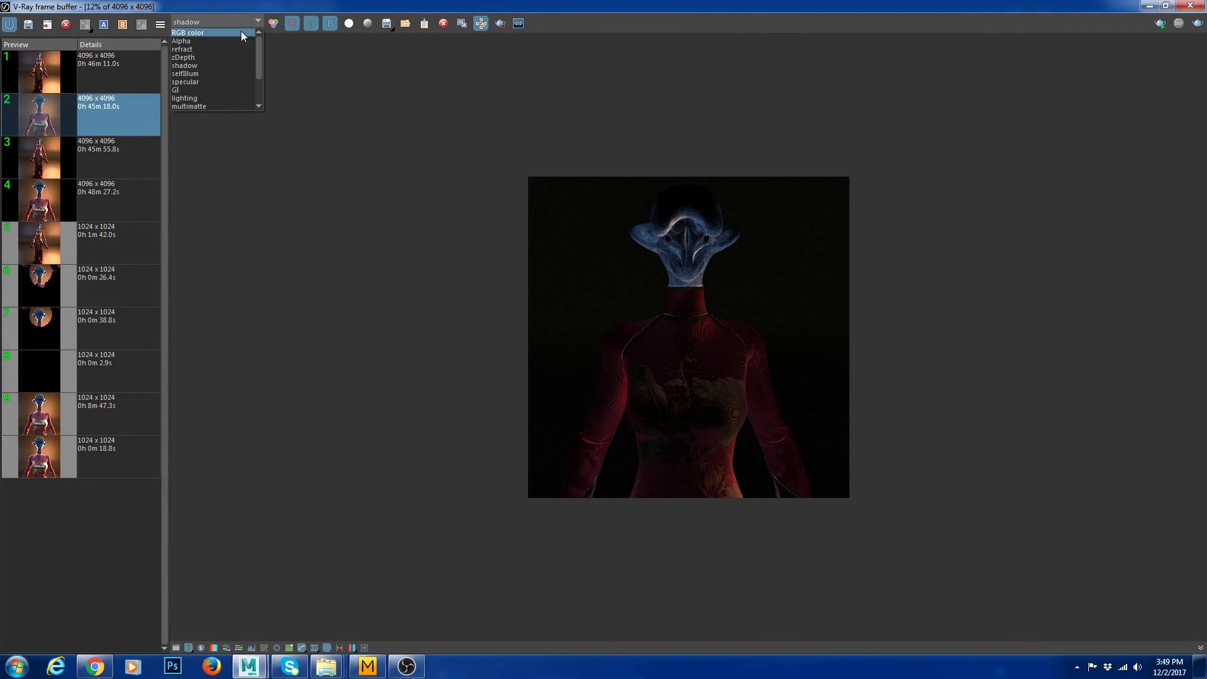
pyautogui.scroll(-1, 224, 95)
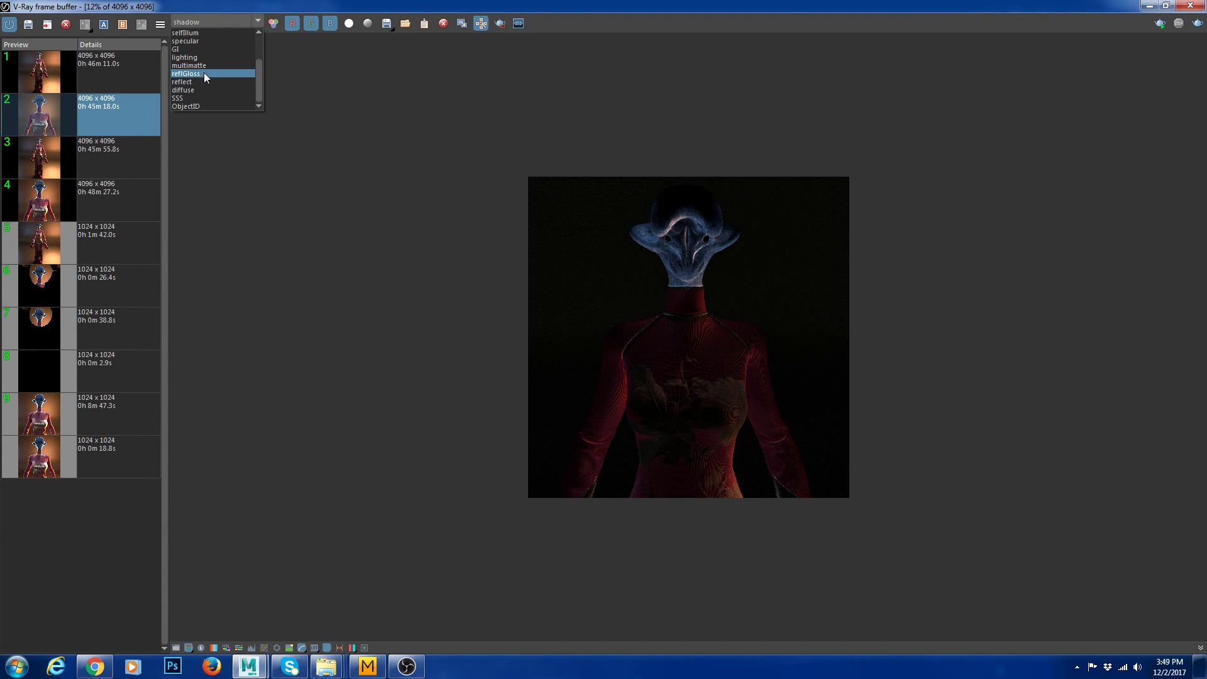
pyautogui.click(205, 50)
# Switch the close-up render back to the RGB color channel and view it at 25%
pyautogui.click(220, 21)
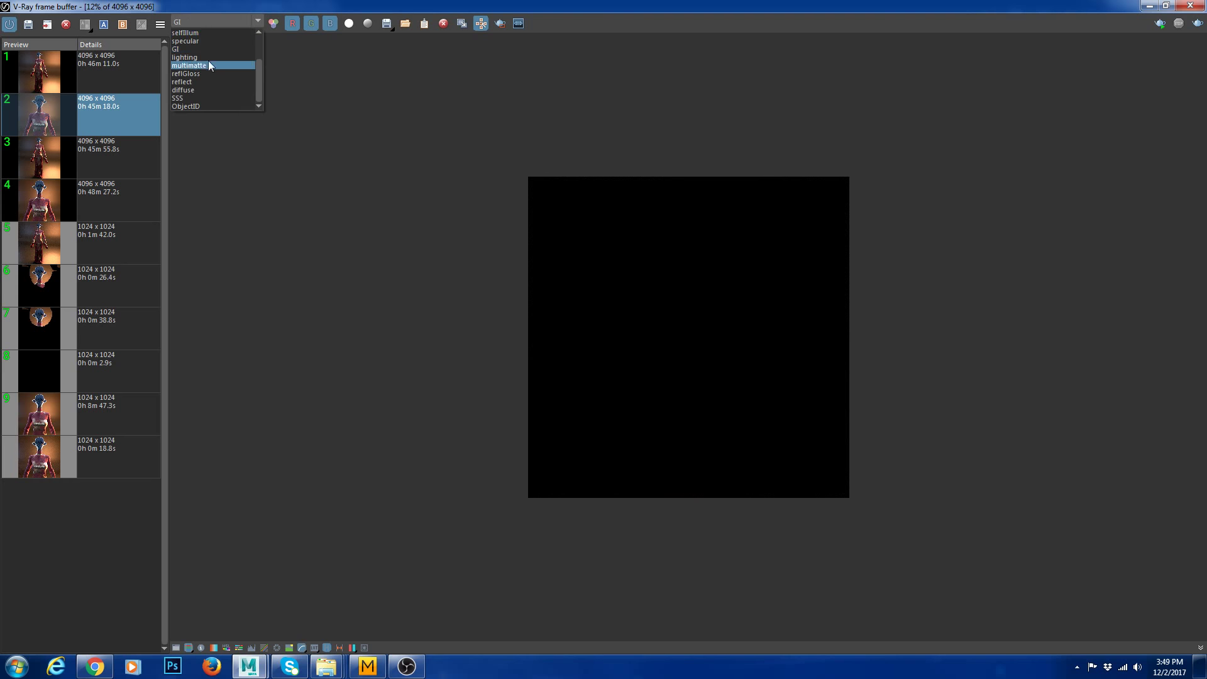
pyautogui.scroll(2, 198, 38)
pyautogui.click(196, 32)
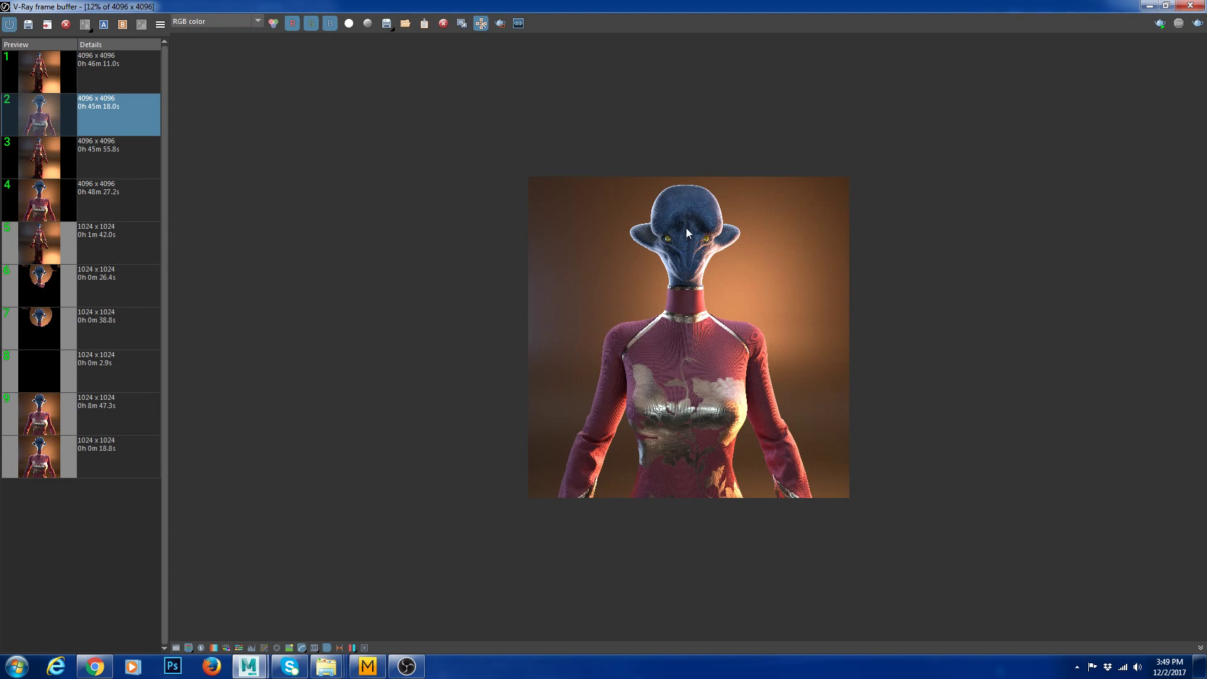
pyautogui.scroll(1, 731, 204)
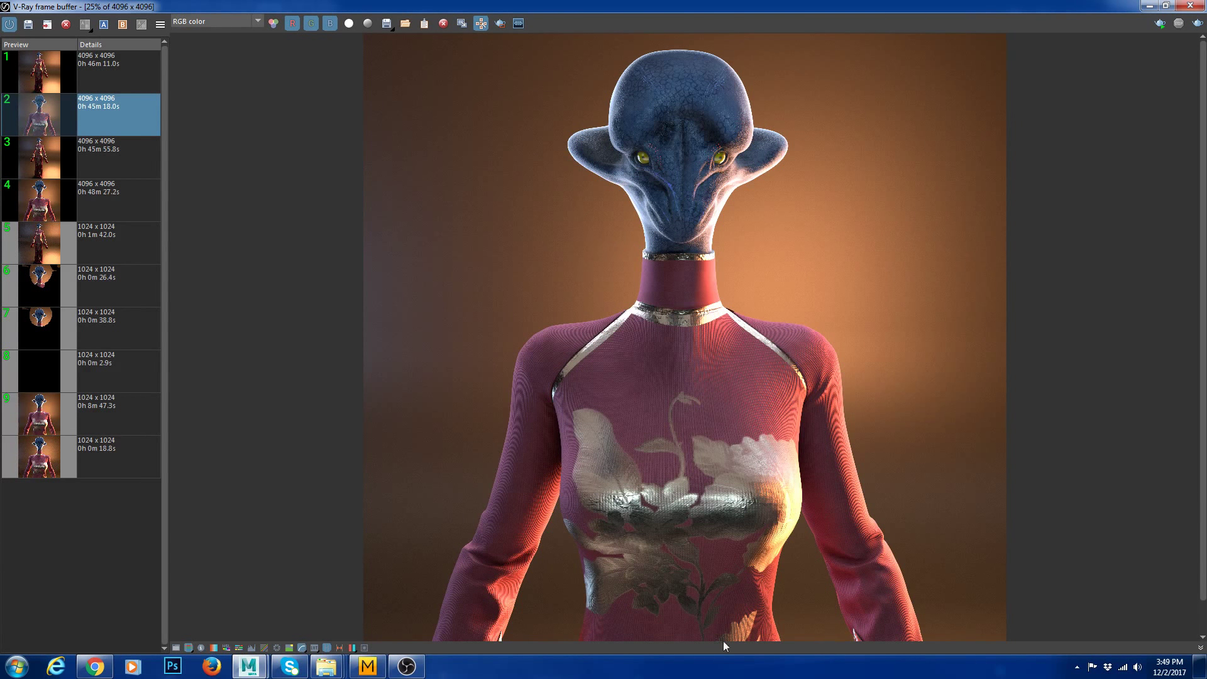
# Dismiss the frame buffer and show the Render Elements settings with the list of added elements
pyautogui.click(1196, 5)
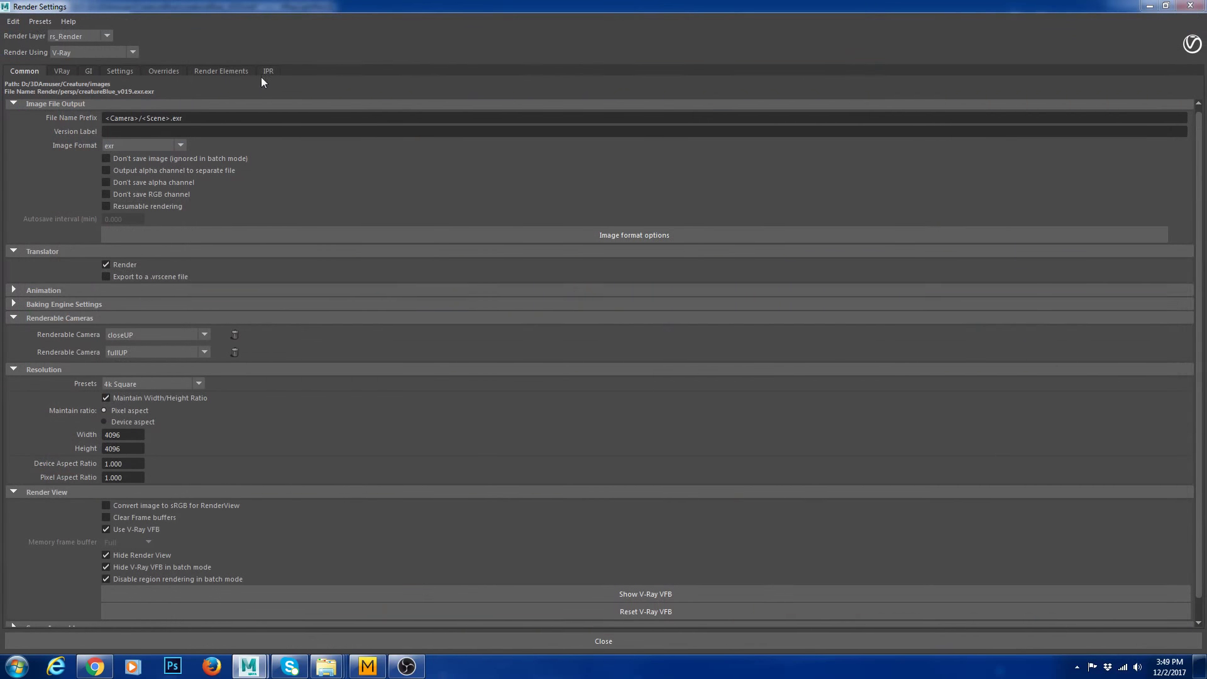
pyautogui.click(221, 70)
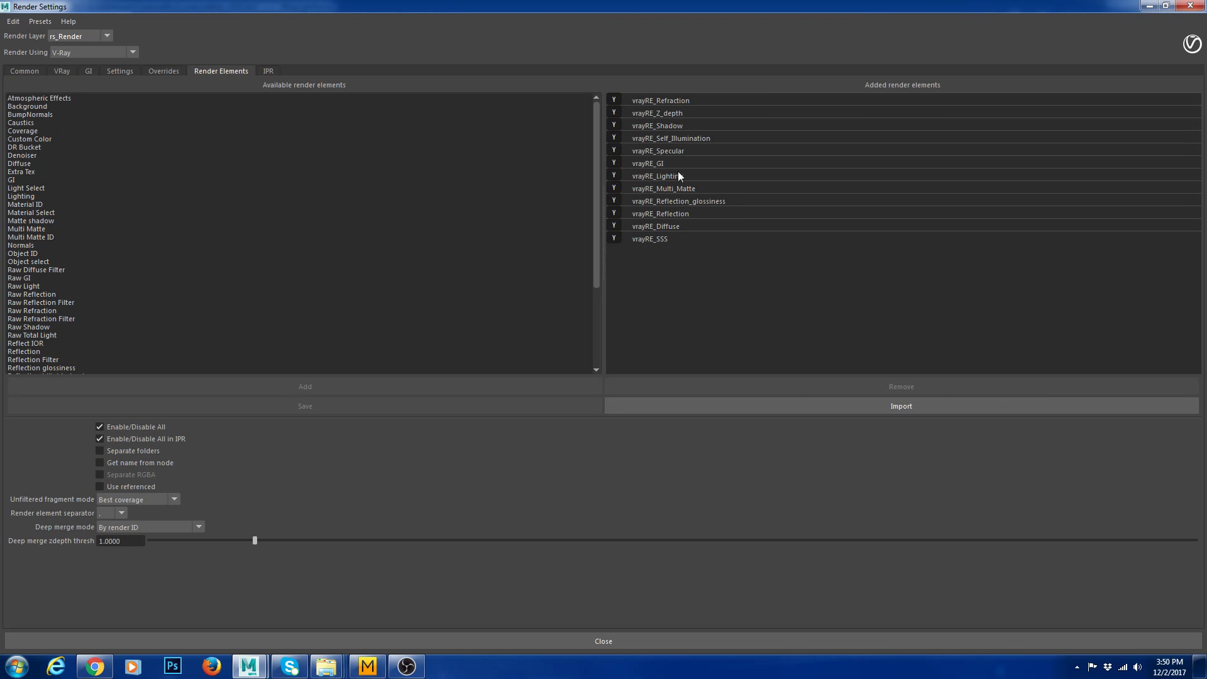
# Select the vrayRE_Multi_Matte element among the added render elements, and show the common render settings
pyautogui.click(686, 189)
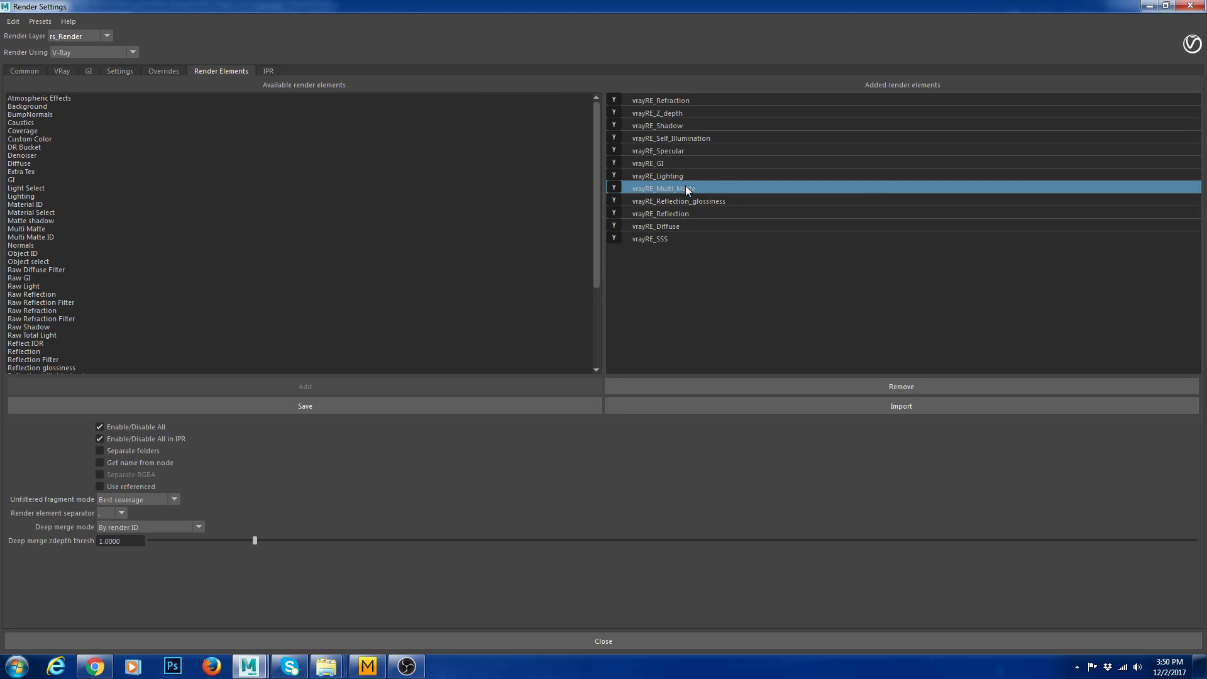
pyautogui.click(1189, 6)
pyautogui.click(498, 39)
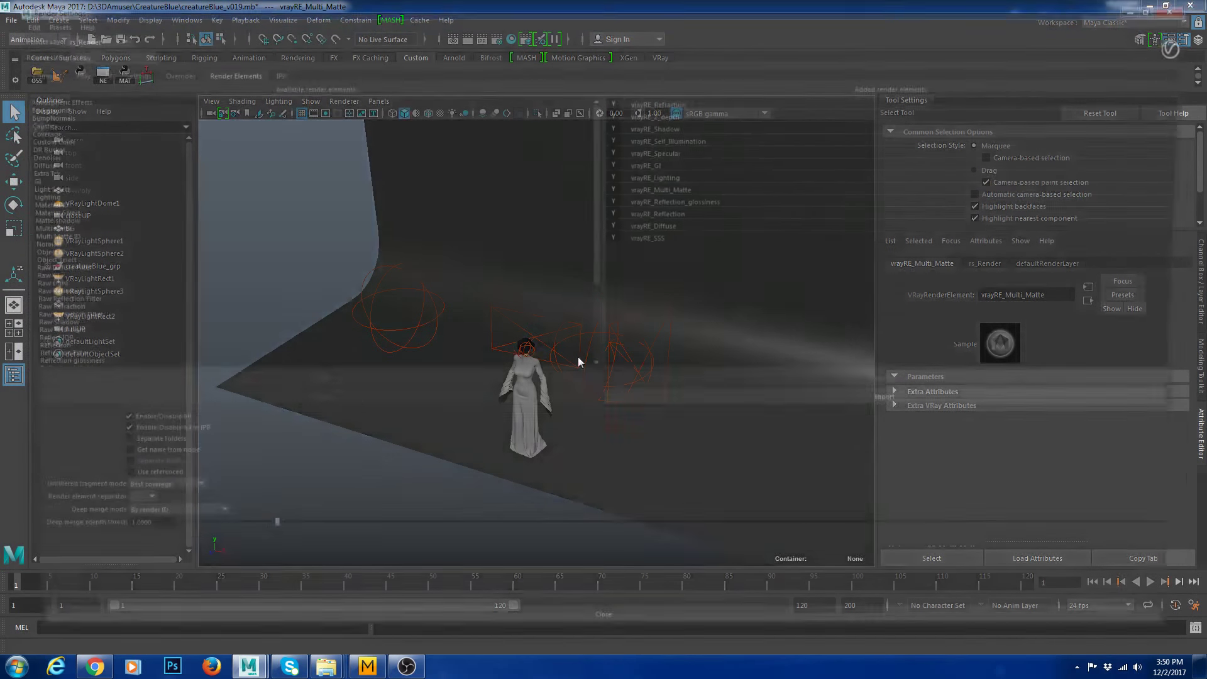
pyautogui.click(26, 71)
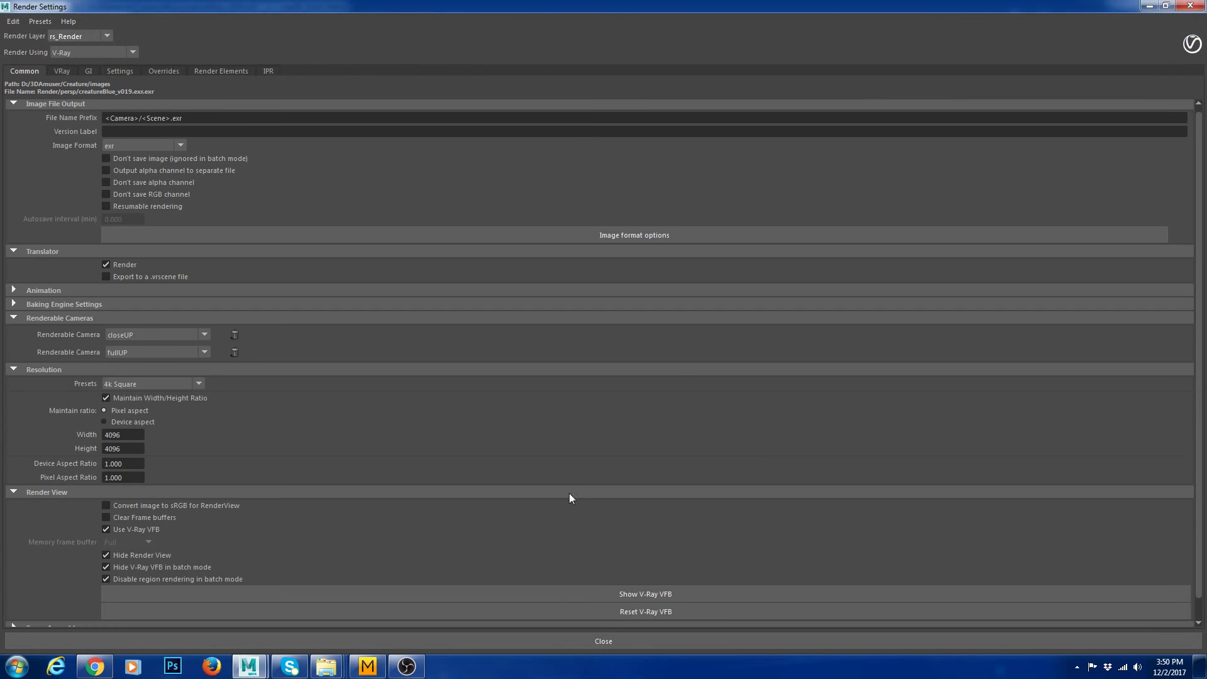
# Show the V-Ray frame buffer and inspect the multimatte render element of the close-up render at different zoom levels
pyautogui.click(691, 594)
pyautogui.click(503, 156)
pyautogui.scroll(-3, 501, 216)
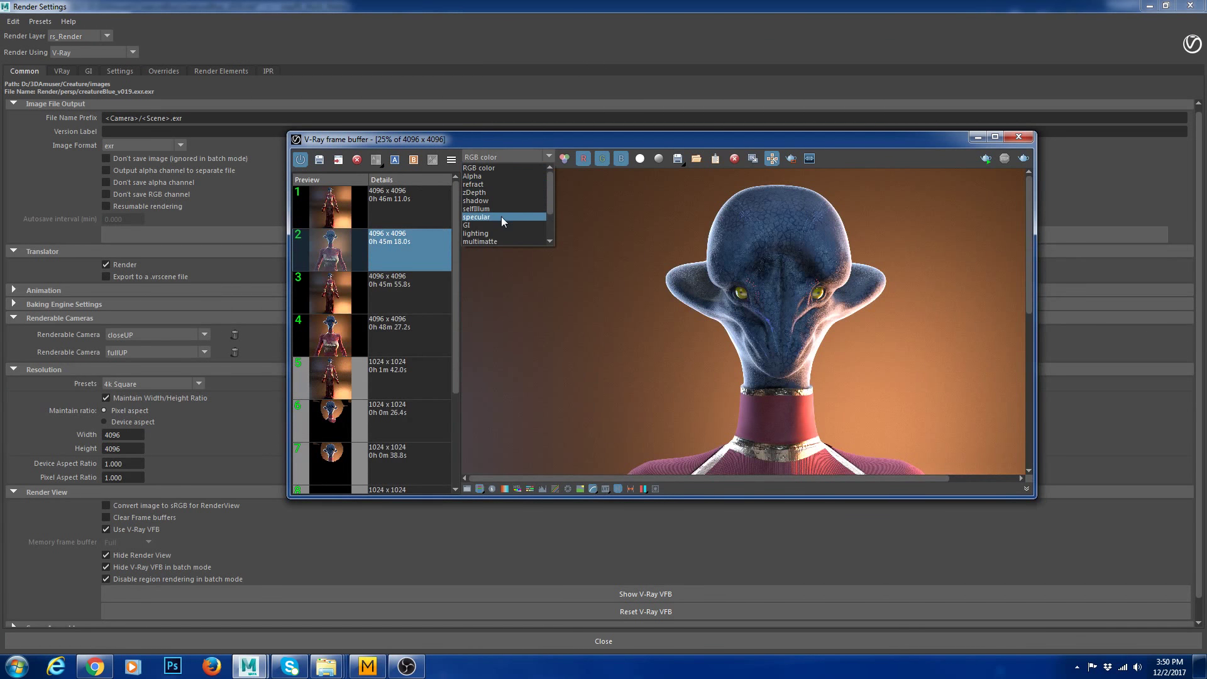
pyautogui.click(501, 217)
pyautogui.scroll(-2, 798, 288)
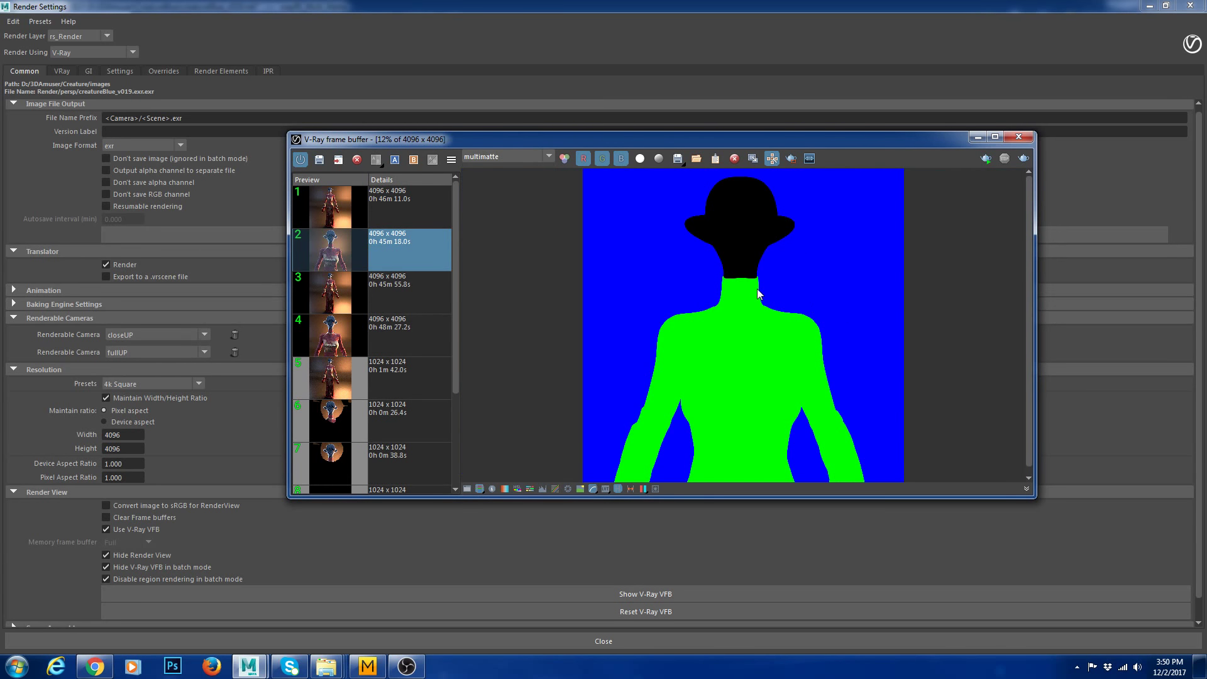
pyautogui.scroll(1, 812, 242)
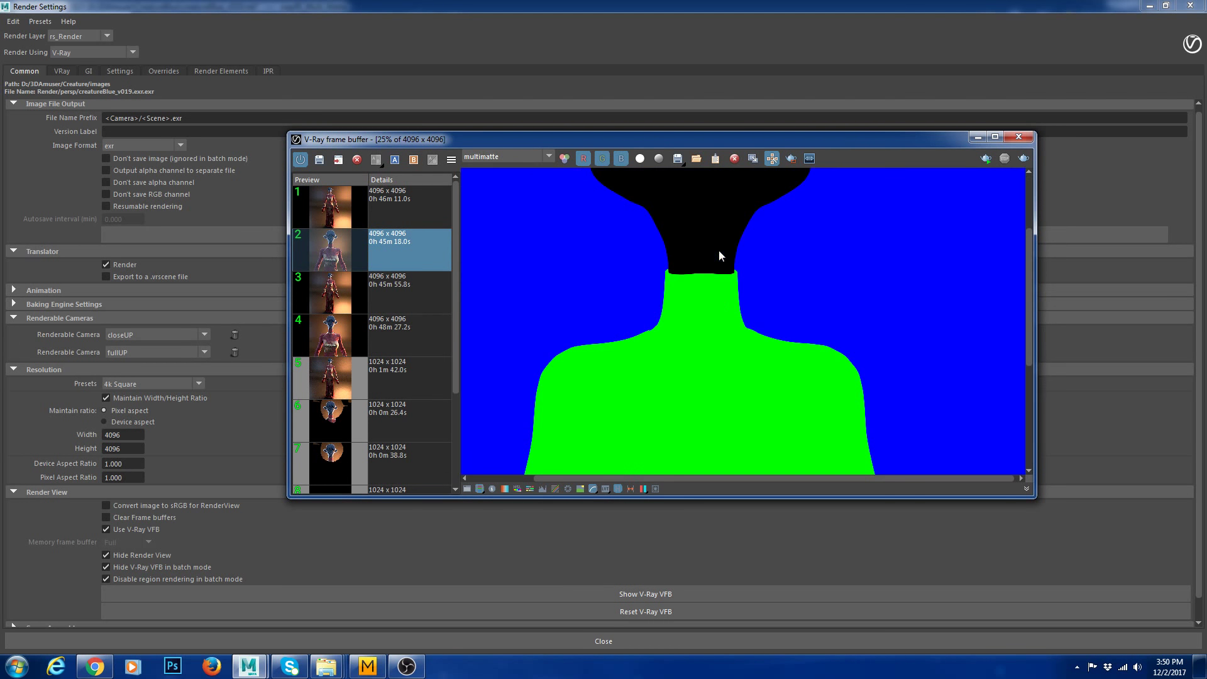
pyautogui.scroll(-2, 884, 278)
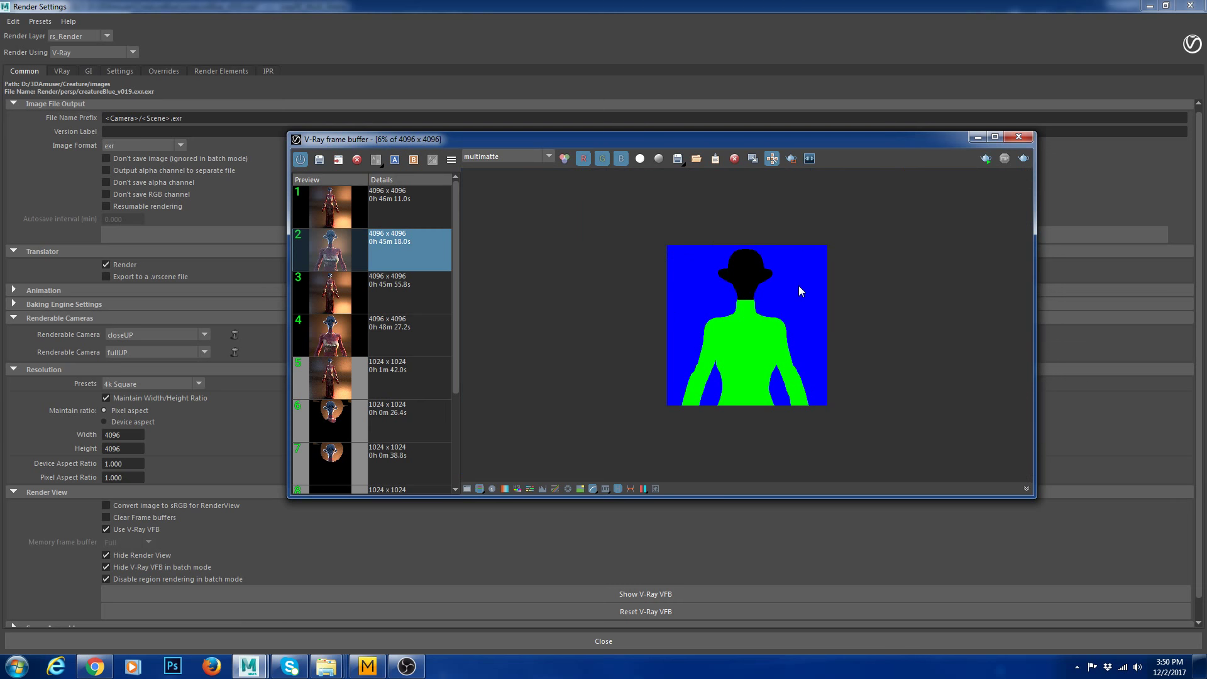
pyautogui.scroll(1, 786, 303)
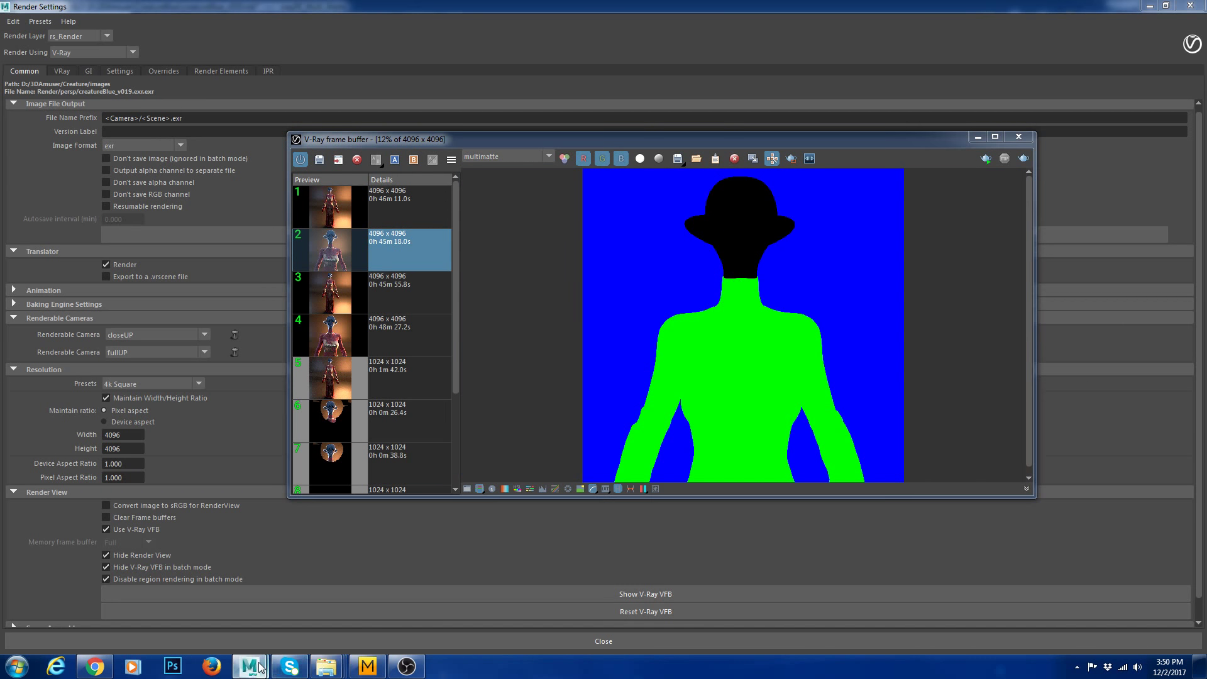
# Switch to File Explorer, browse to the v004 folder in CreatureBlue's render folder, and move the window aside
pyautogui.moveTo(320, 670)
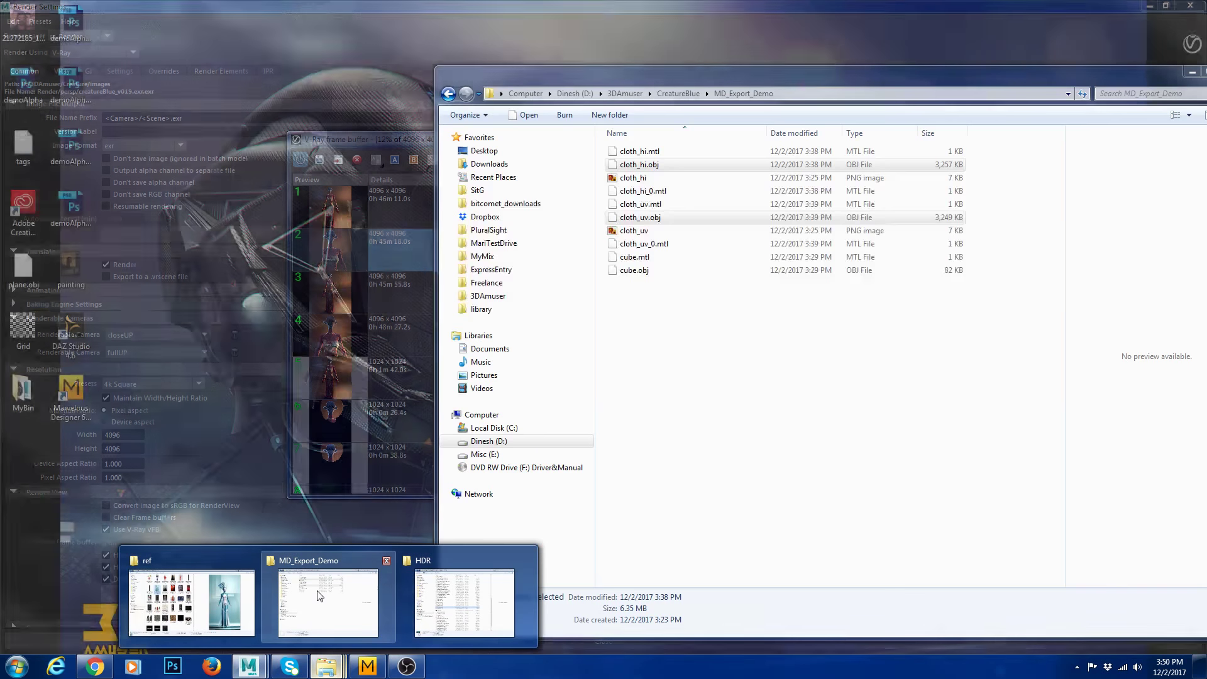
pyautogui.click(319, 596)
pyautogui.click(685, 93)
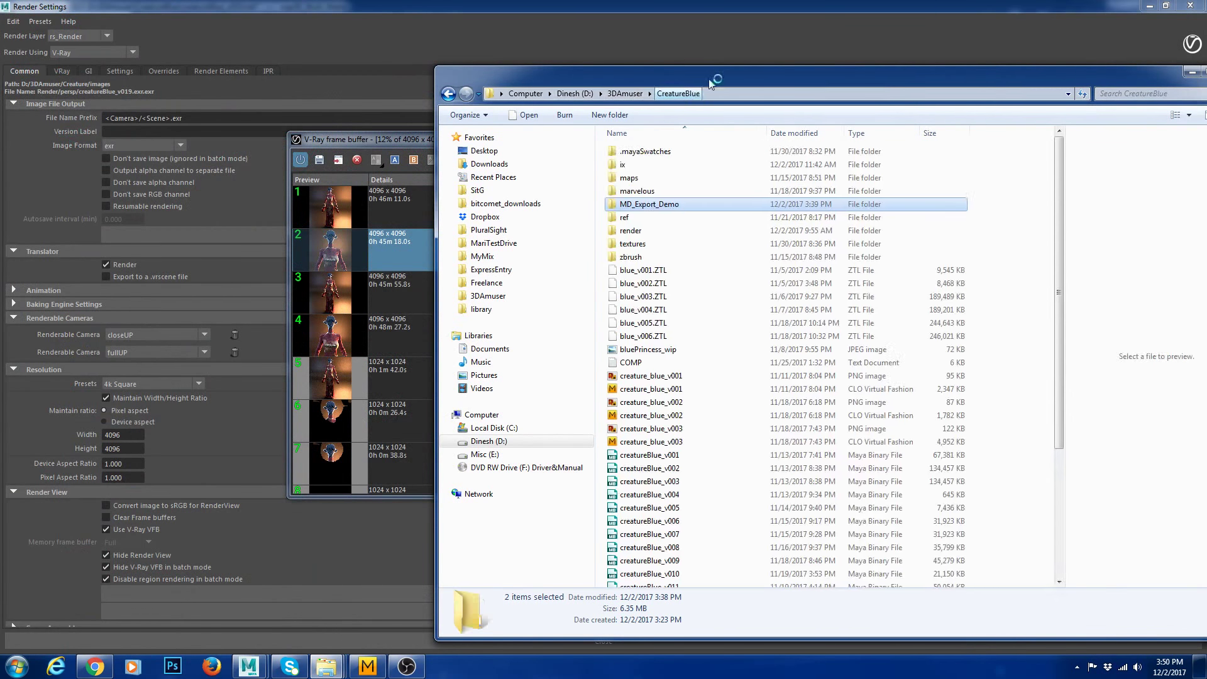
pyautogui.moveTo(759, 74); pyautogui.dragTo(0, 111)
pyautogui.hotkey('alt', 'Up')
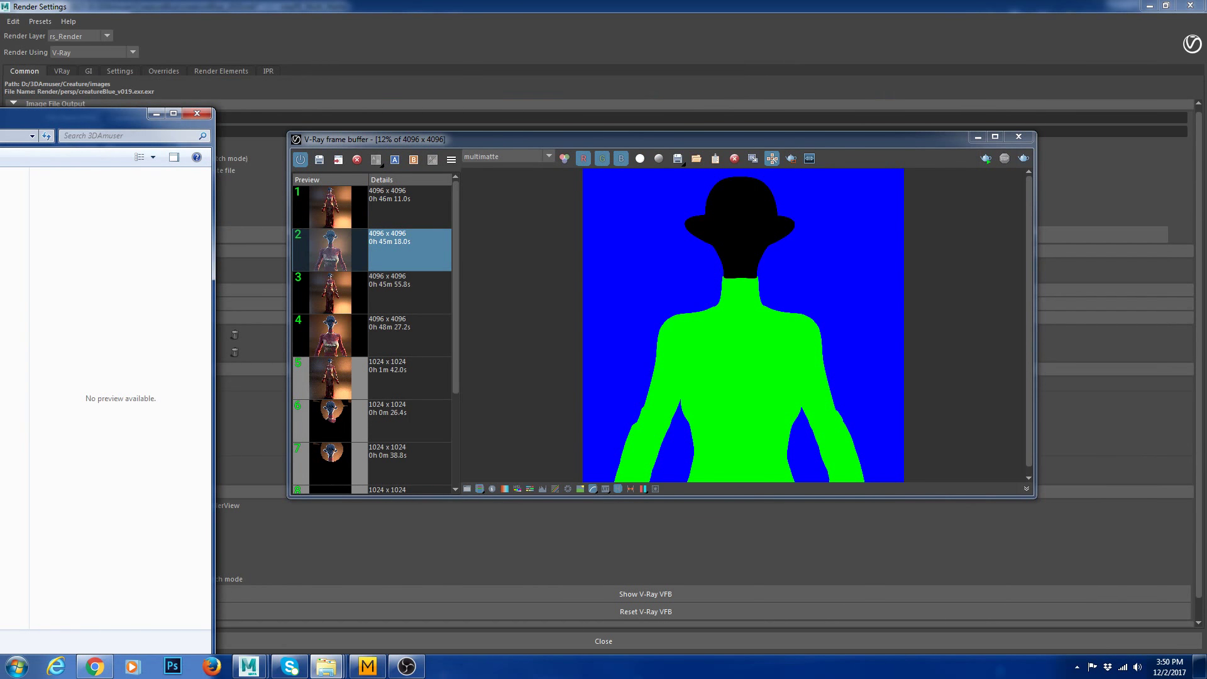
pyautogui.press('Return')
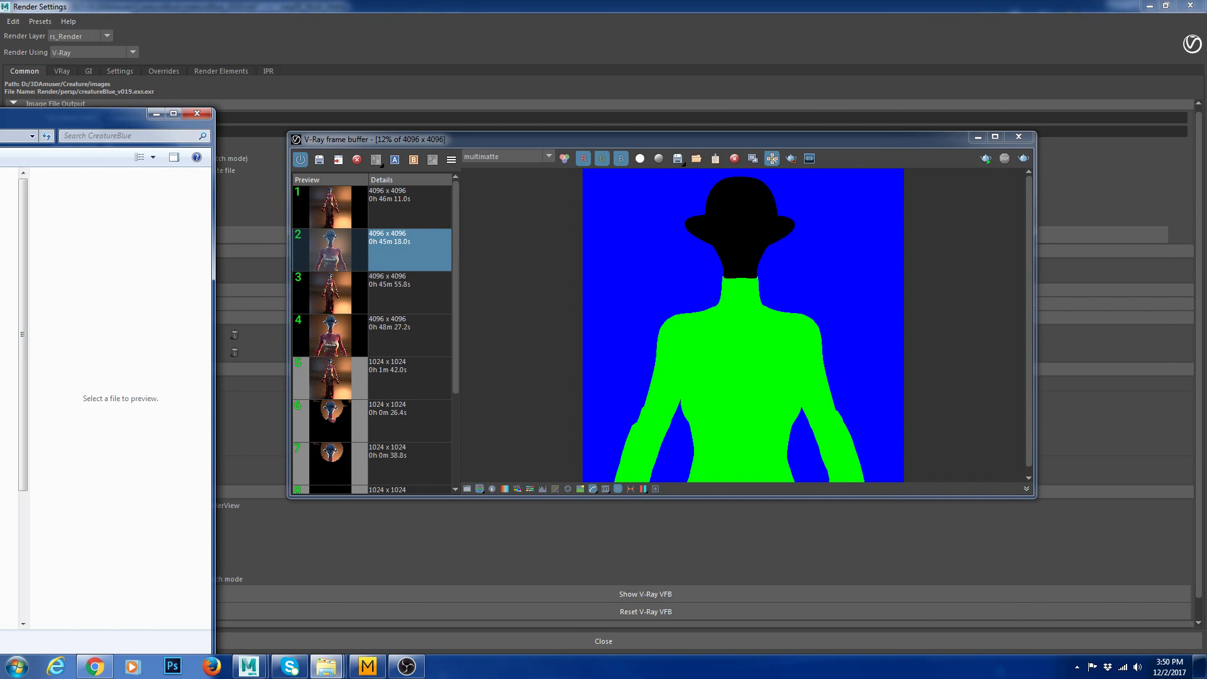
pyautogui.press('Return')
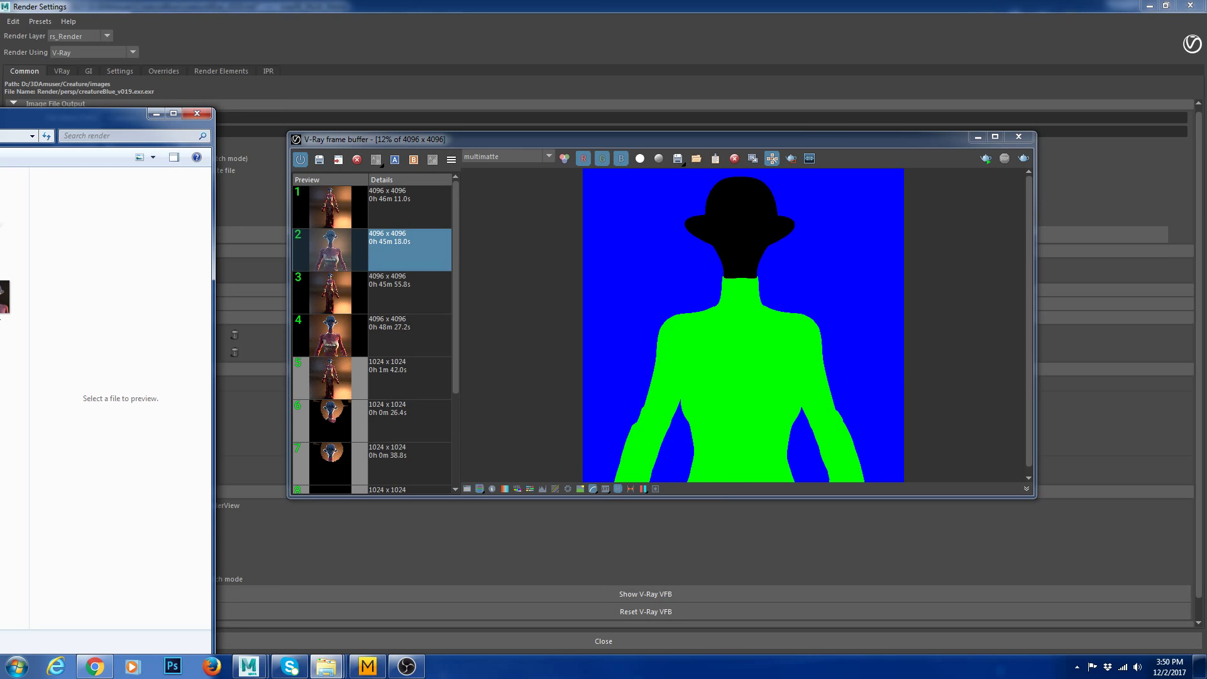
pyautogui.moveTo(126, 113); pyautogui.dragTo(0, 103)
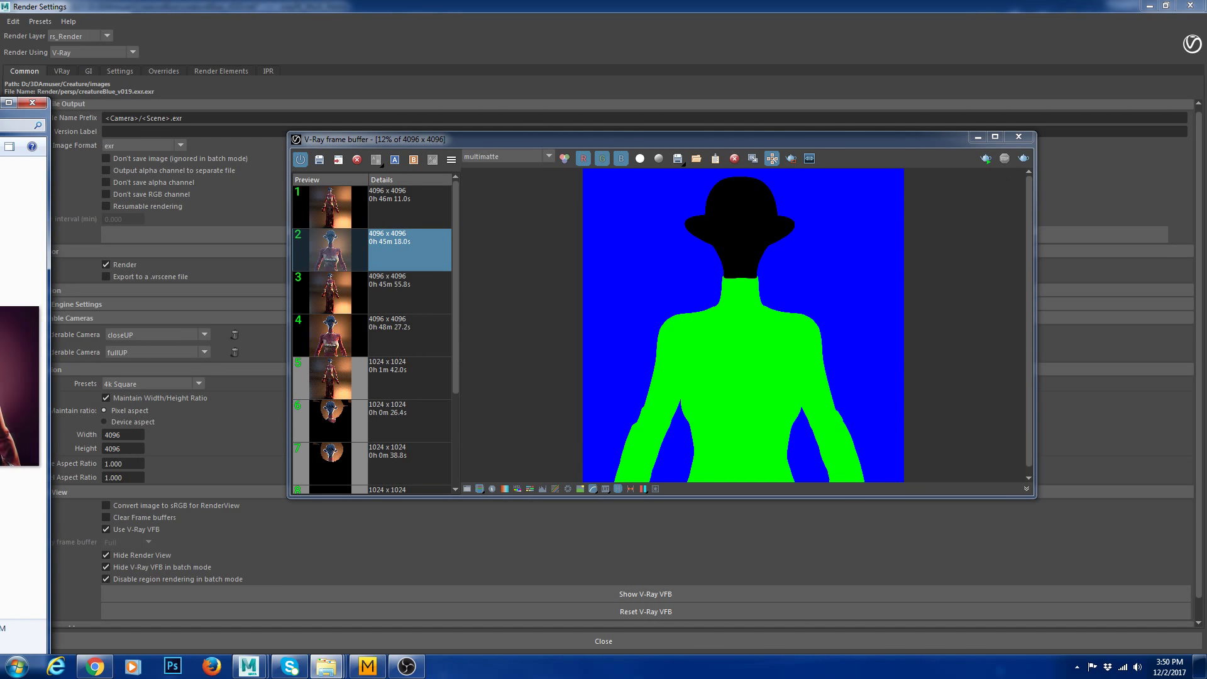
# View the finished creatureBlue and creatureBlueFullUp images, and close the image viewer
pyautogui.press('Return')
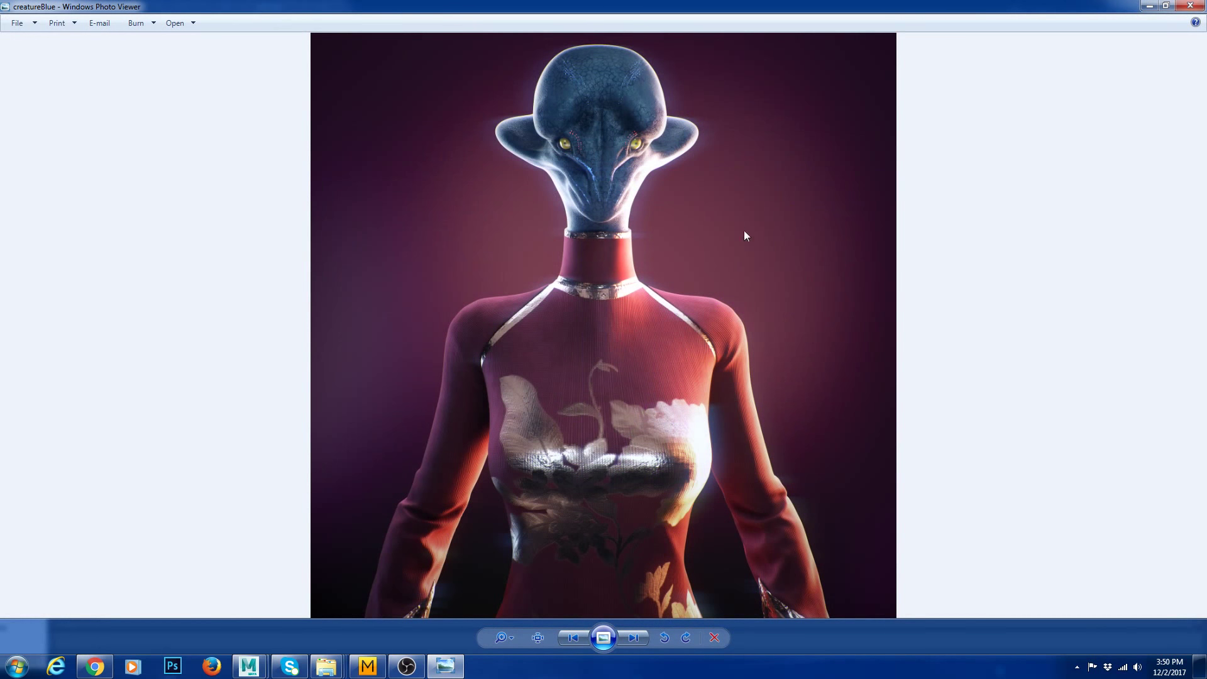
pyautogui.scroll(2, 721, 273)
pyautogui.scroll(-2, 548, 485)
pyautogui.press('Right')
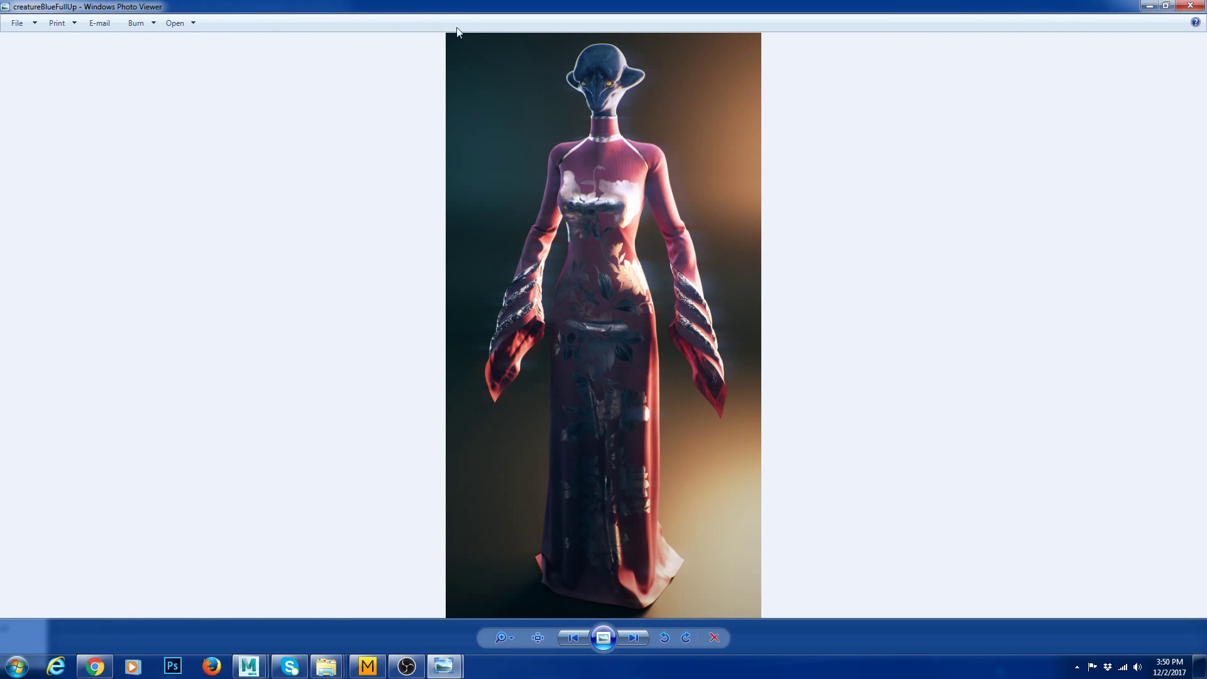
pyautogui.click(1192, 7)
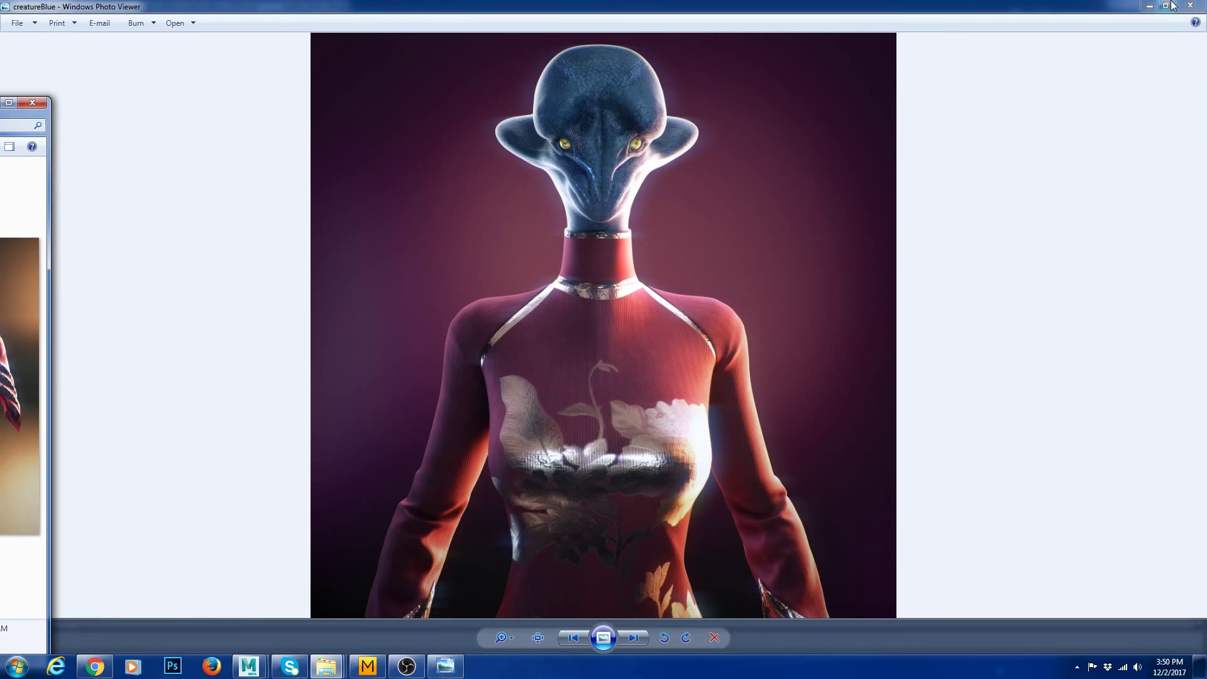
pyautogui.click(1188, 7)
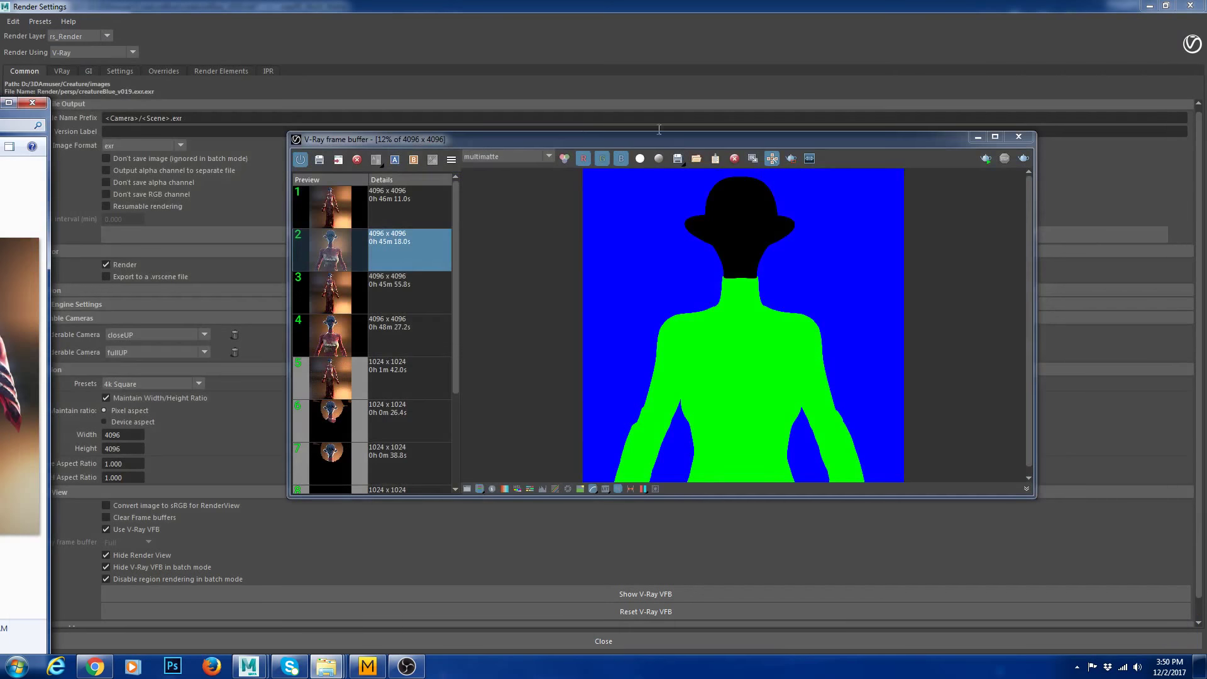
# Dismiss the frame buffer and close the render settings
pyautogui.click(971, 228)
pyautogui.click(254, 200)
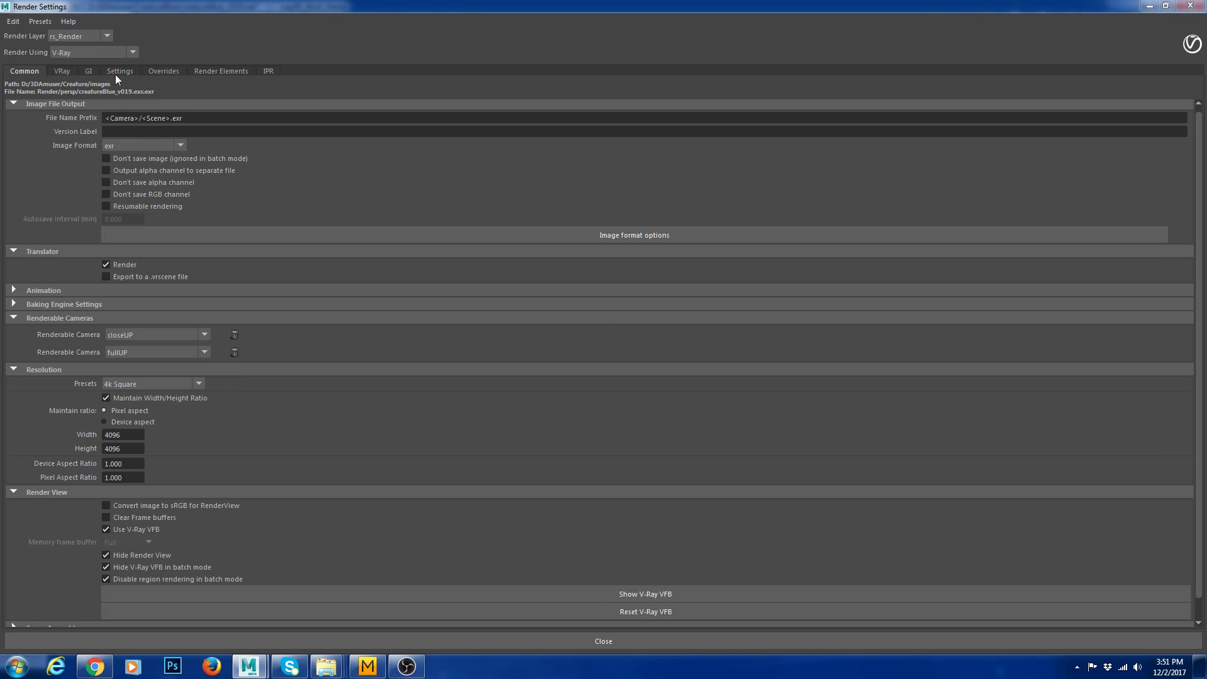
pyautogui.click(1190, 6)
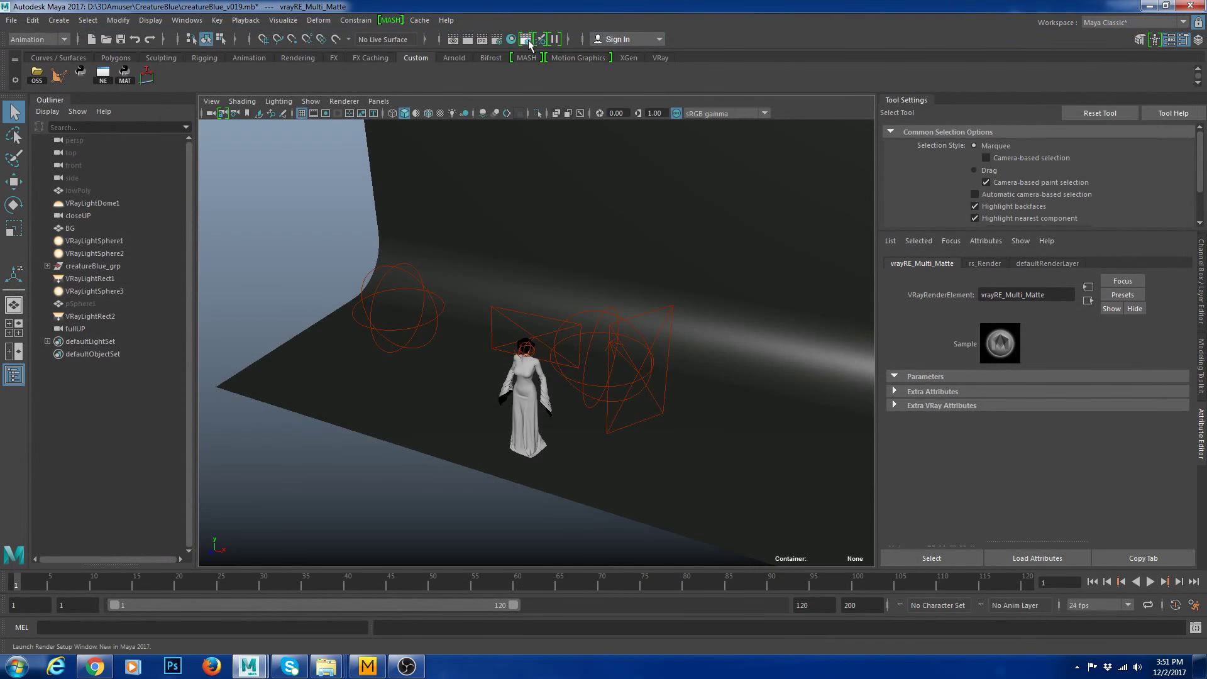
# Show the Render layer's Asset and Camera collections in Render Setup, and close the window
pyautogui.click(527, 39)
pyautogui.click(229, 276)
pyautogui.click(175, 271)
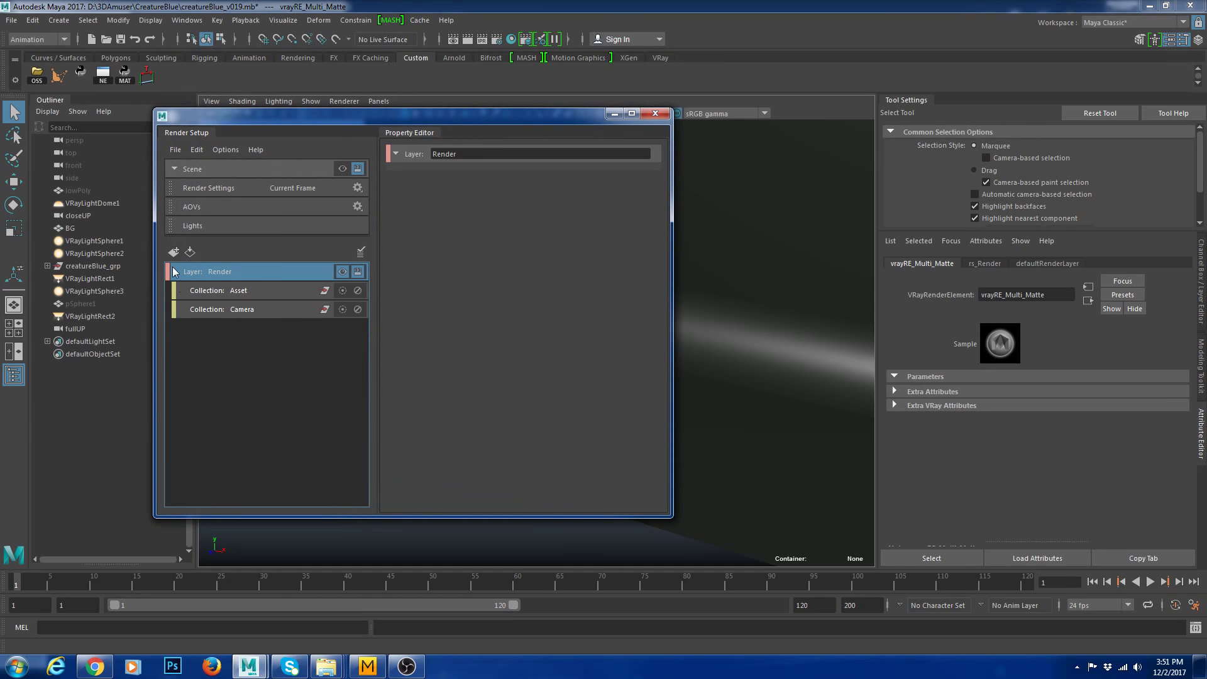
pyautogui.click(175, 272)
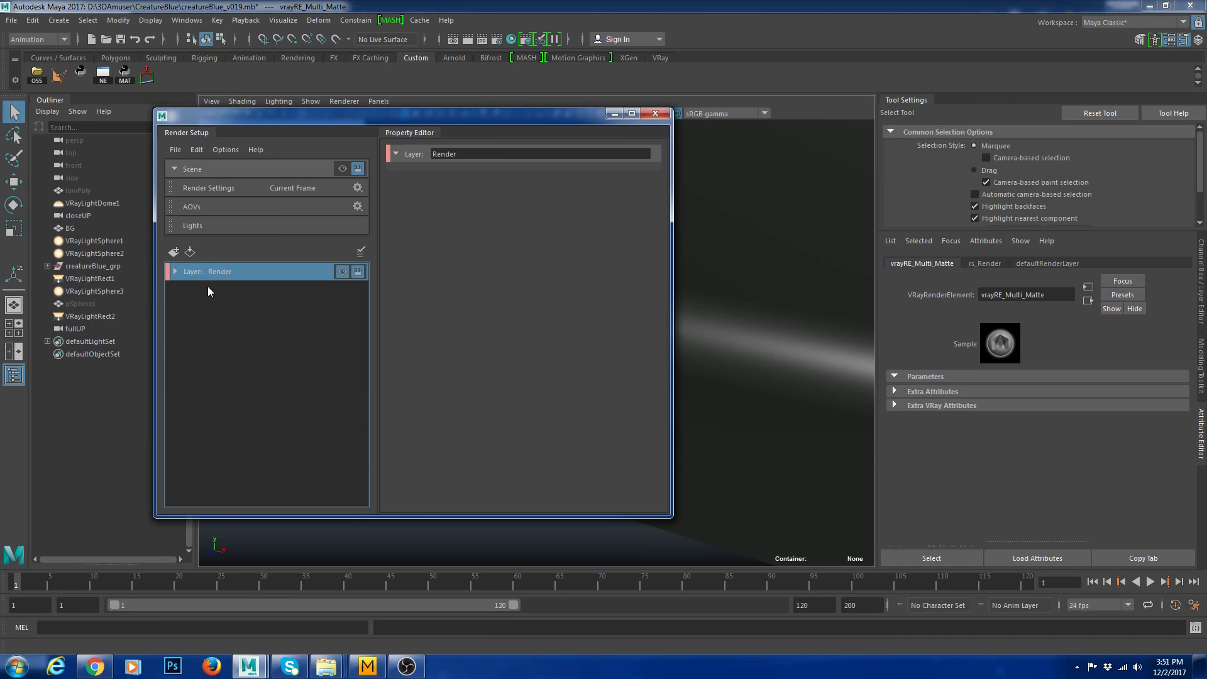
pyautogui.click(655, 113)
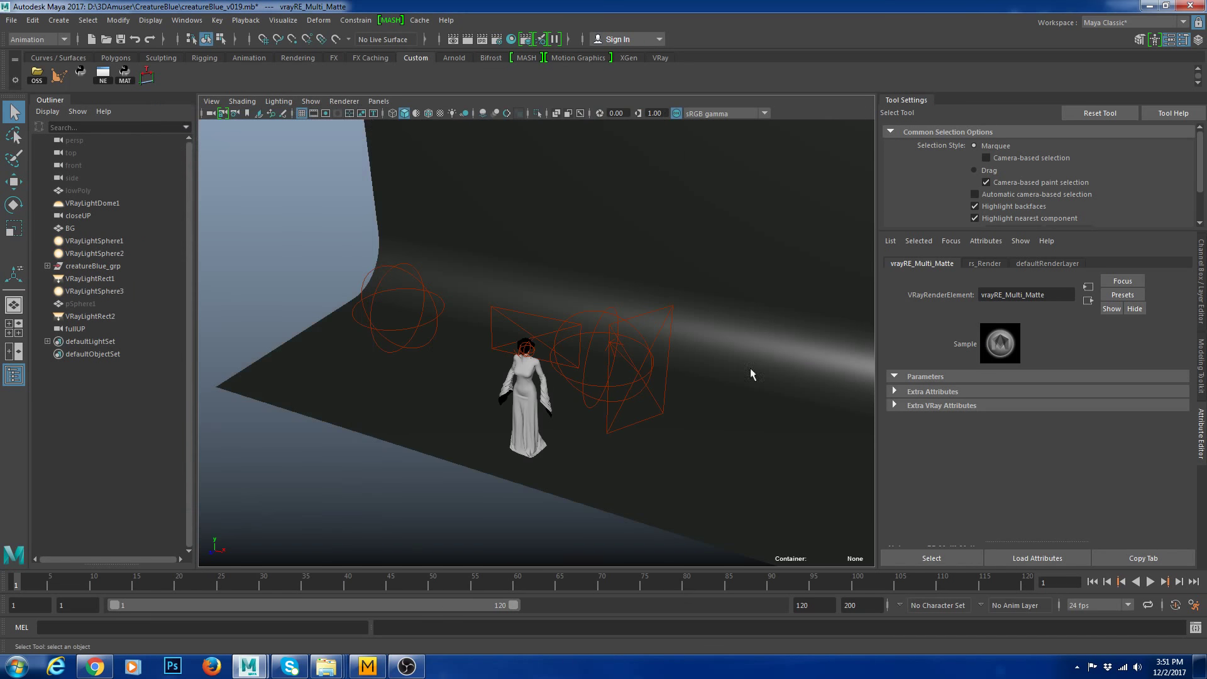
# Change the menu set to Rendering and show the Batch Render command
pyautogui.click(32, 39)
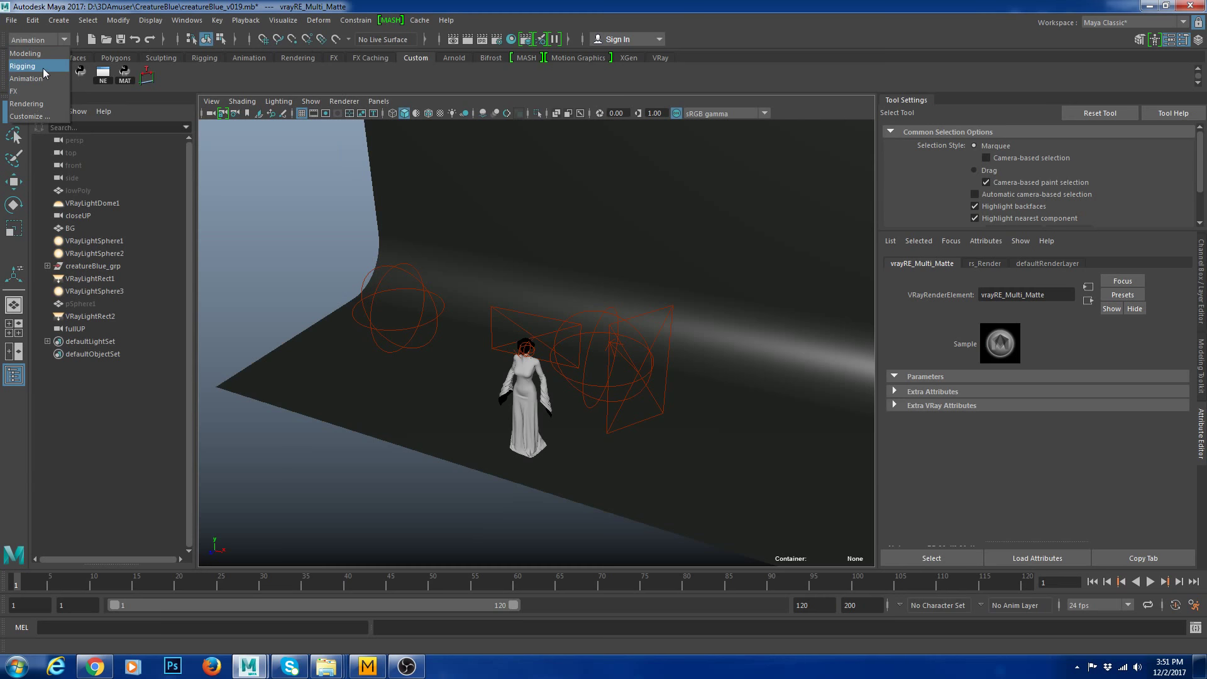
pyautogui.click(43, 68)
pyautogui.click(33, 40)
pyautogui.click(27, 104)
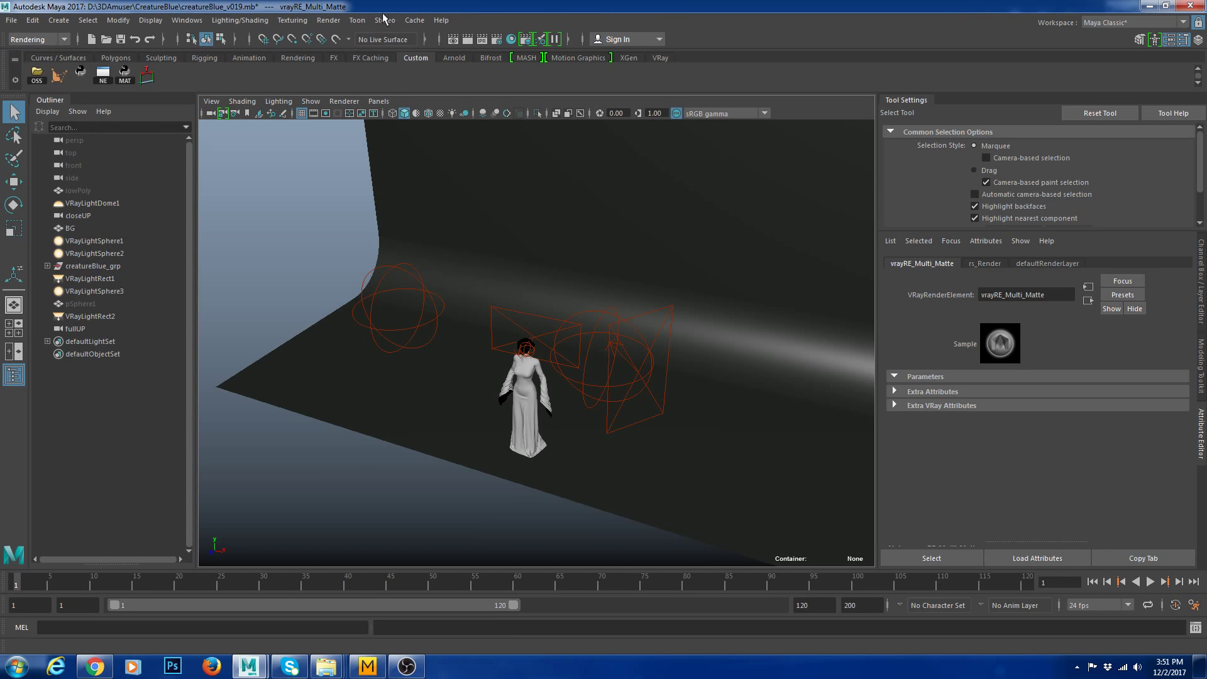
pyautogui.click(328, 20)
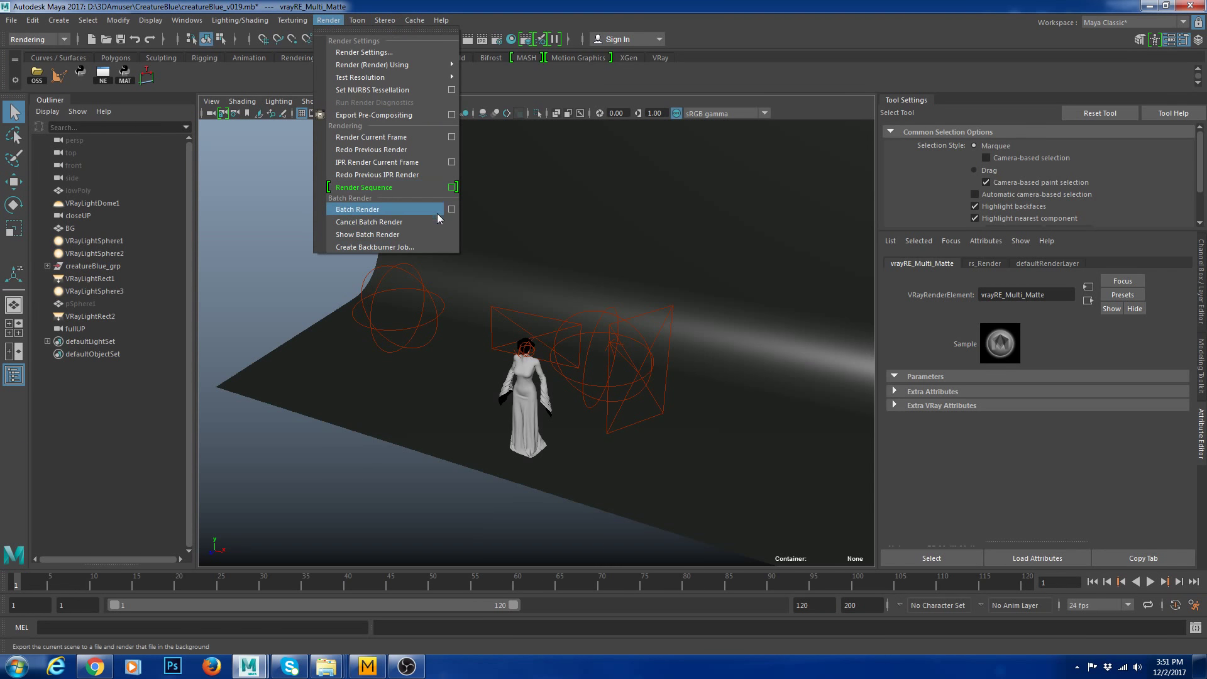
# Switch to File Explorer and review the EXR render element files in v004's closeUP and fullUP folders
pyautogui.click(328, 666)
pyautogui.moveTo(477, 595)
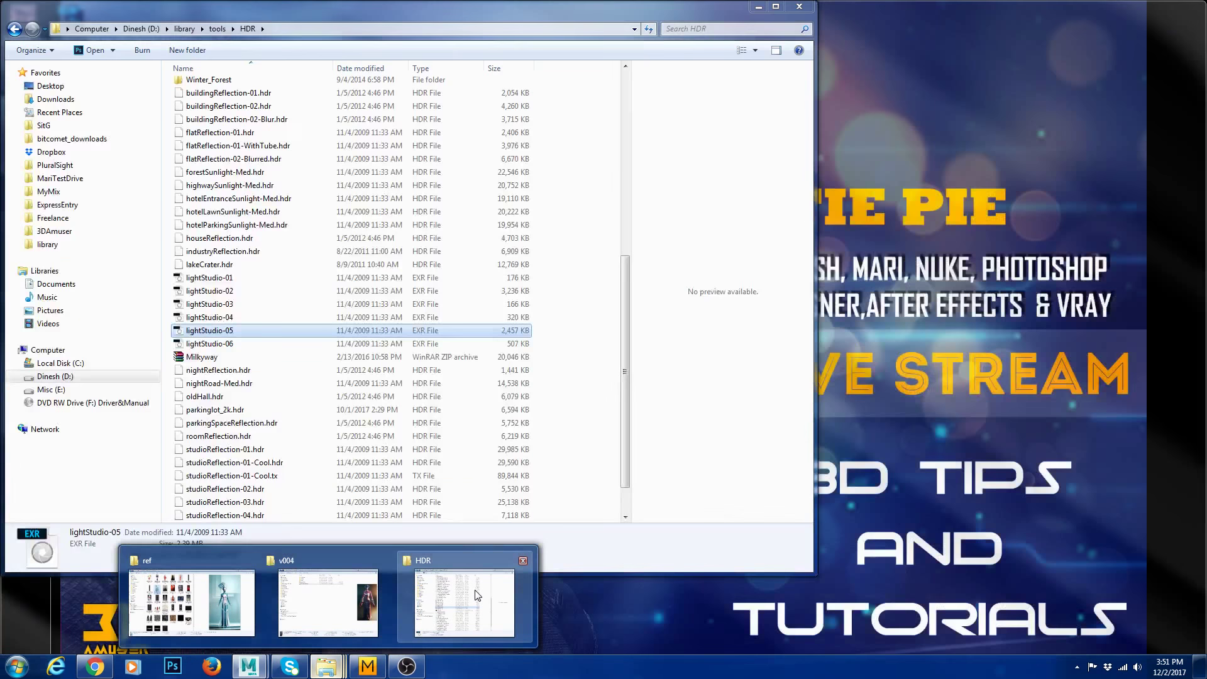
pyautogui.click(352, 598)
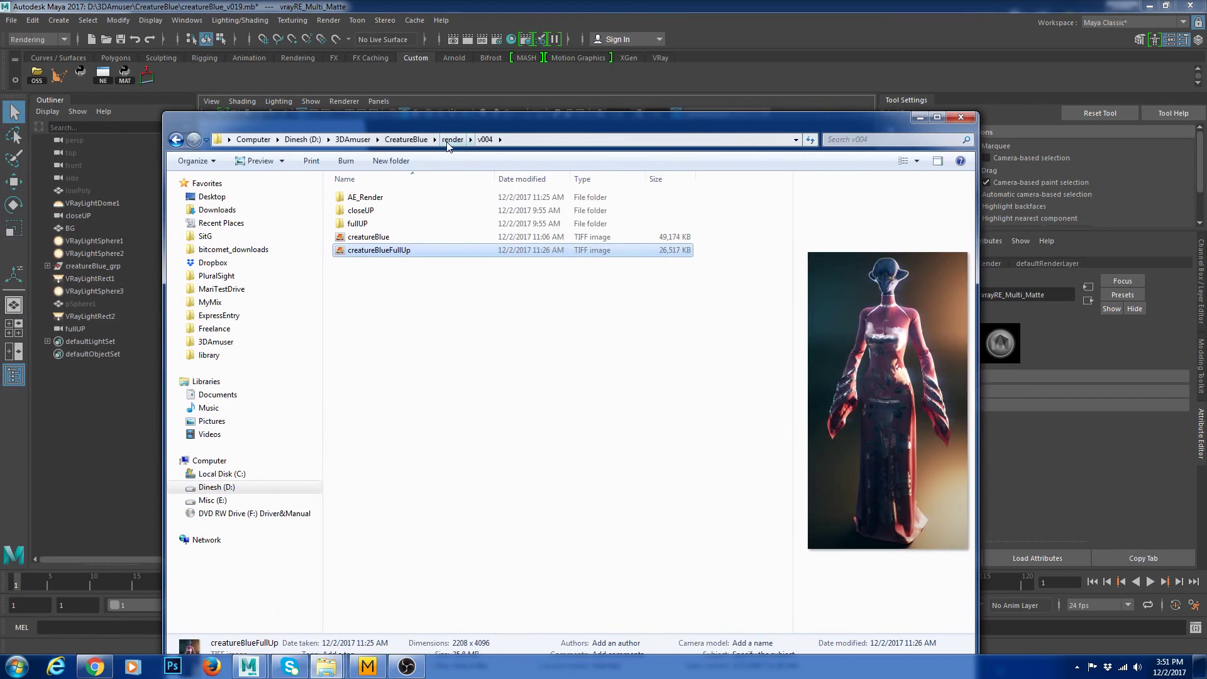
pyautogui.click(452, 139)
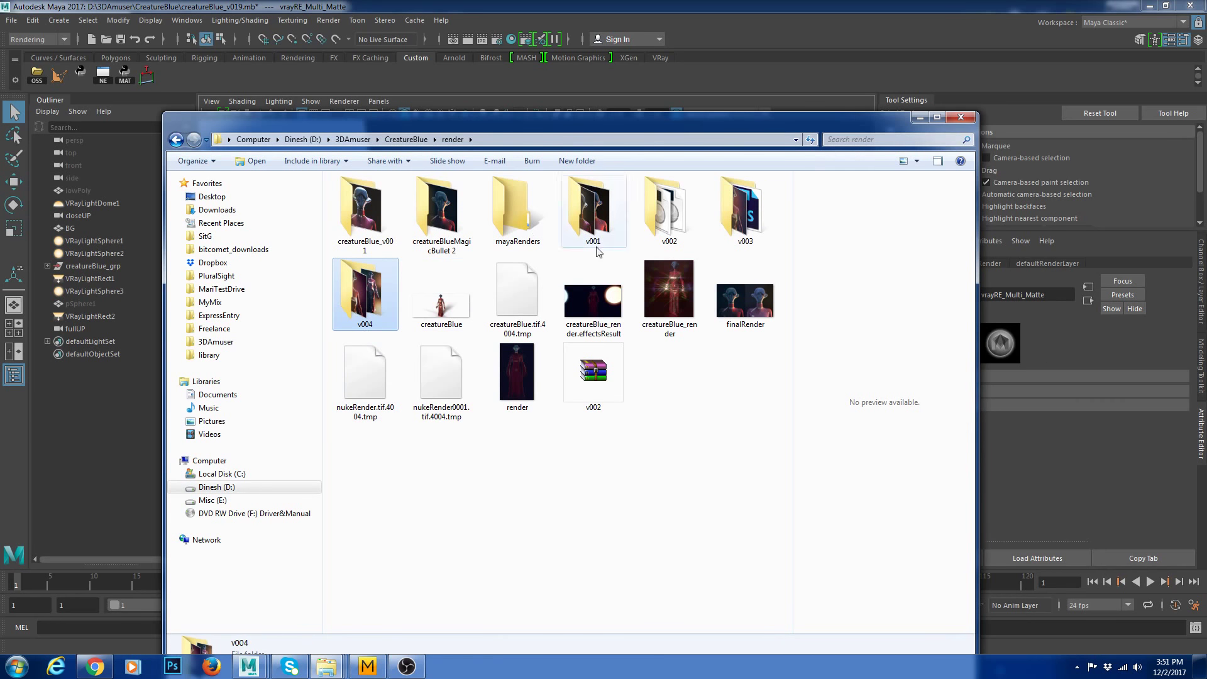
pyautogui.doubleClick(364, 318)
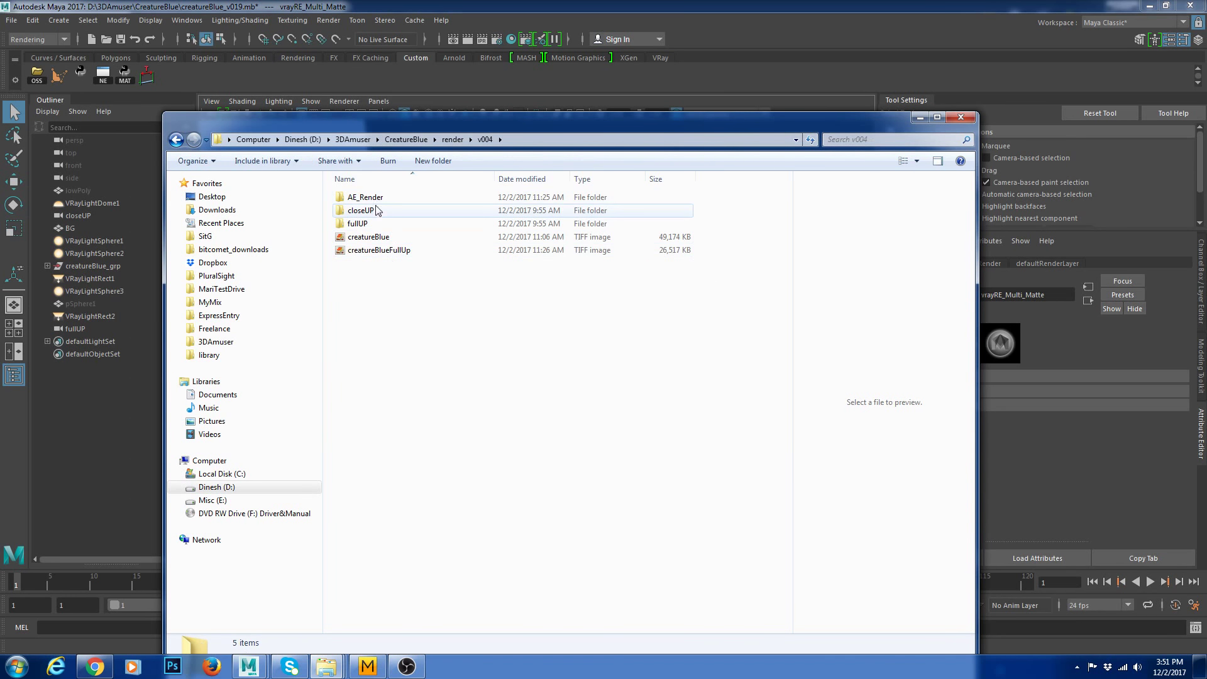
pyautogui.doubleClick(384, 211)
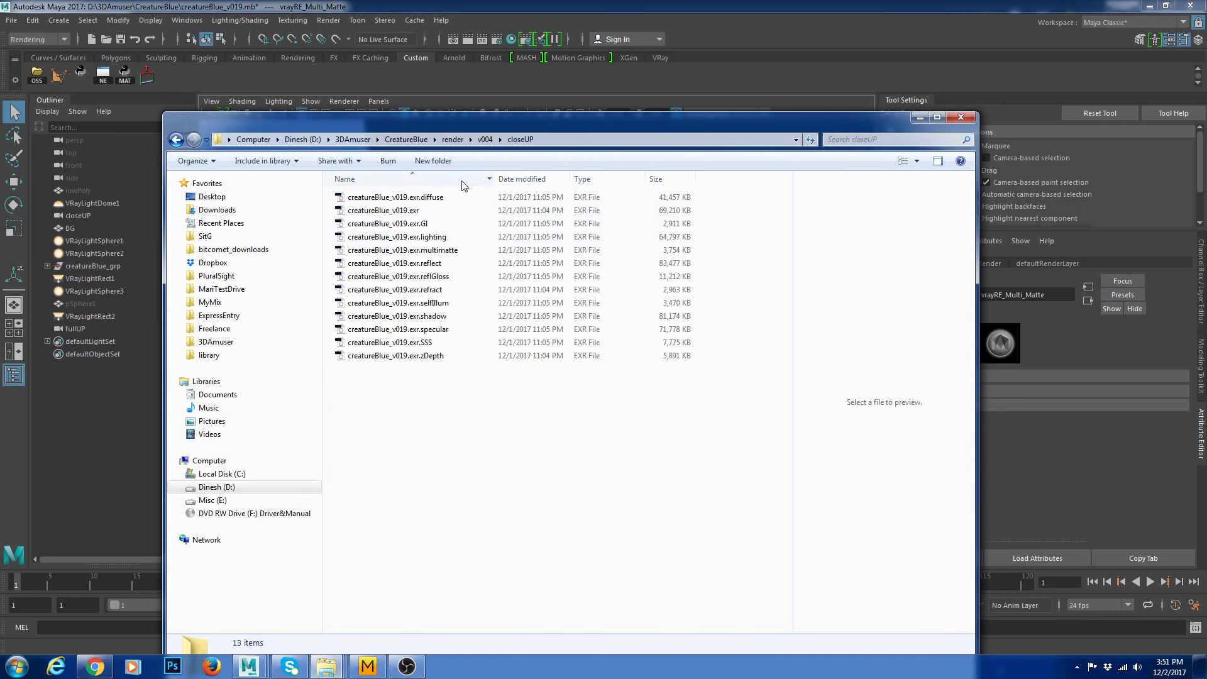
pyautogui.click(176, 139)
pyautogui.doubleClick(389, 224)
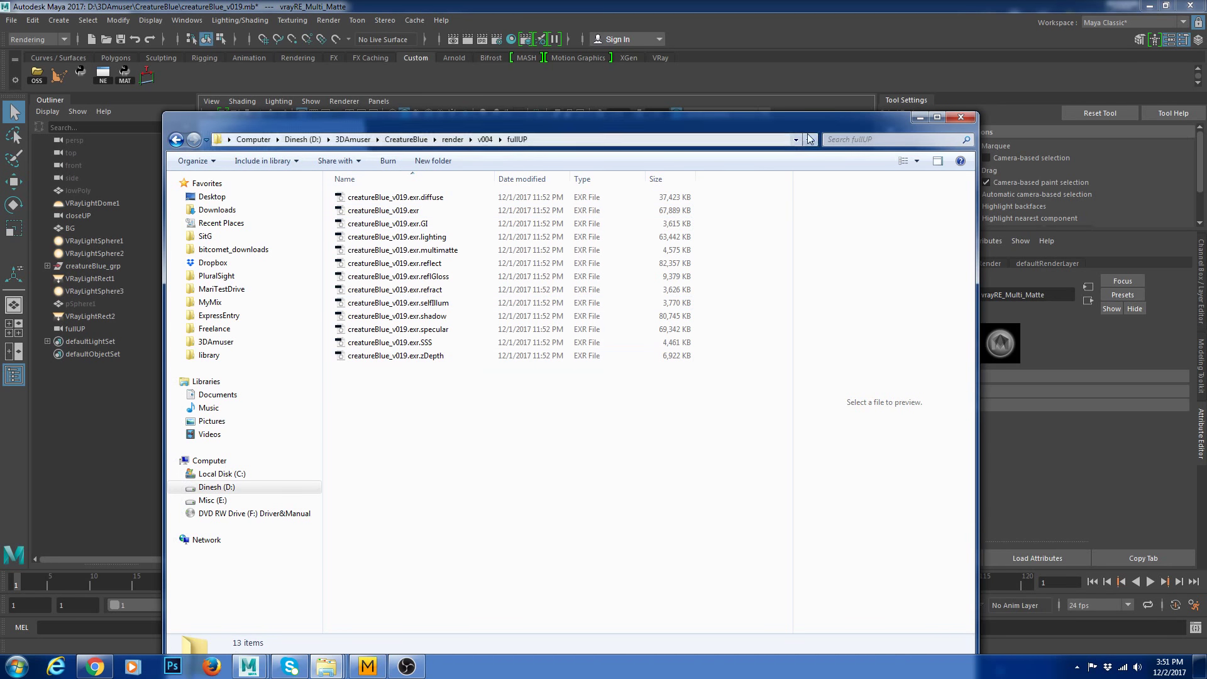
pyautogui.click(920, 117)
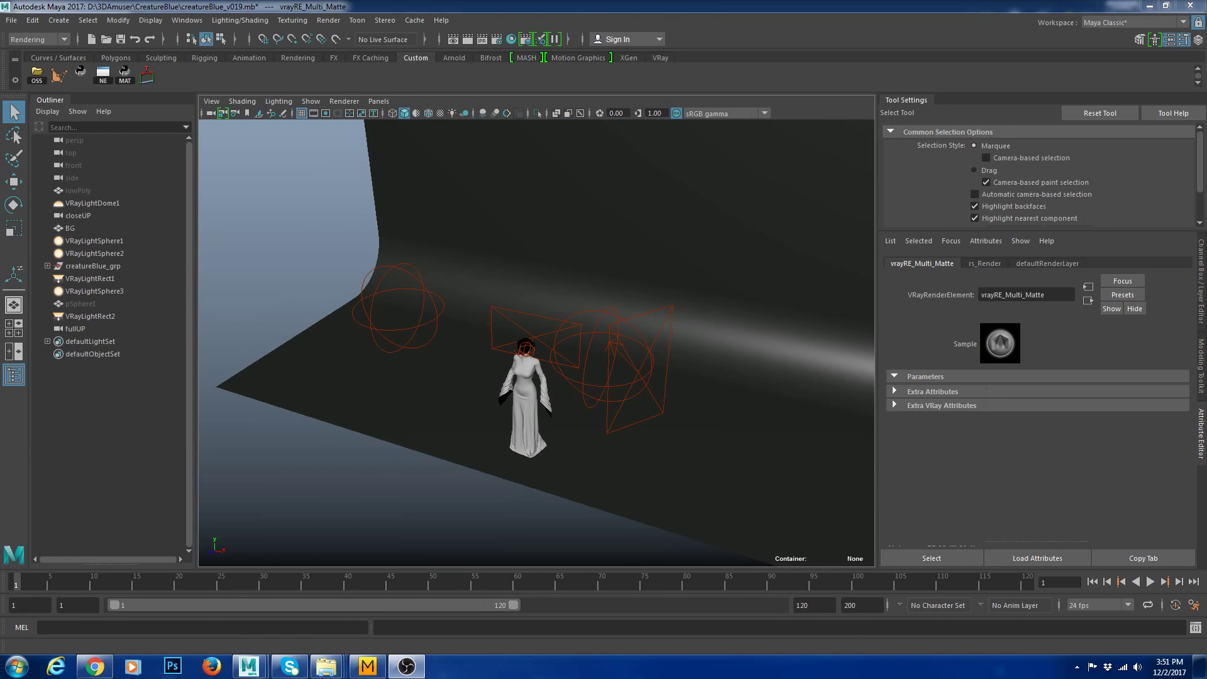
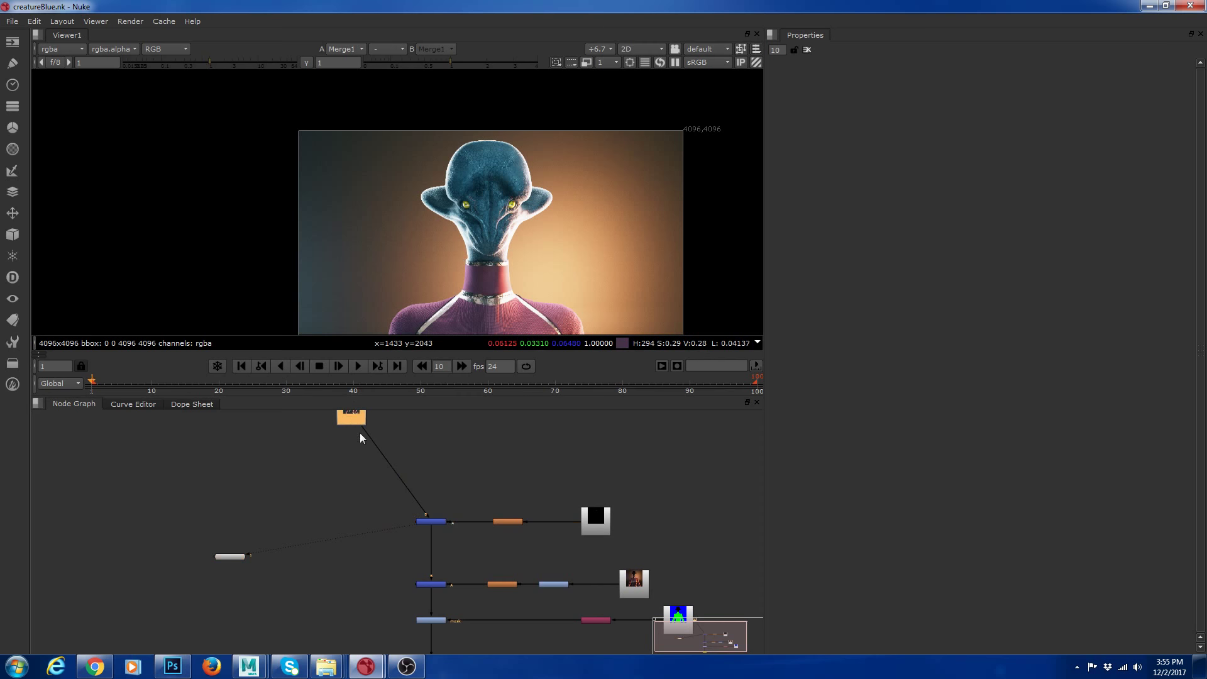
# Compare the Read1 base render with the Merge1 composite in the viewer
pyautogui.press('1')
pyautogui.click(431, 521)
pyautogui.press('1')
pyautogui.click(355, 418)
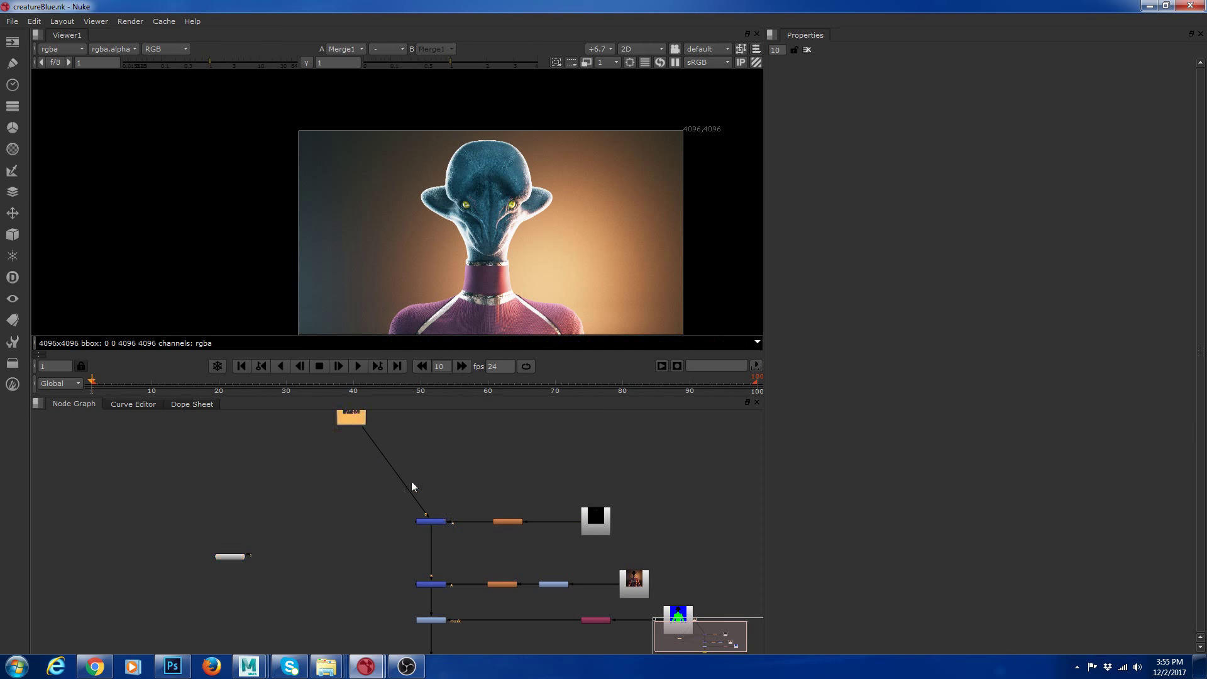
pyautogui.press('1')
pyautogui.click(440, 521)
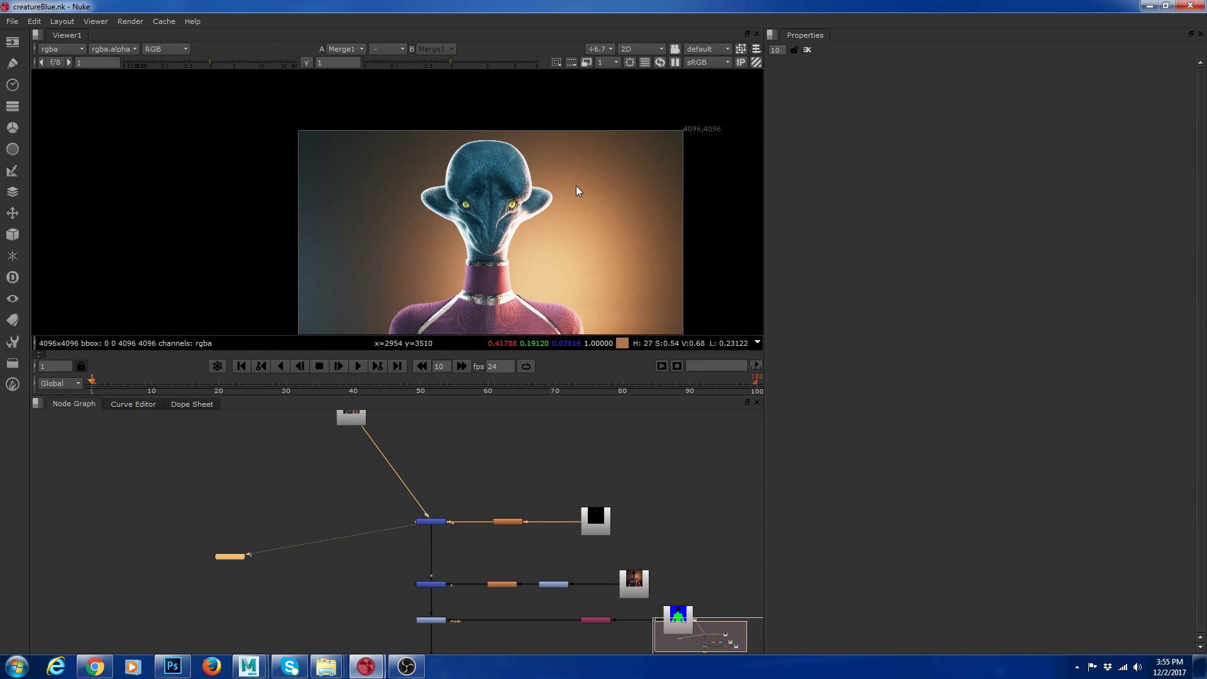
# View Read4's refract pass of the creature's eyes
pyautogui.moveTo(641, 486); pyautogui.dragTo(558, 469, button='middle')
pyautogui.click(519, 507)
pyautogui.press('1')
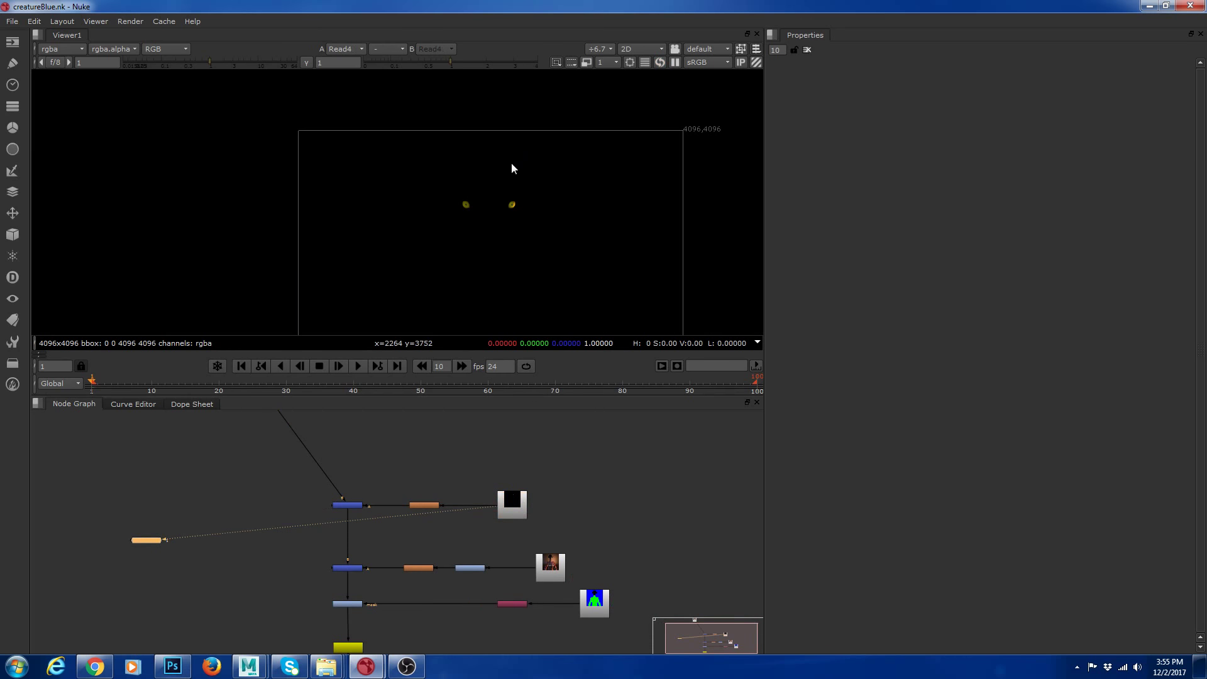
pyautogui.scroll(2, 477, 254)
# View the Glow2 output on the refract pass, open its properties, and examine the glow around the eyes up close
pyautogui.click(421, 506)
pyautogui.press('1')
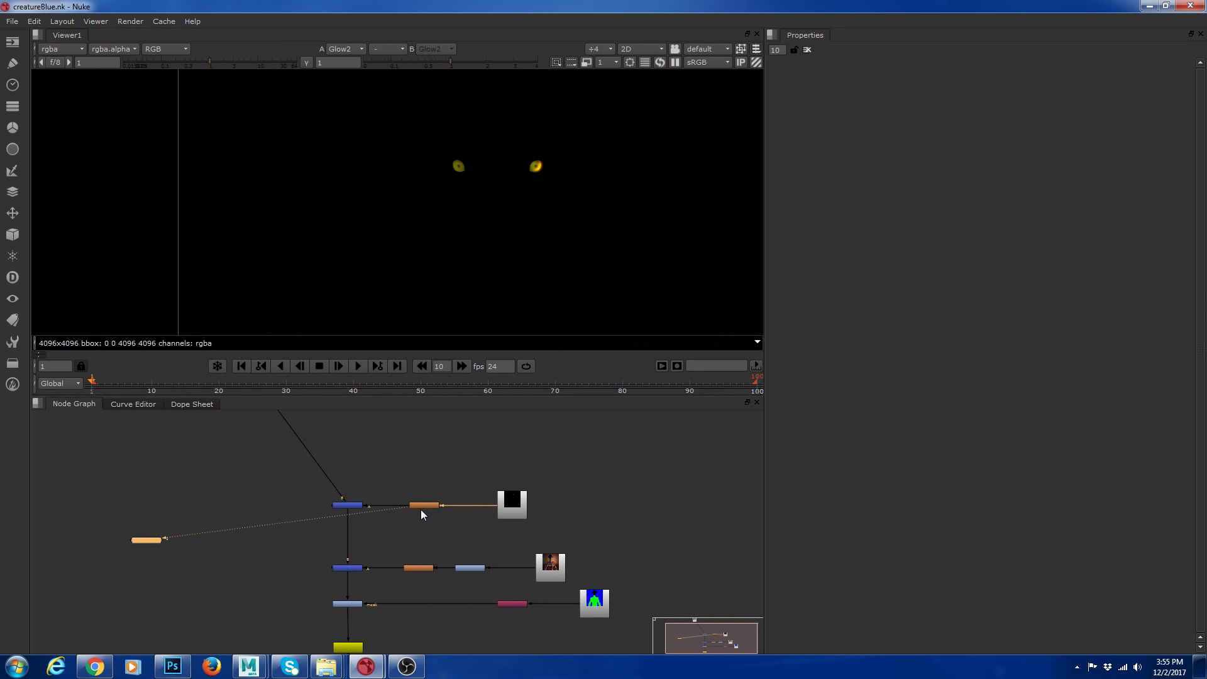
pyautogui.scroll(4, 422, 507)
pyautogui.doubleClick(421, 504)
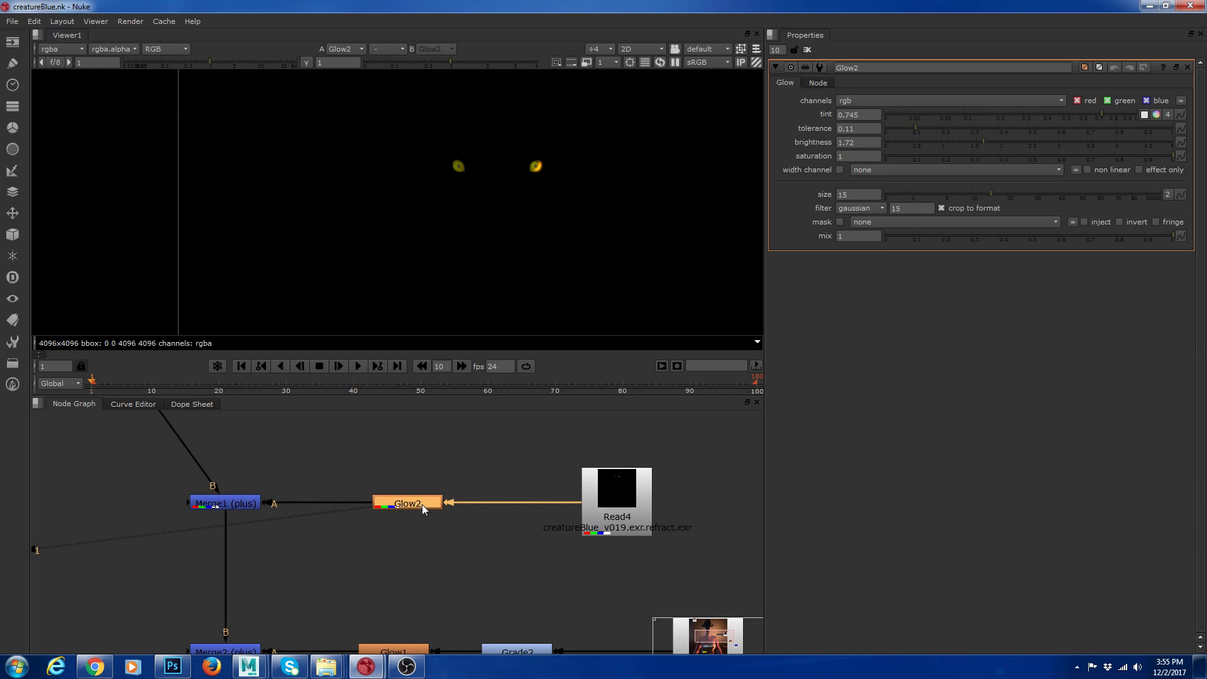
pyautogui.scroll(4, 550, 170)
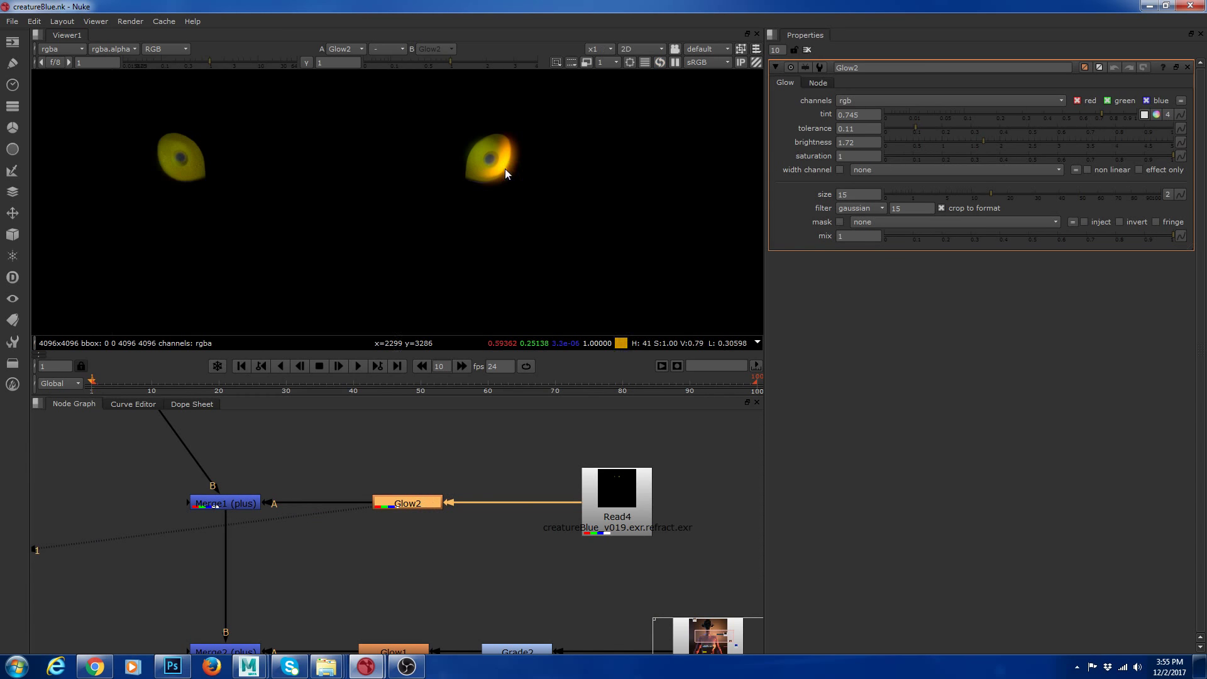
# View the eyes in the Merge1 composite and compare them with the Read1 render
pyautogui.click(239, 504)
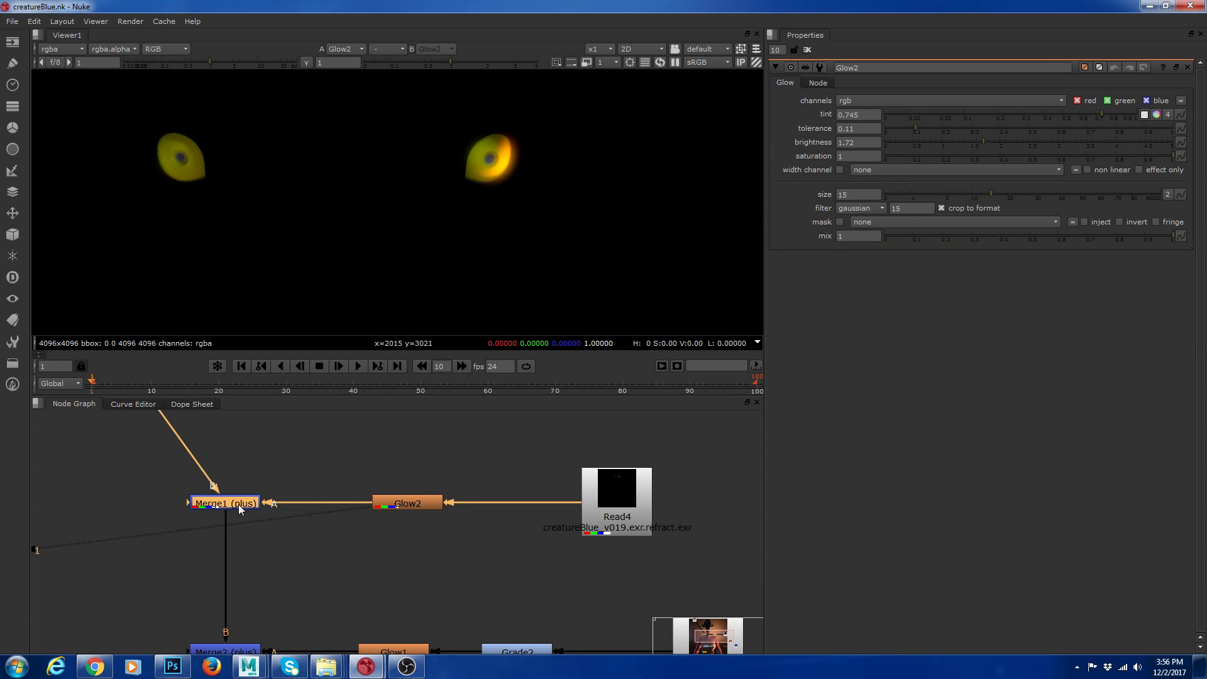
pyautogui.press('1')
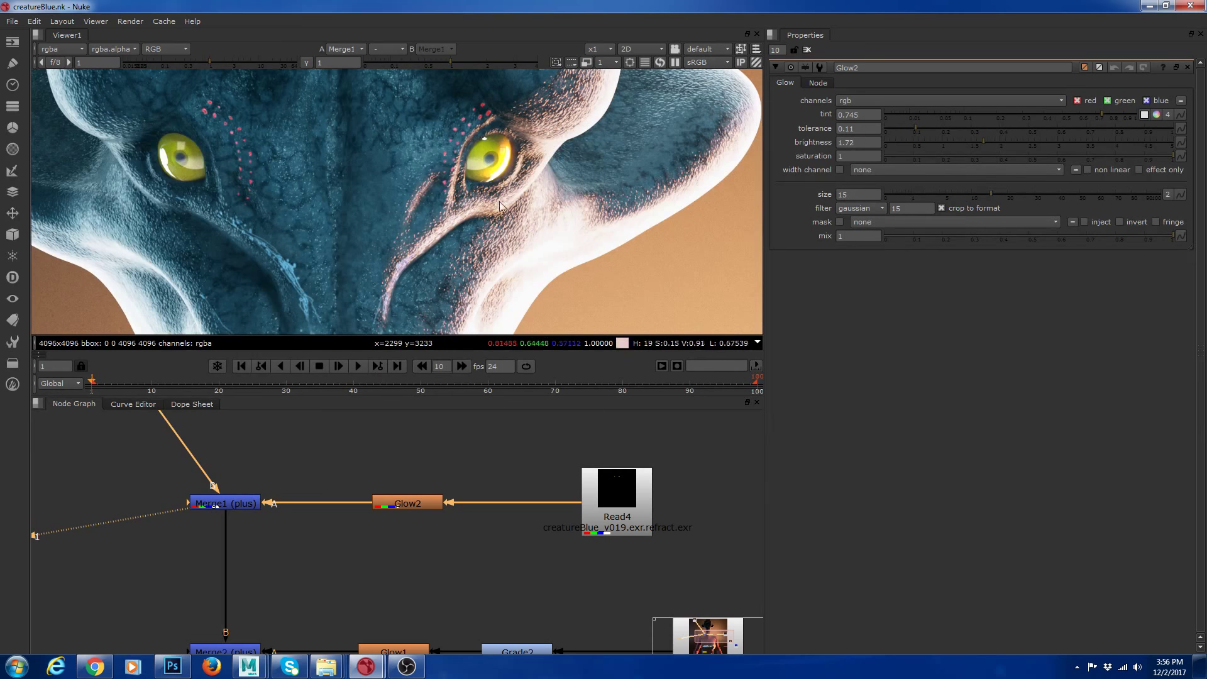
pyautogui.moveTo(249, 459); pyautogui.dragTo(359, 534, button='middle')
pyautogui.scroll(-2, 390, 485)
pyautogui.click(245, 458)
pyautogui.press('1')
pyautogui.click(368, 611)
pyautogui.press('1')
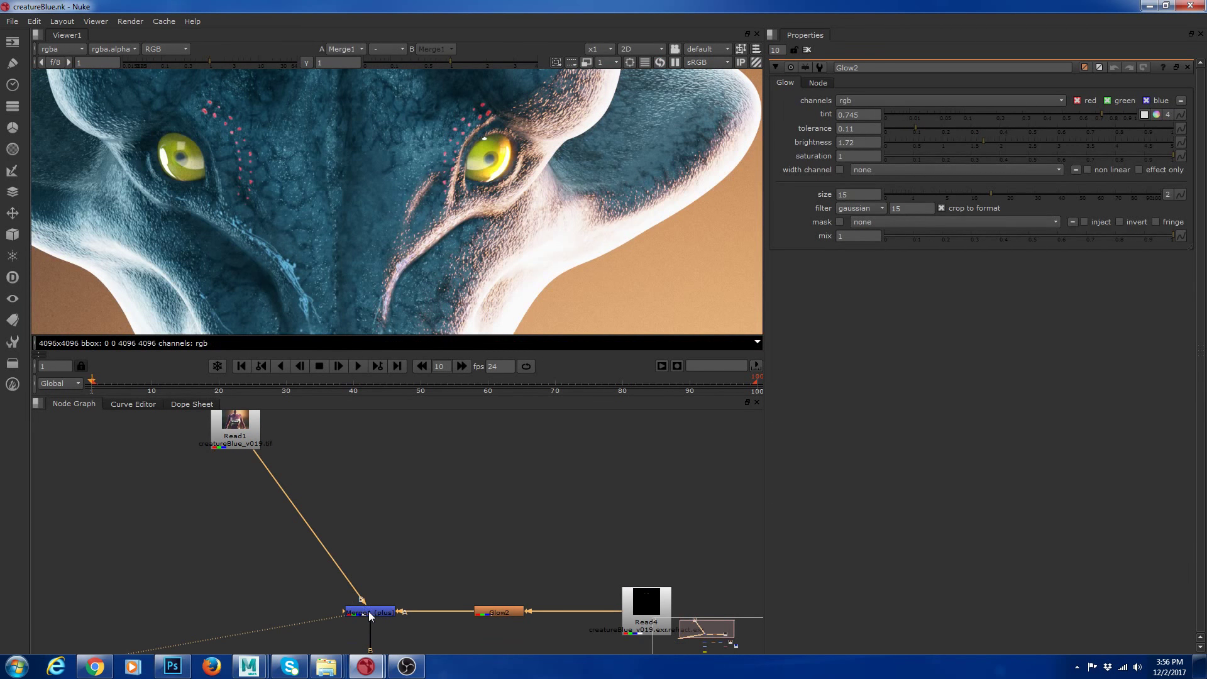
# View the Merge2 composite in the viewer
pyautogui.scroll(-2, 430, 490)
pyautogui.scroll(-5, 428, 171)
pyautogui.moveTo(466, 564); pyautogui.dragTo(417, 516, button='middle')
pyautogui.click(381, 521)
pyautogui.press('1')
pyautogui.scroll(3, 418, 208)
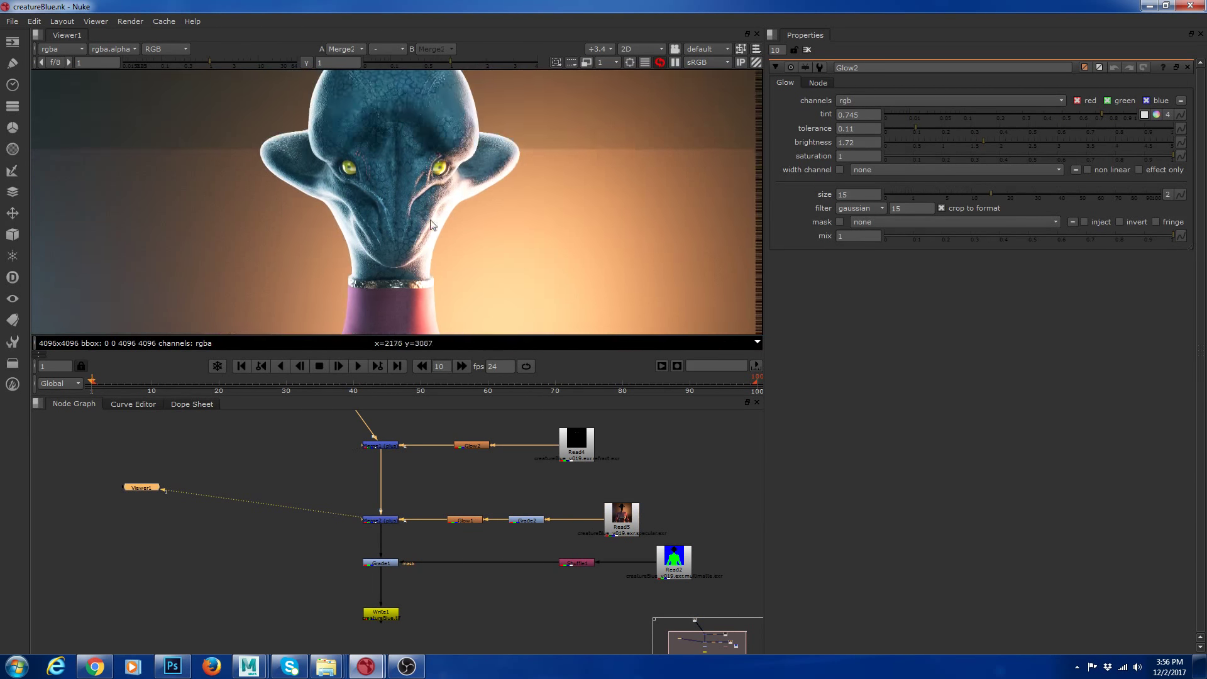
# View Read5's specular pass on the creature's head and suit
pyautogui.click(633, 527)
pyautogui.press('1')
pyautogui.scroll(-5, 490, 238)
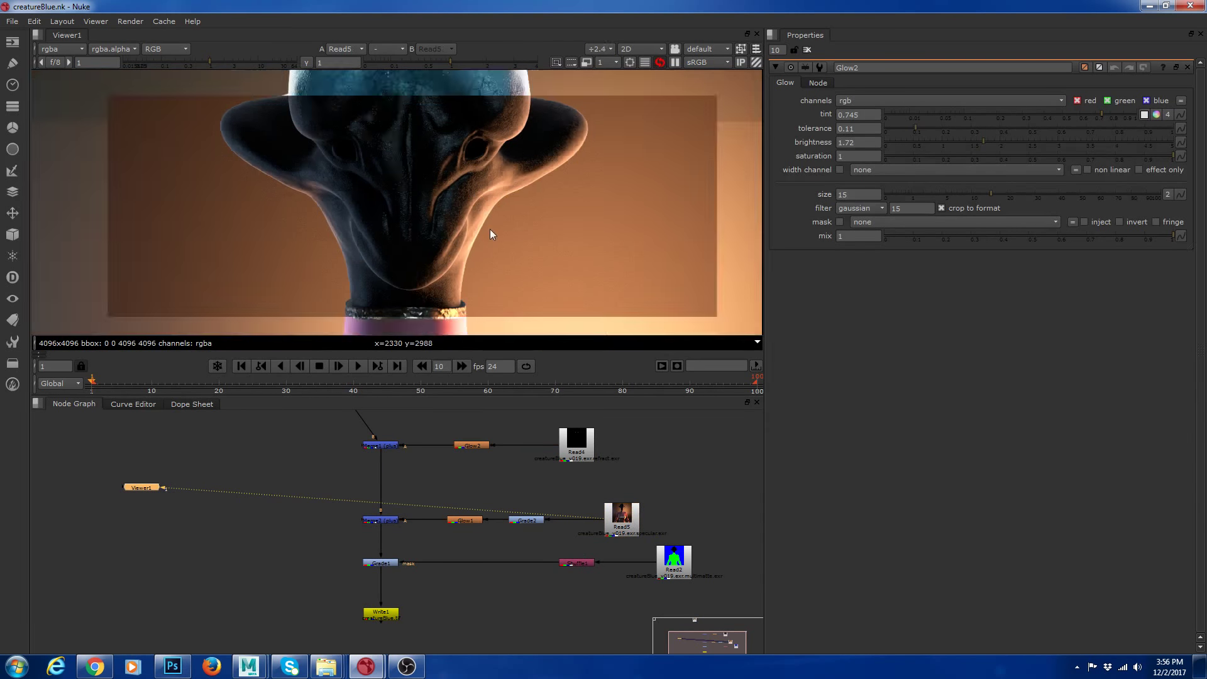
pyautogui.scroll(2, 658, 535)
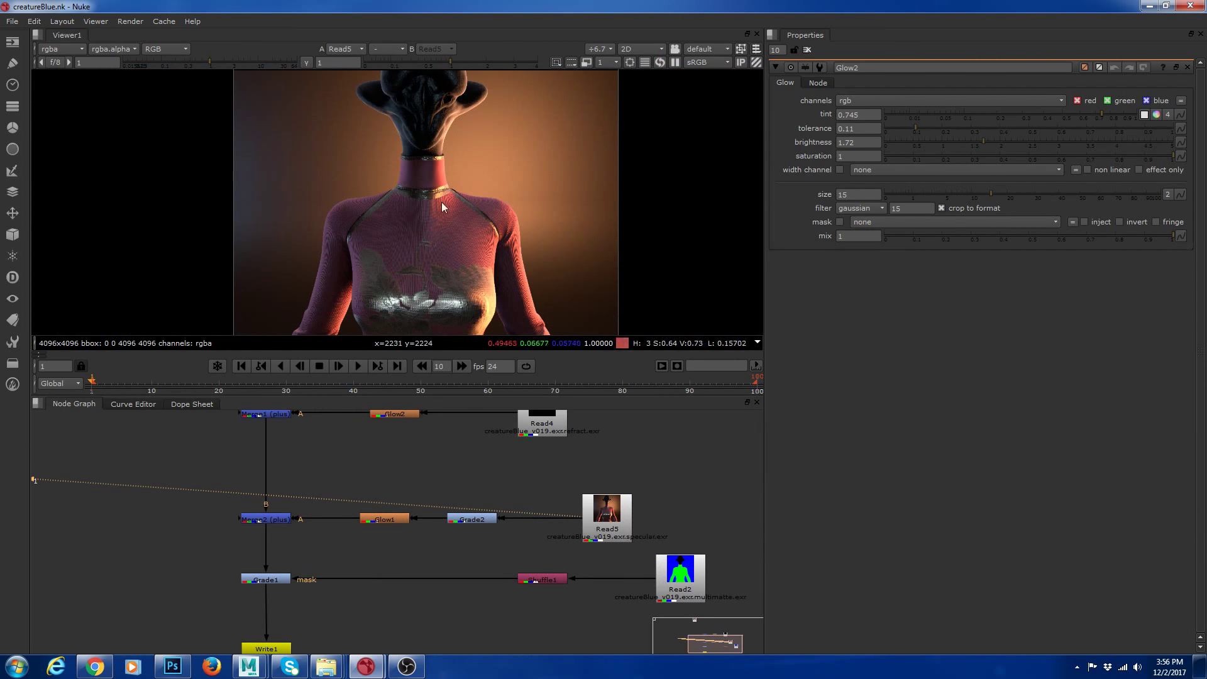
# View the specular pass through Grade2 and Glow1, and toggle Glow1 off and on
pyautogui.click(477, 519)
pyautogui.press('1')
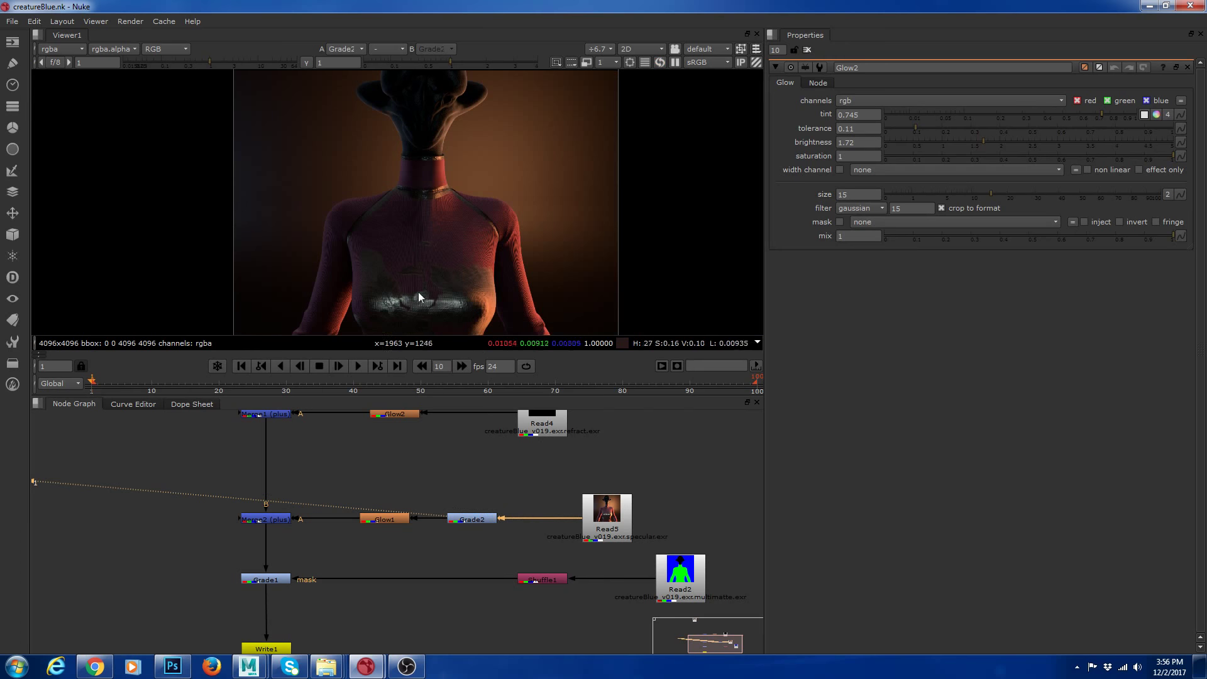
pyautogui.scroll(2, 418, 292)
pyautogui.click(385, 520)
pyautogui.press('1')
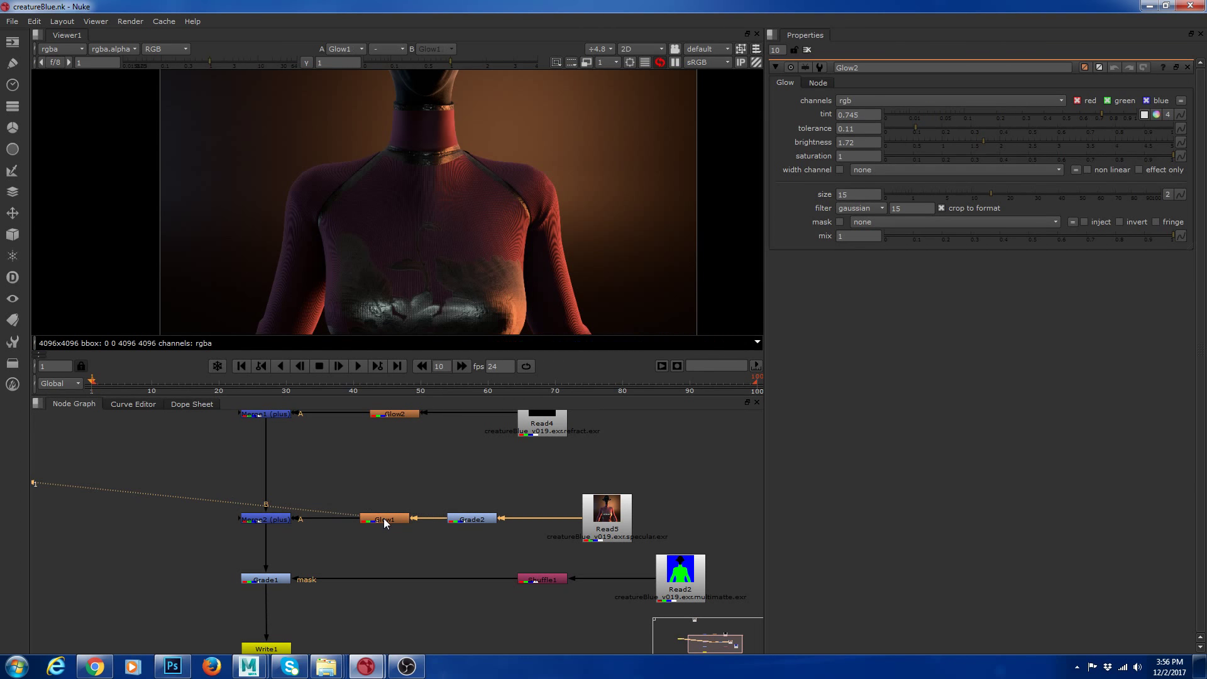
pyautogui.press('d')
pyautogui.press('d')
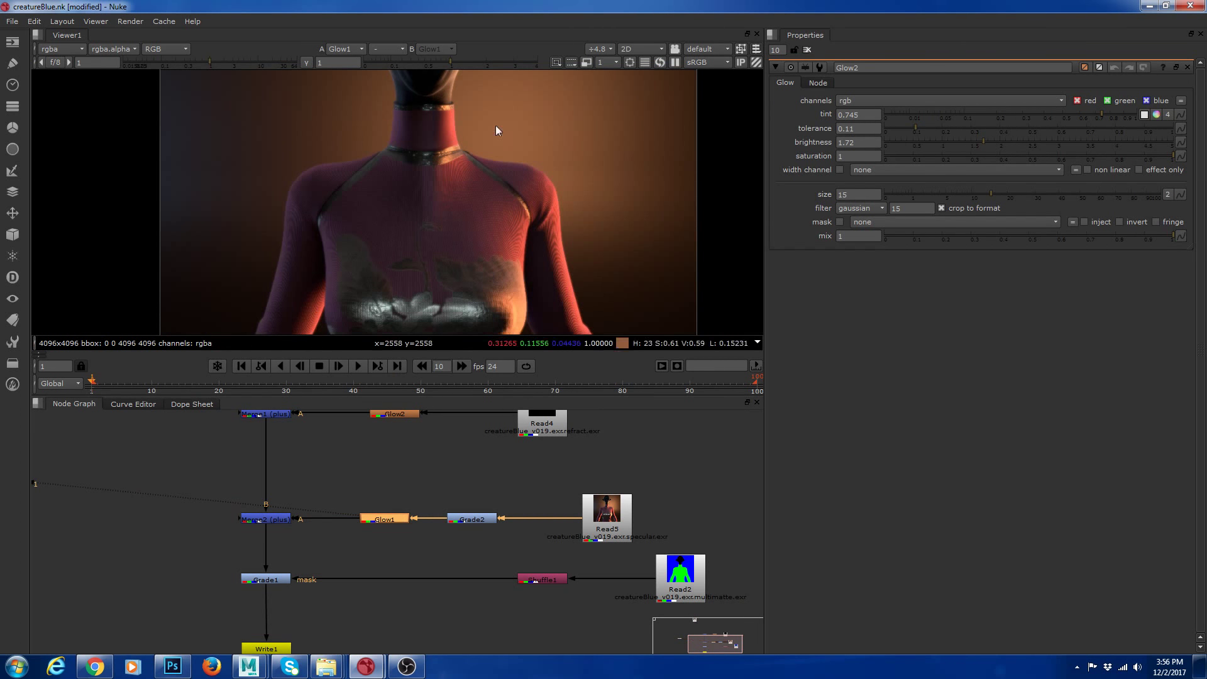
# Compare Read5's raw specular pass with the Glow1 output around the suit's collar
pyautogui.scroll(5, 471, 128)
pyautogui.click(480, 519)
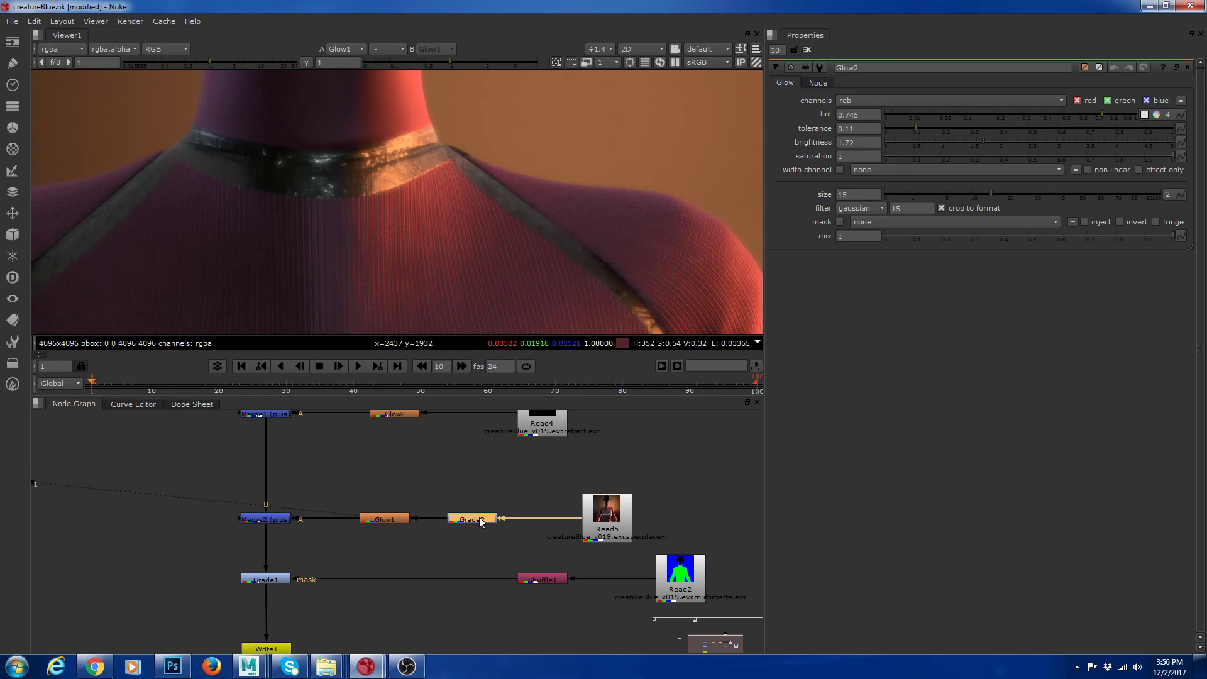
pyautogui.click(611, 519)
pyautogui.press('1')
pyautogui.click(389, 521)
pyautogui.press('1')
pyautogui.click(621, 532)
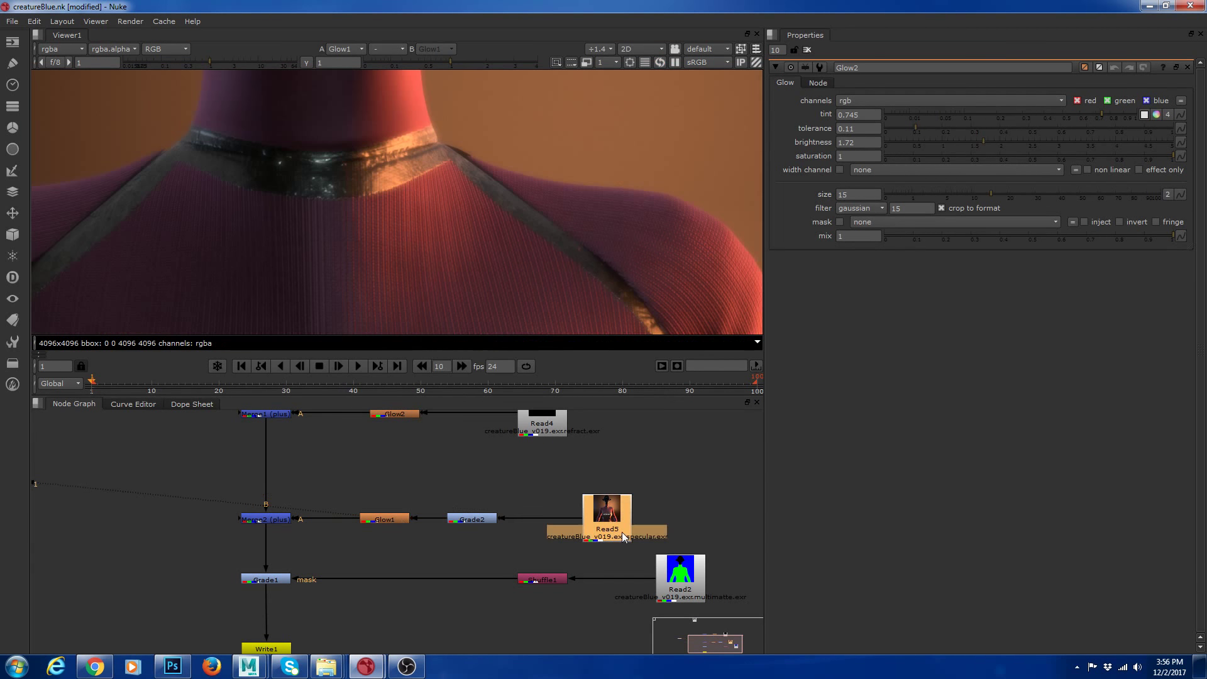
pyautogui.press('1')
pyautogui.click(477, 535)
pyautogui.click(390, 520)
pyautogui.press('1')
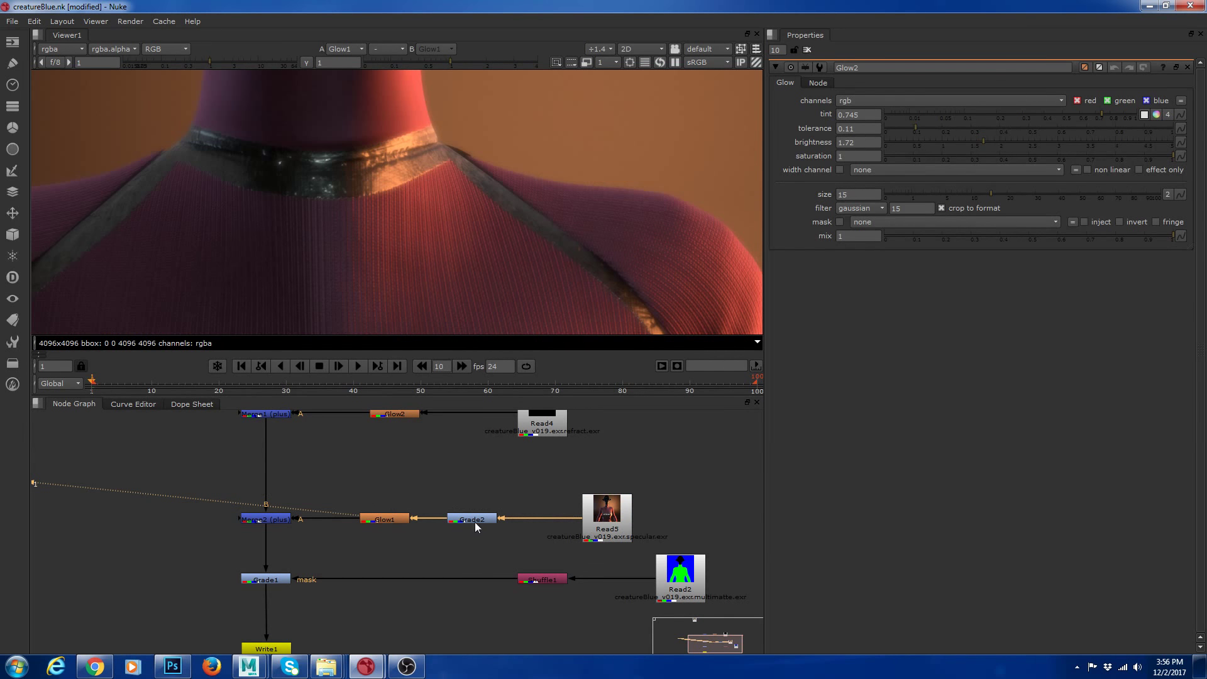
# Compare the Grade2 and Glow1 outputs, and view the Merge2 composite around the collar
pyautogui.click(474, 521)
pyautogui.press('1')
pyautogui.click(402, 521)
pyautogui.press('1')
pyautogui.click(488, 521)
pyautogui.click(394, 519)
pyautogui.click(286, 518)
pyautogui.press('1')
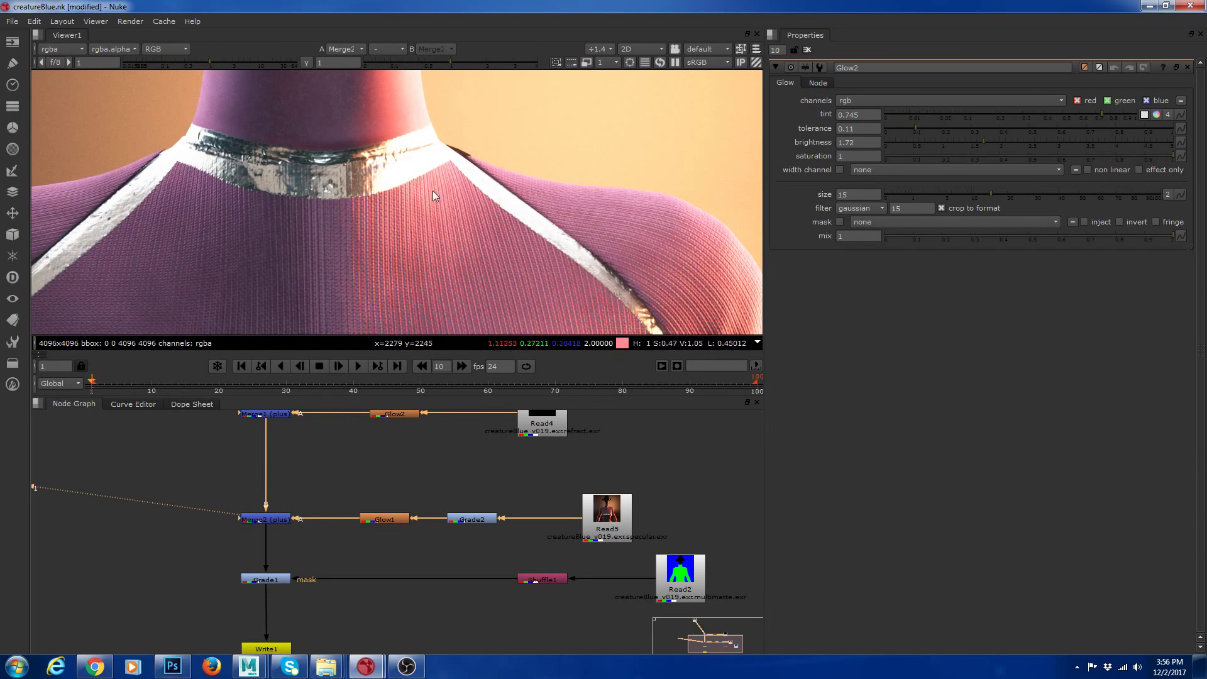
# Compare the Merge1 and Merge2 composites to examine the specular pass's contribution
pyautogui.moveTo(353, 476); pyautogui.dragTo(416, 505, button='middle')
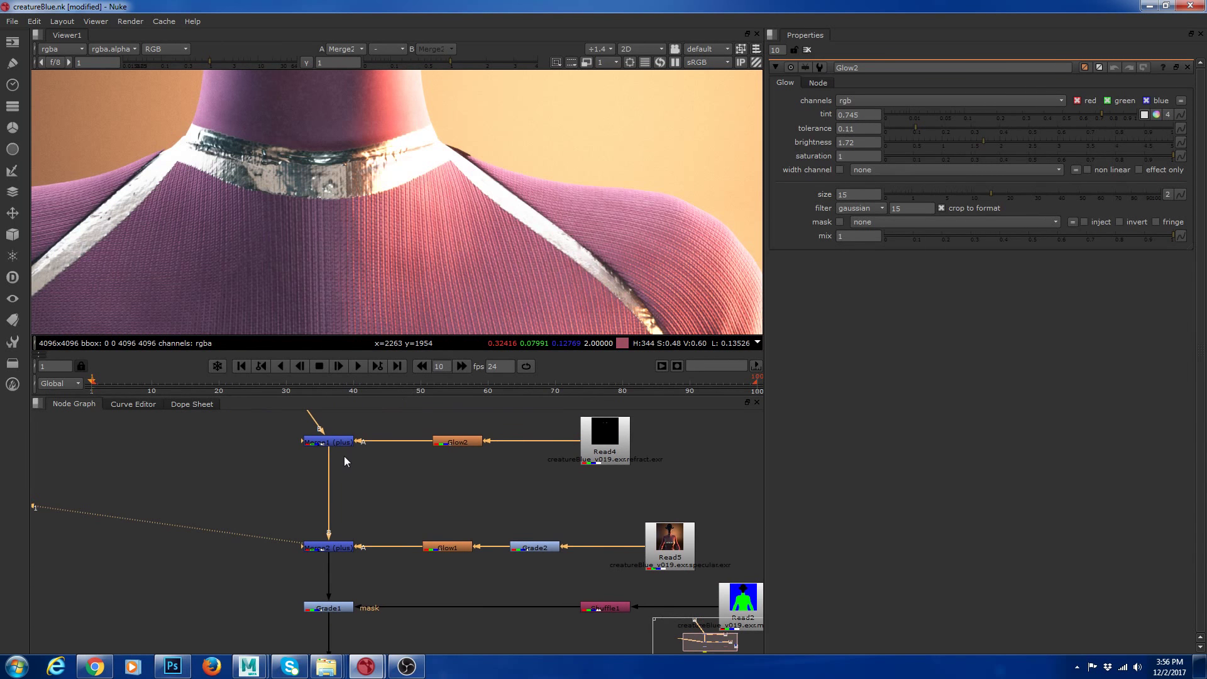
pyautogui.click(338, 444)
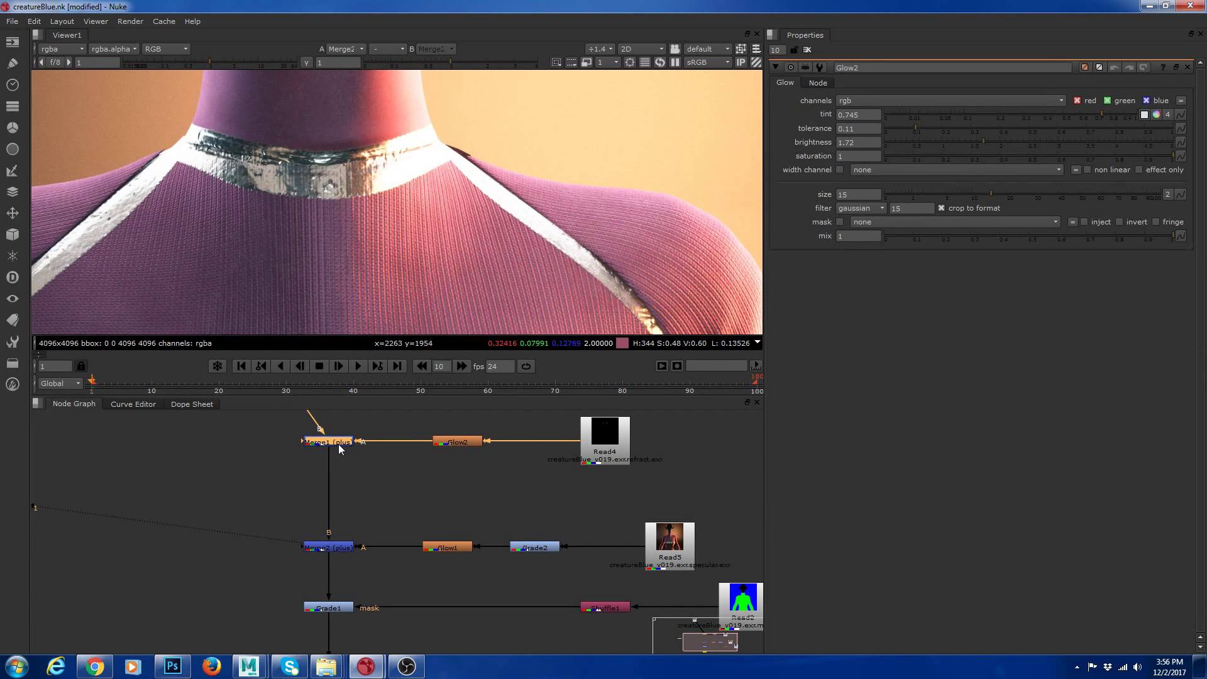
pyautogui.press('1')
pyautogui.click(366, 578)
pyautogui.click(341, 545)
pyautogui.press('1')
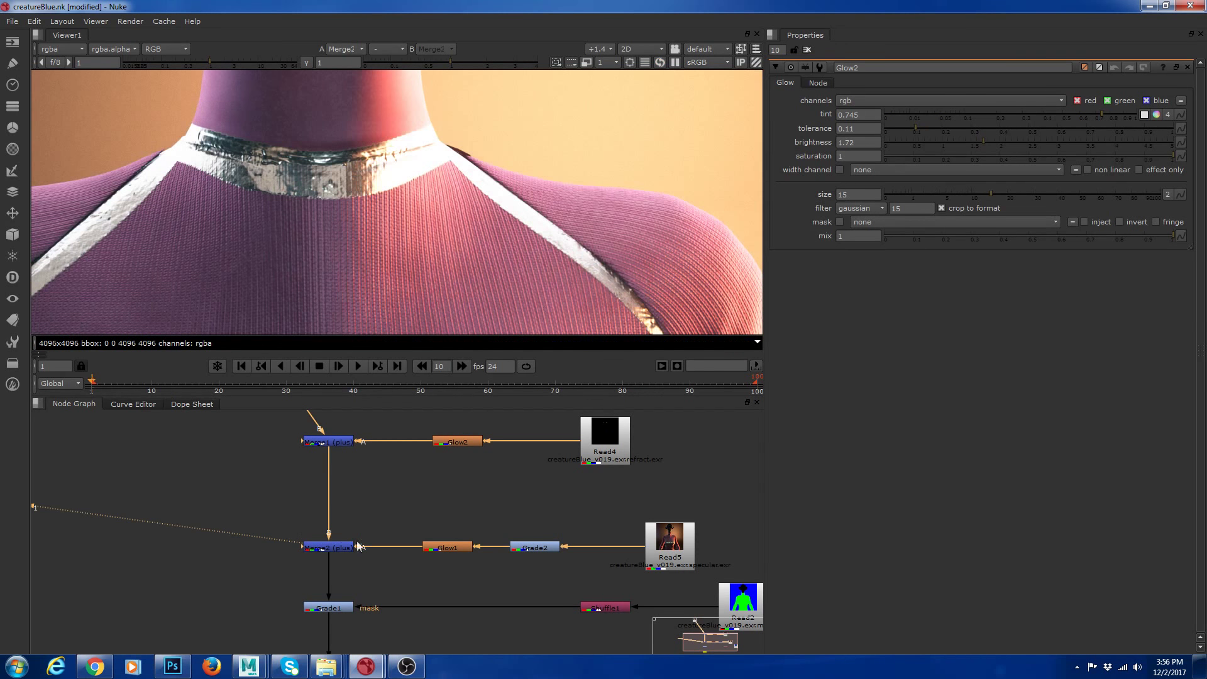
# View Read2's multimatte pass and the background mask produced by the Shuffle node
pyautogui.moveTo(385, 490); pyautogui.dragTo(390, 393, button='middle')
pyautogui.moveTo(487, 554); pyautogui.dragTo(361, 539, button='middle')
pyautogui.click(621, 493)
pyautogui.press('1')
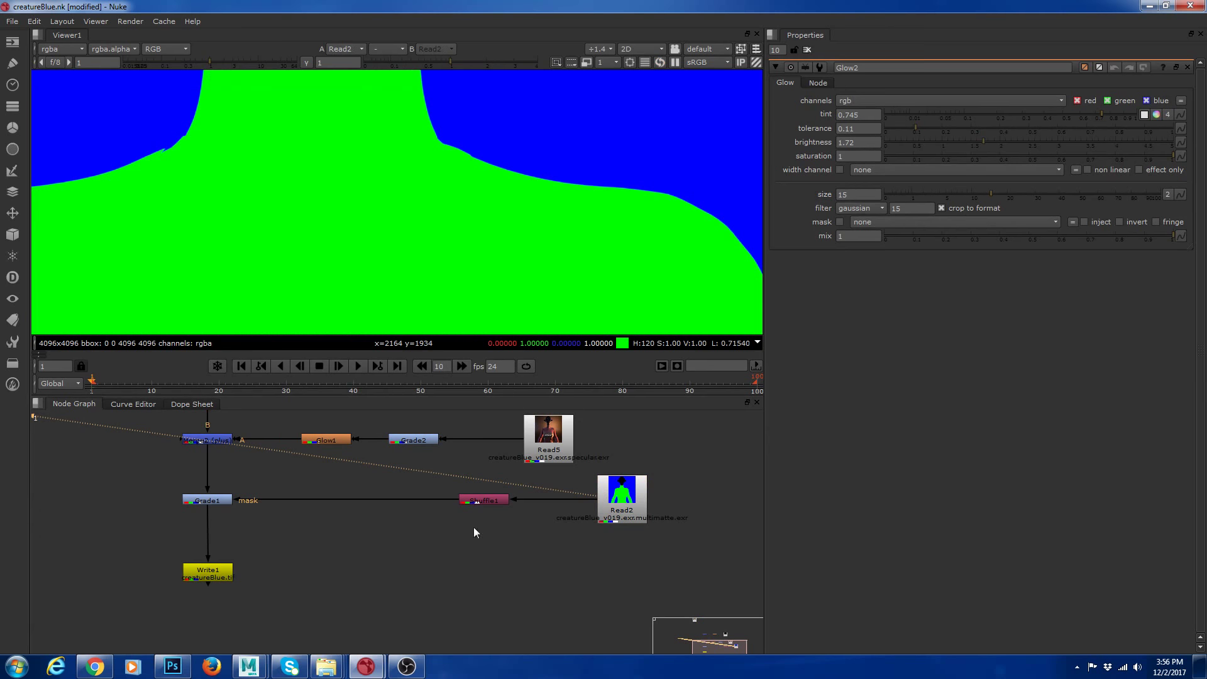
pyautogui.click(483, 499)
pyautogui.press('1')
pyautogui.scroll(-3, 508, 197)
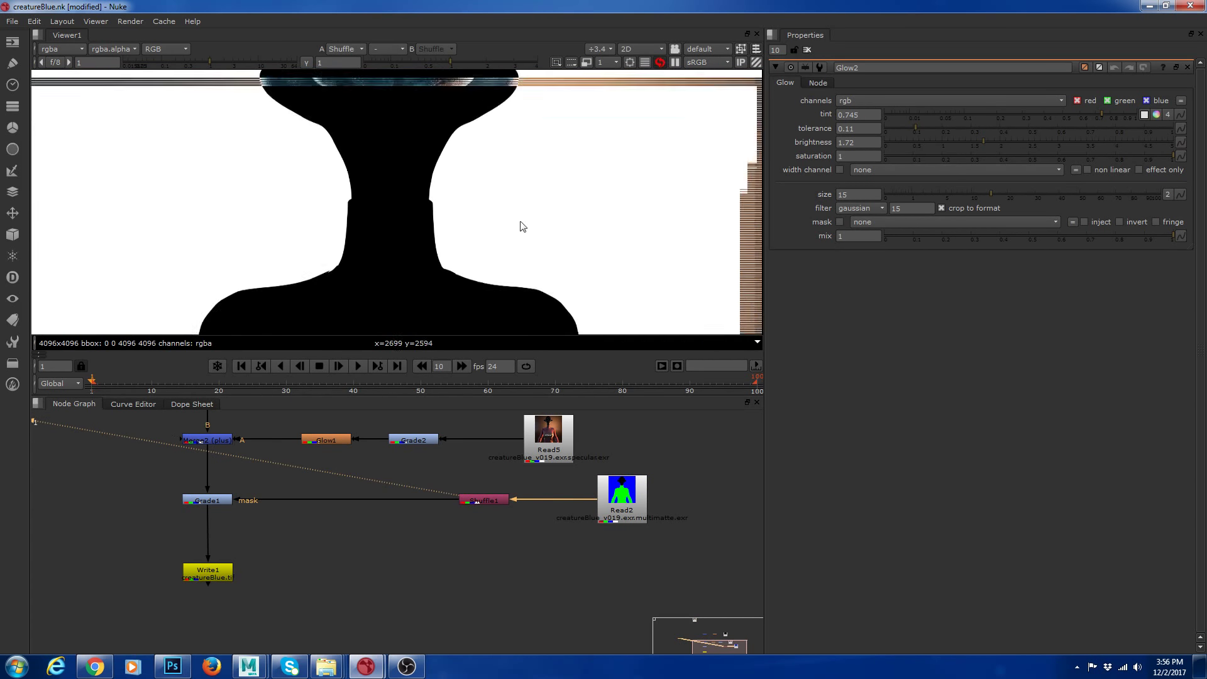
# View the Grade1 background grade and compare it with the ungraded Merge2 composite
pyautogui.click(207, 500)
pyautogui.press('1')
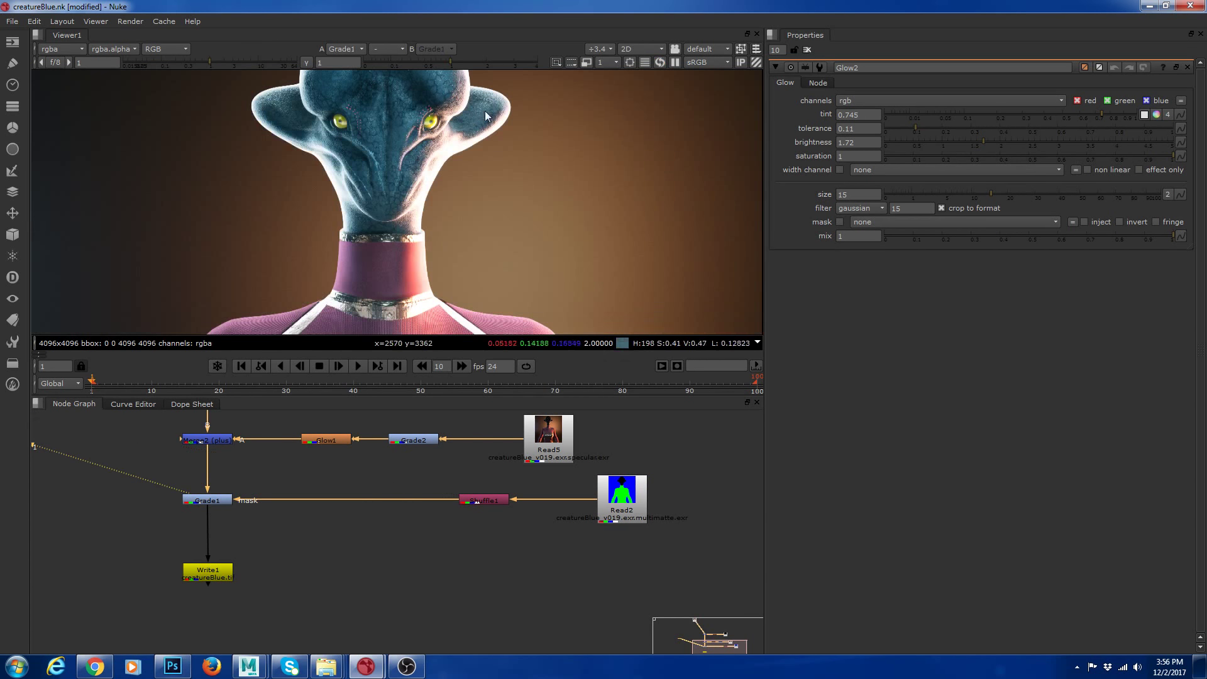
pyautogui.moveTo(242, 449); pyautogui.dragTo(315, 451, button='middle')
pyautogui.click(284, 442)
pyautogui.press('1')
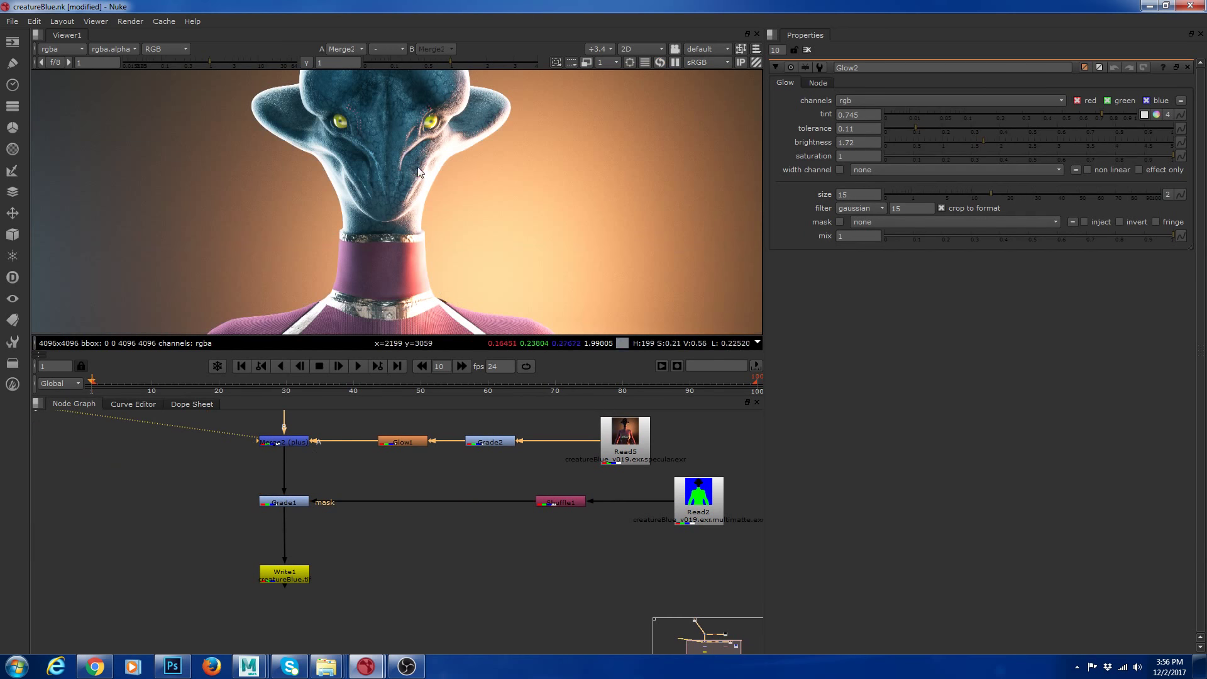
pyautogui.scroll(-4, 498, 294)
pyautogui.moveTo(558, 292); pyautogui.dragTo(488, 178, button='middle')
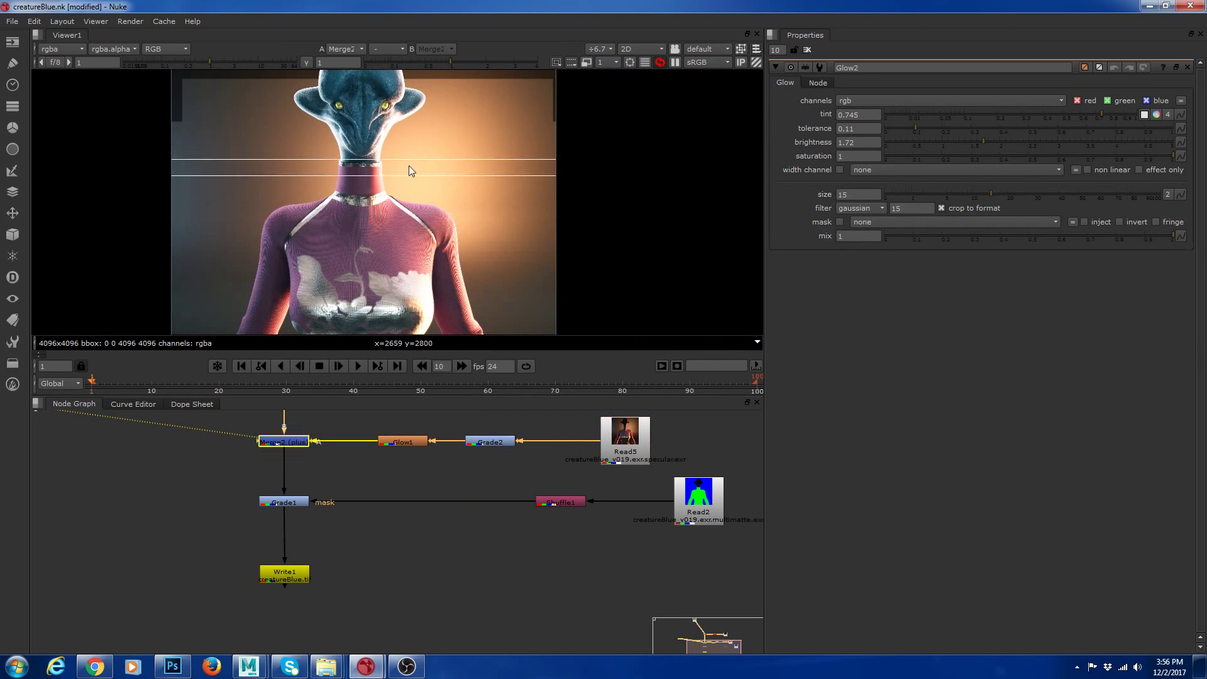
pyautogui.scroll(1, 420, 160)
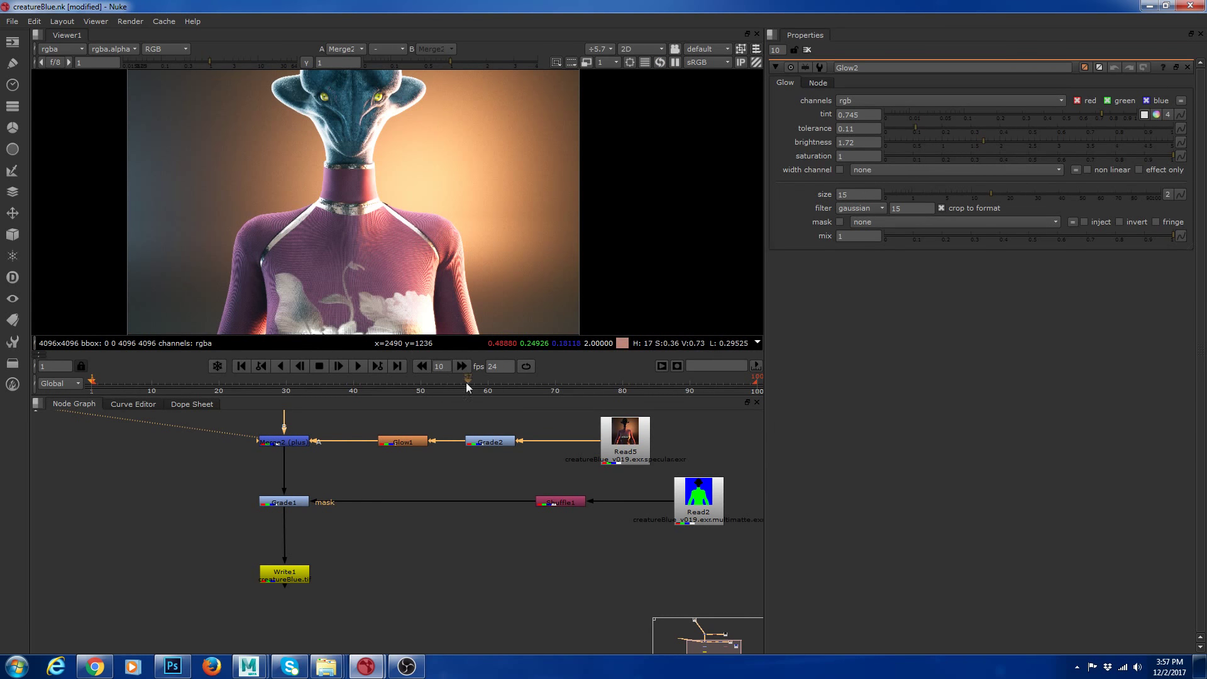
# View the Grade1 output with the whole figure framed in the viewer
pyautogui.click(286, 503)
pyautogui.press('1')
pyautogui.scroll(-6, 431, 216)
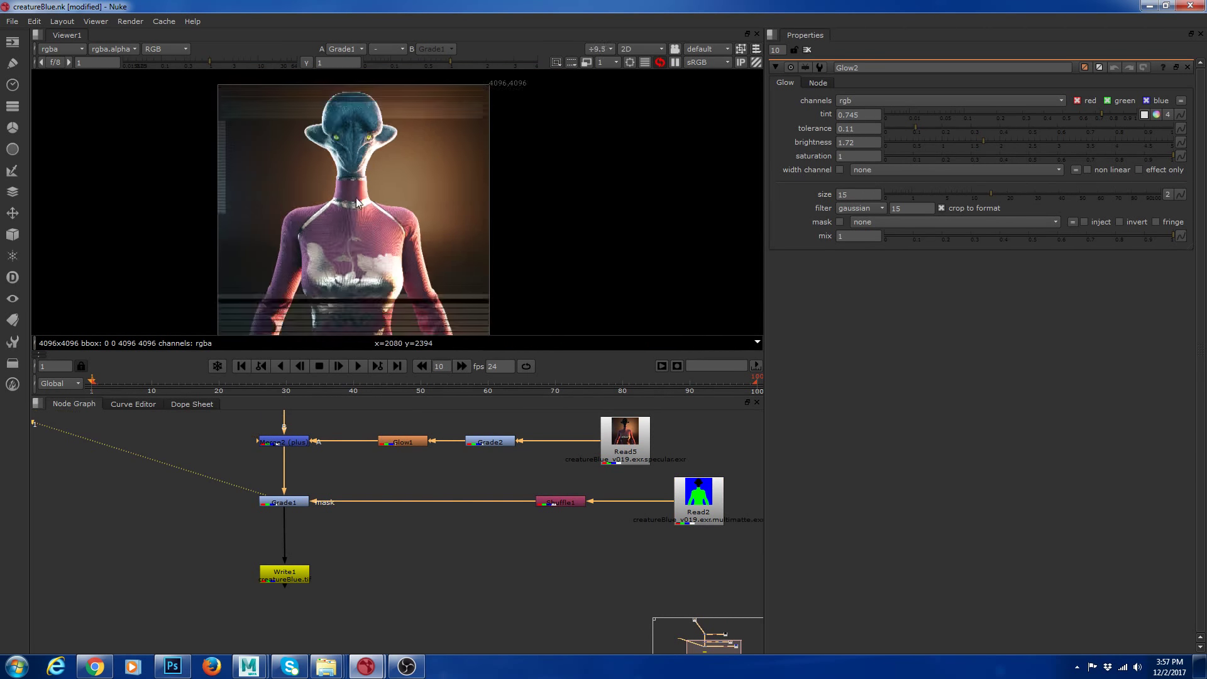
pyautogui.scroll(3, 400, 145)
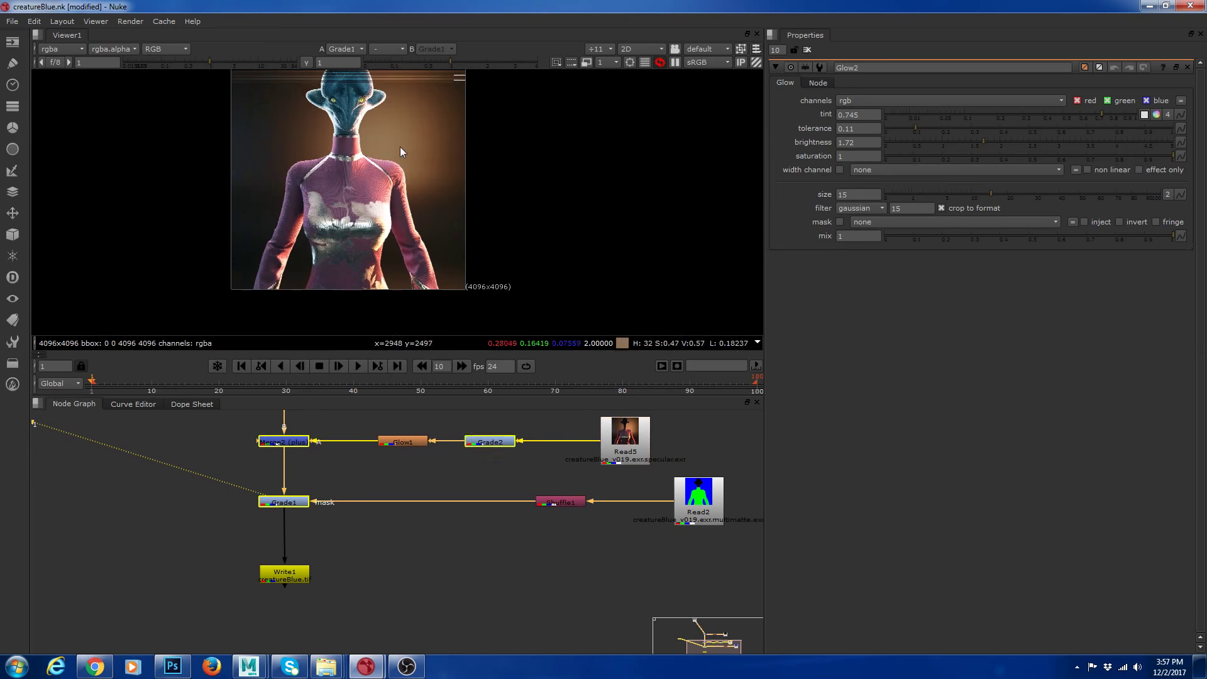
pyautogui.scroll(1, 473, 233)
# Alternate the viewer between Merge2 and Grade1 to examine the background grade over the full frame
pyautogui.click(283, 441)
pyautogui.press('1')
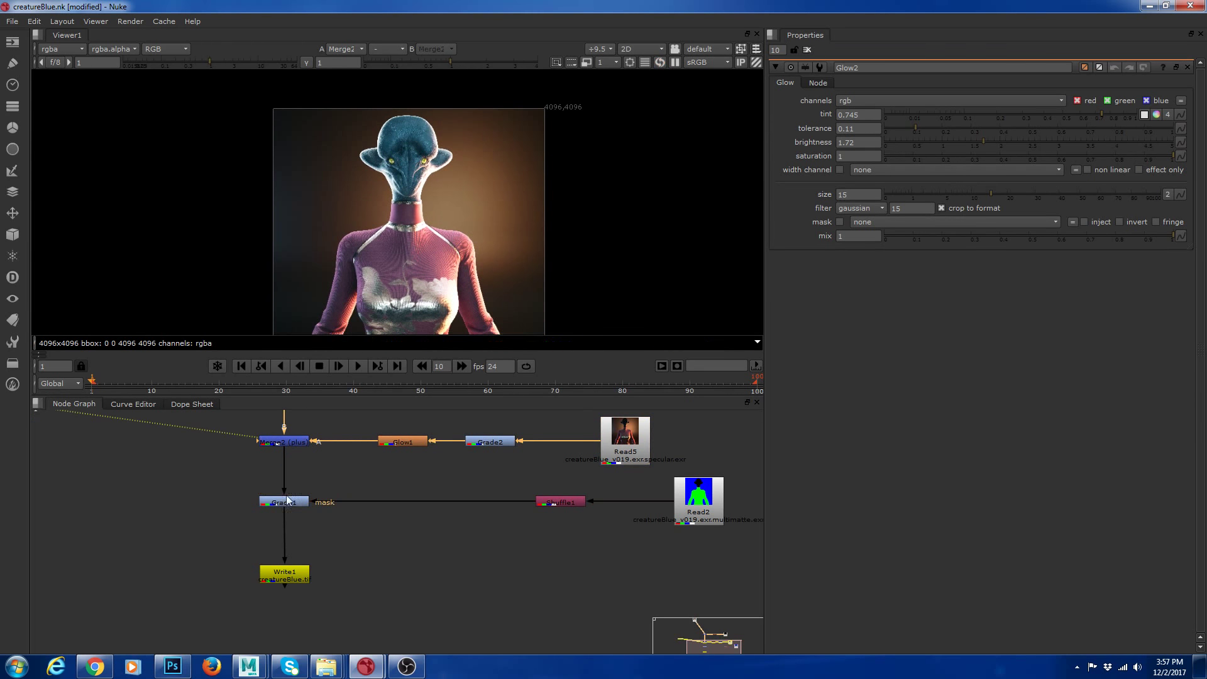
pyautogui.click(287, 502)
pyautogui.press('1')
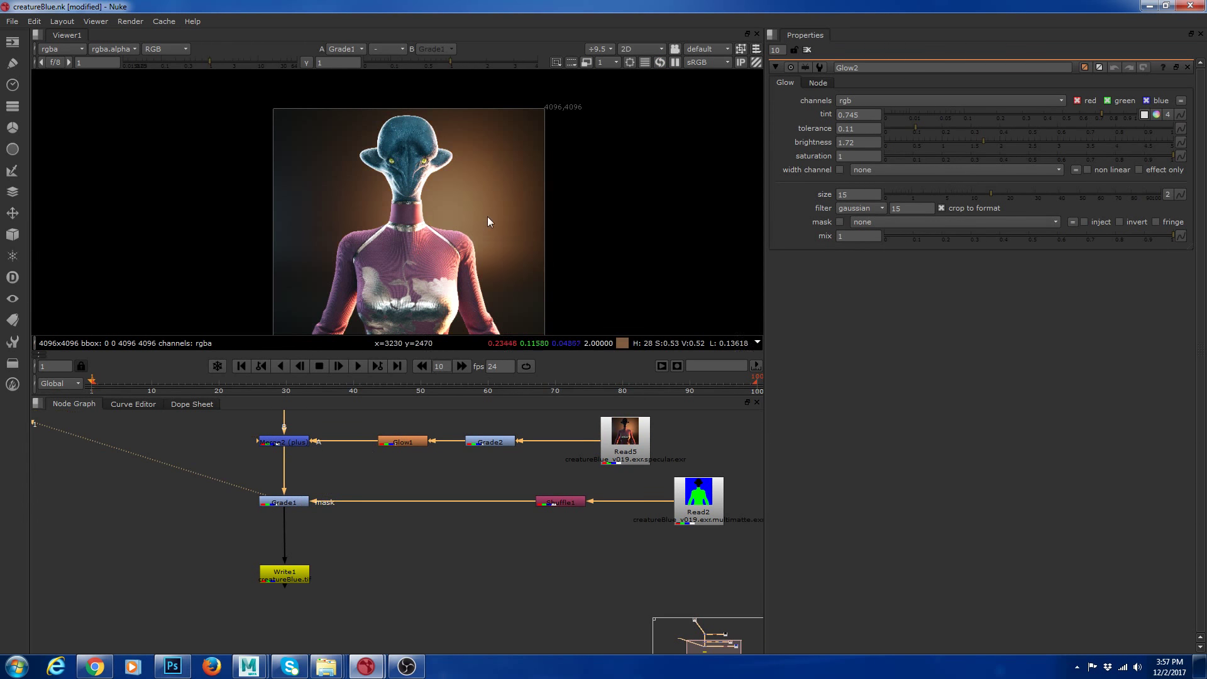
pyautogui.click(290, 443)
pyautogui.press('1')
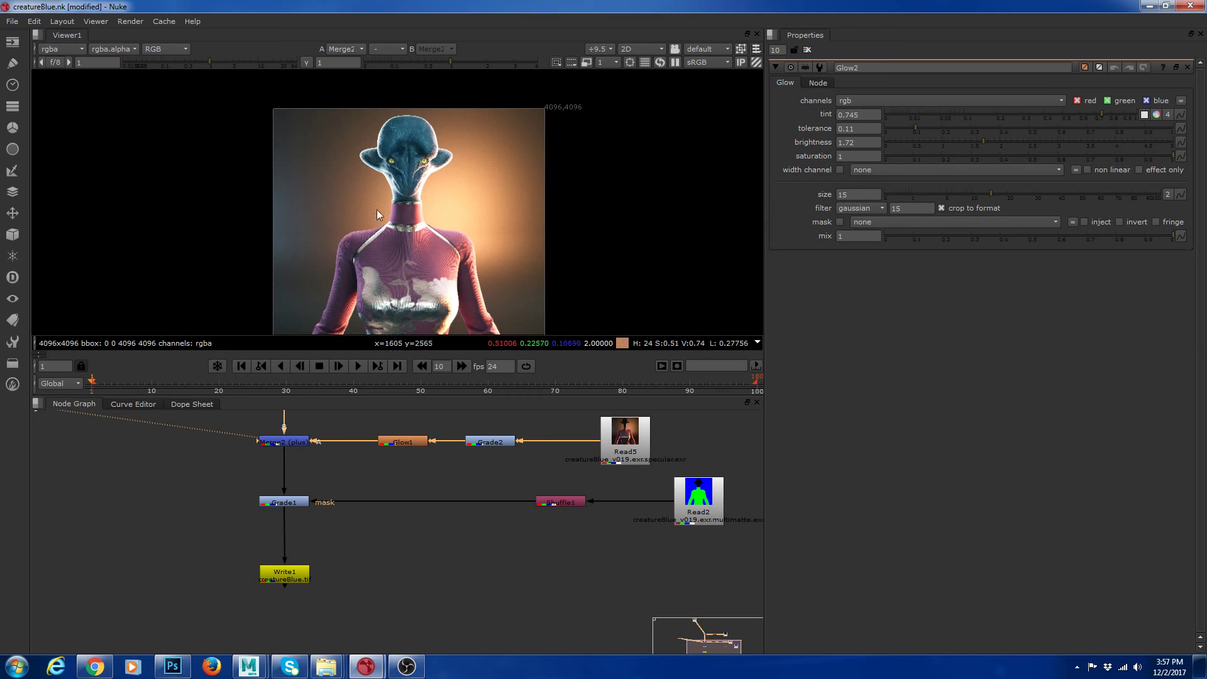
pyautogui.press('Down')
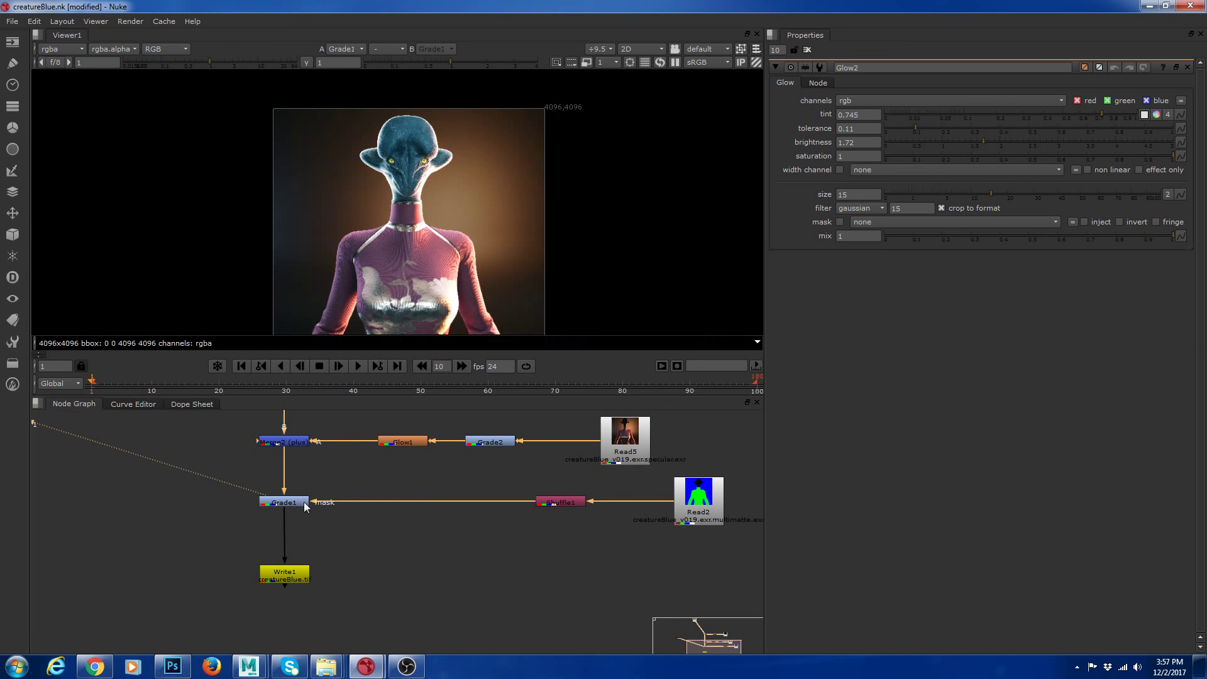
# View the final composite at the Write1 node with the full frame visible
pyautogui.scroll(-3, 391, 272)
pyautogui.click(289, 573)
pyautogui.press('1')
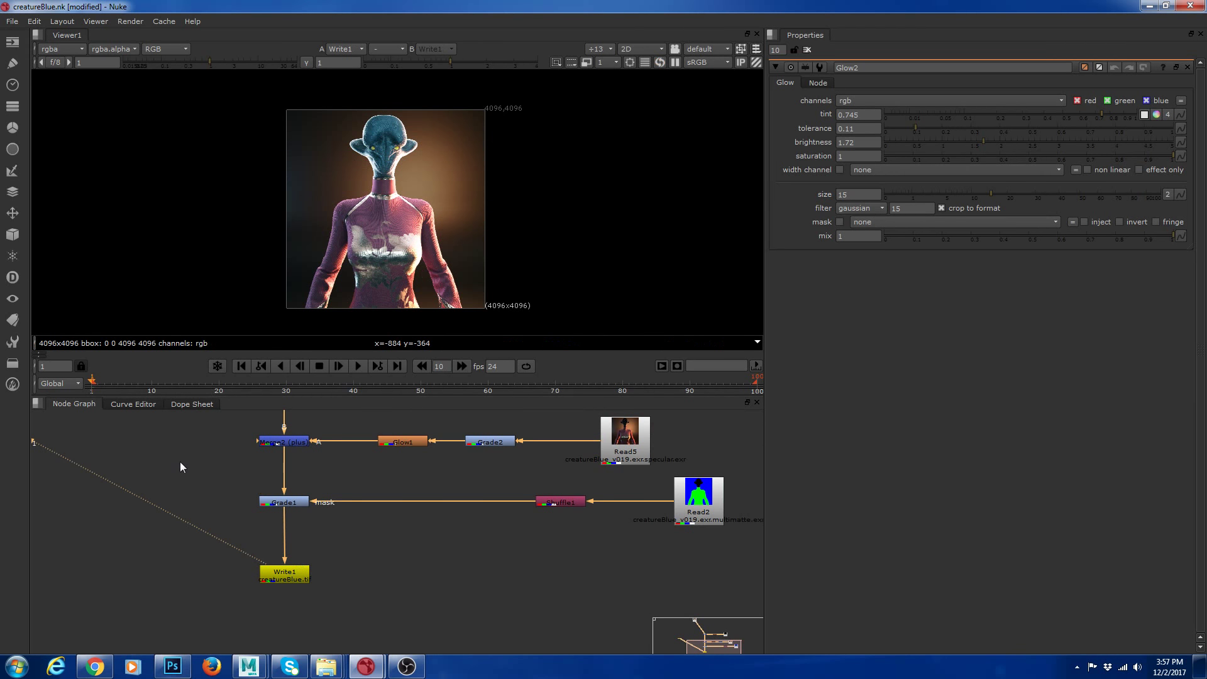
# Move the Viewer1 node to just below Write1 and open the Write1 node's output settings
pyautogui.scroll(-2, 180, 468)
pyautogui.moveTo(180, 468); pyautogui.dragTo(274, 468, button='middle')
pyautogui.moveTo(118, 422); pyautogui.dragTo(337, 588)
pyautogui.scroll(3, 395, 514)
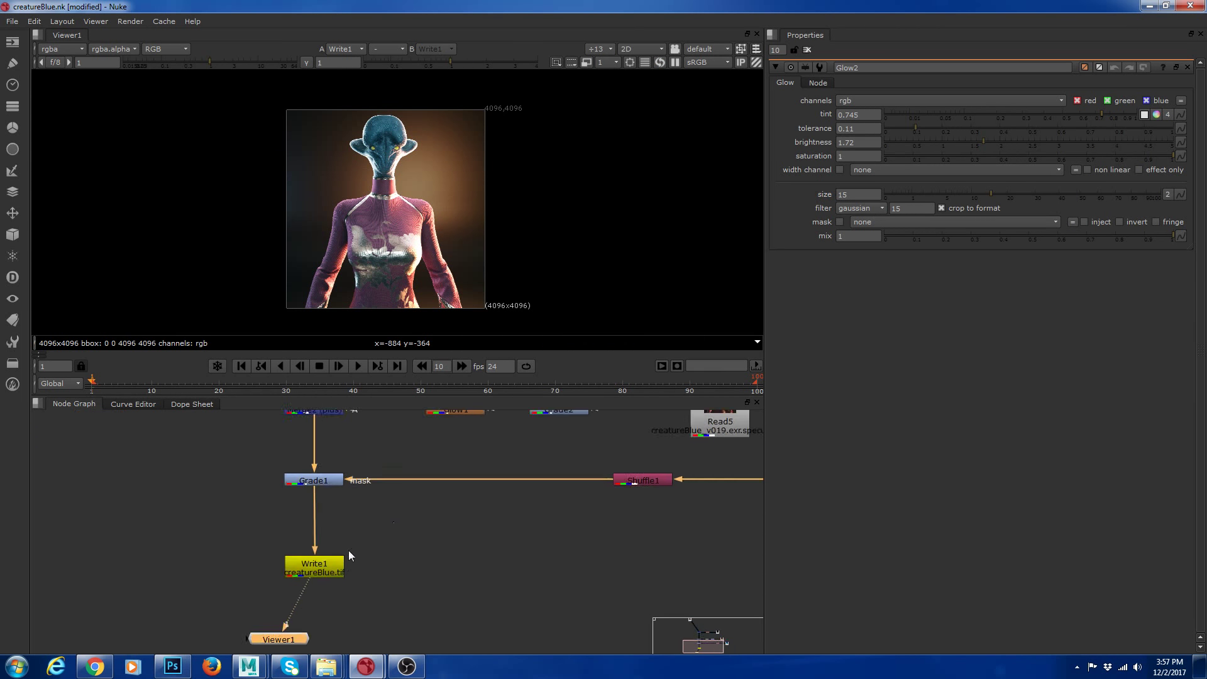
pyautogui.scroll(2, 350, 556)
pyautogui.doubleClick(308, 569)
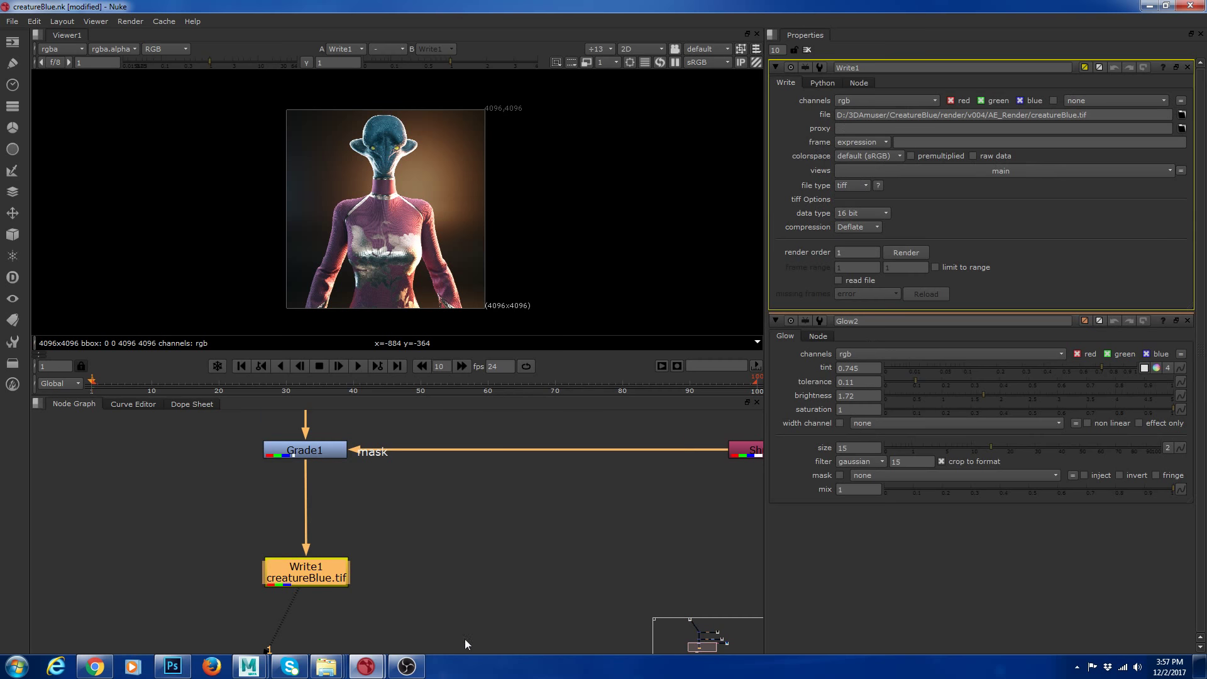
# Switch to Photoshop and hide the render layer and every layer above Layer 0 inside Group 1 copy
pyautogui.click(173, 665)
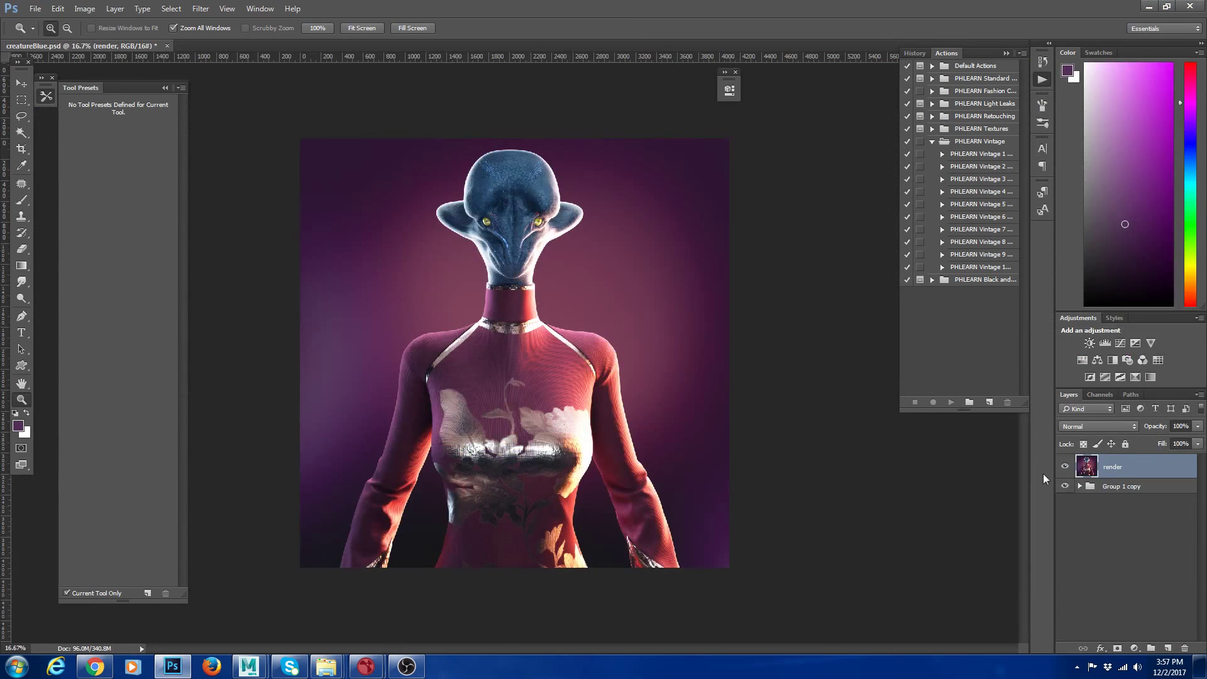
pyautogui.click(1065, 467)
pyautogui.click(1079, 485)
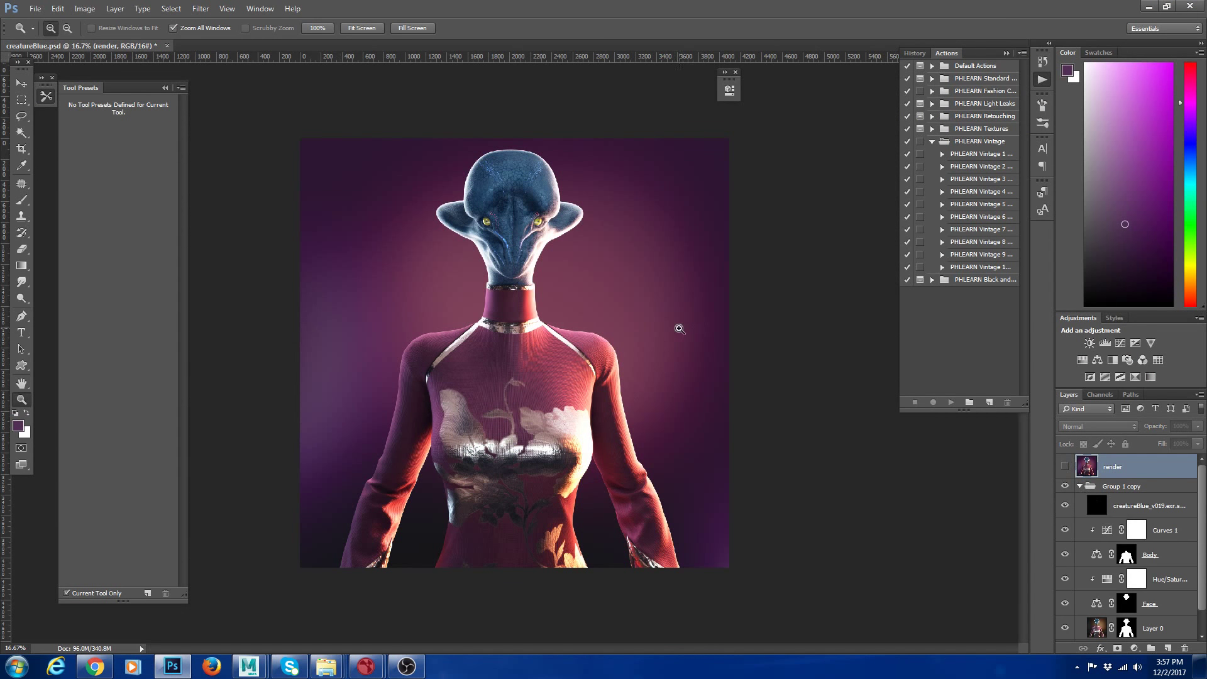
pyautogui.moveTo(1064, 506); pyautogui.dragTo(1064, 593)
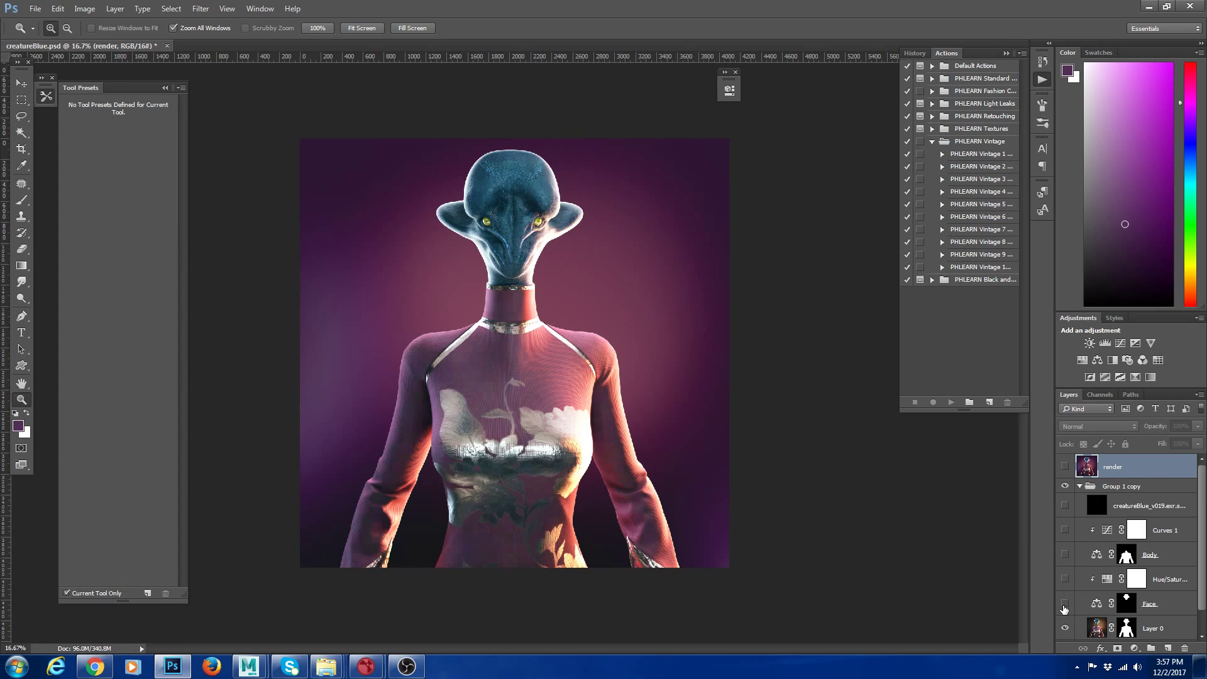
# Examine the unadjusted figure up close and compare it with the Write1 composite in Nuke, returning to Photoshop
pyautogui.click(506, 310)
pyautogui.moveTo(537, 432); pyautogui.dragTo(548, 293)
pyautogui.scroll(-1, 1061, 578)
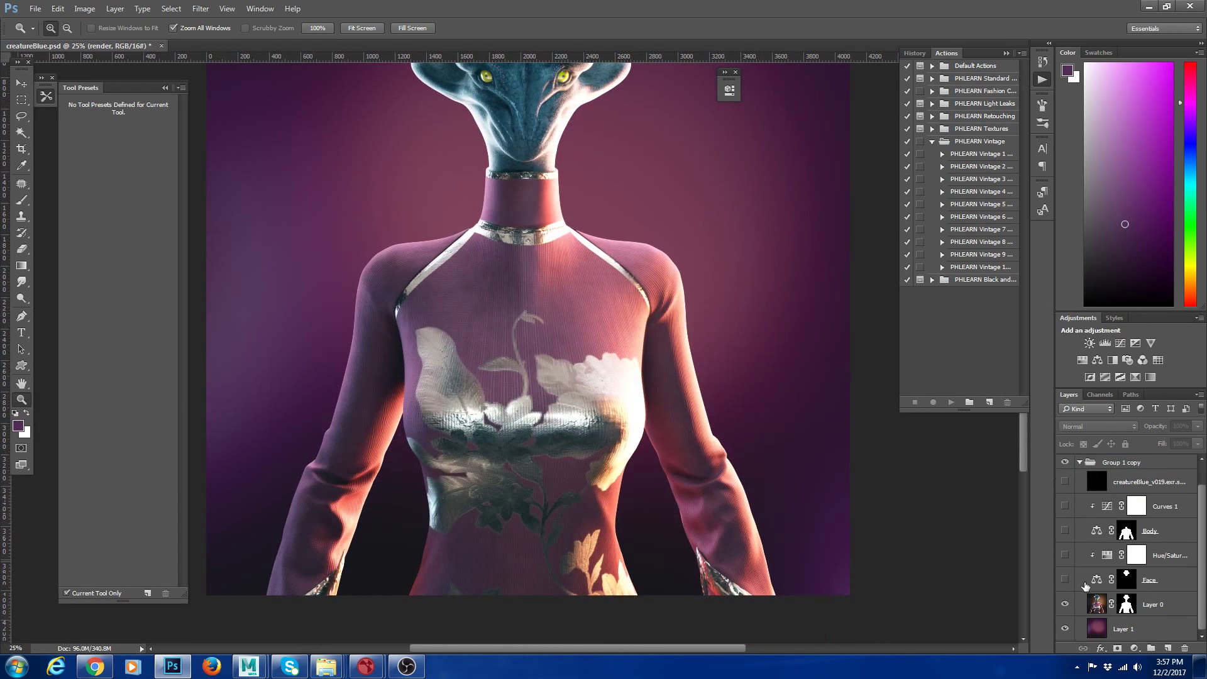
pyautogui.moveTo(532, 419); pyautogui.dragTo(542, 347)
pyautogui.moveTo(434, 334); pyautogui.dragTo(488, 399)
pyautogui.hotkey('alt', 'Tab')
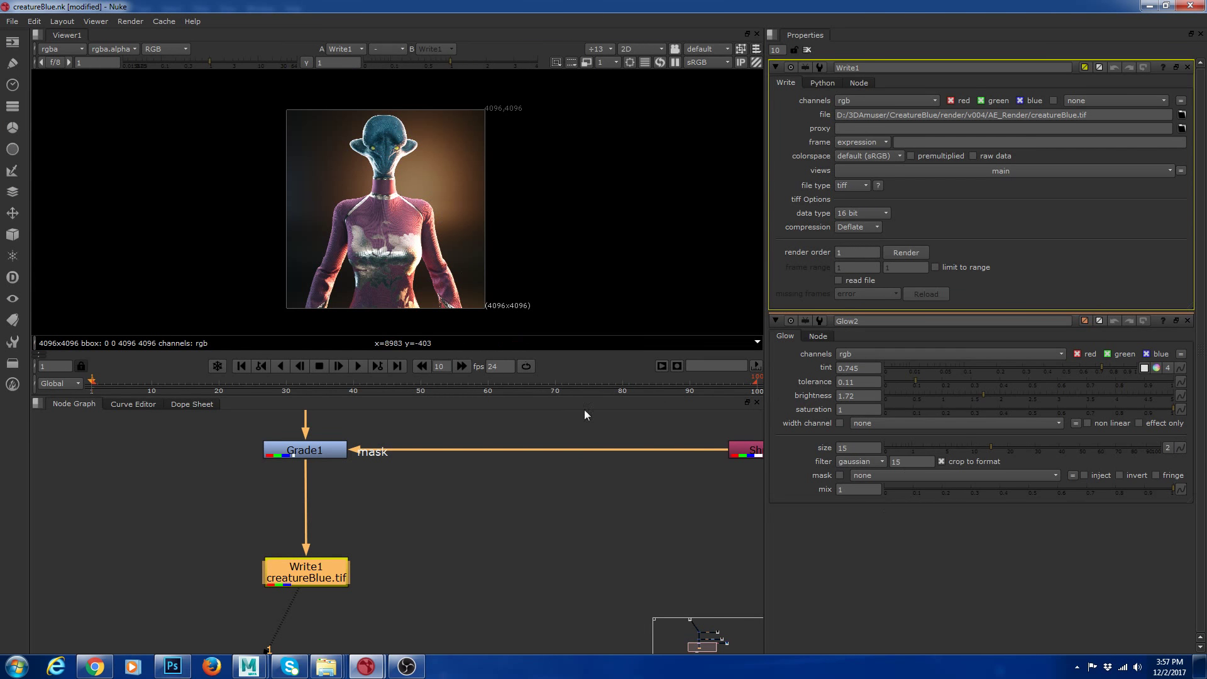
pyautogui.hotkey('alt', 'Tab')
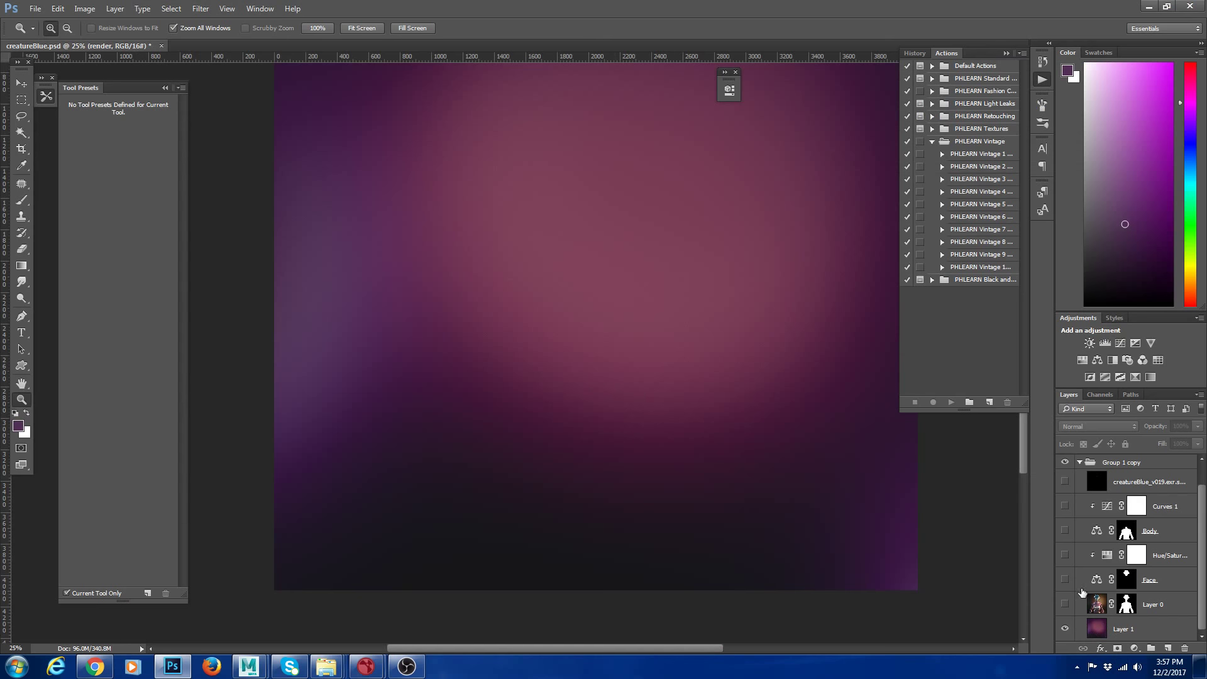
# Compare the Layer 1 background alone, the Layer 0 cut-out on transparency, and both layers together
pyautogui.moveTo(692, 351); pyautogui.dragTo(579, 362)
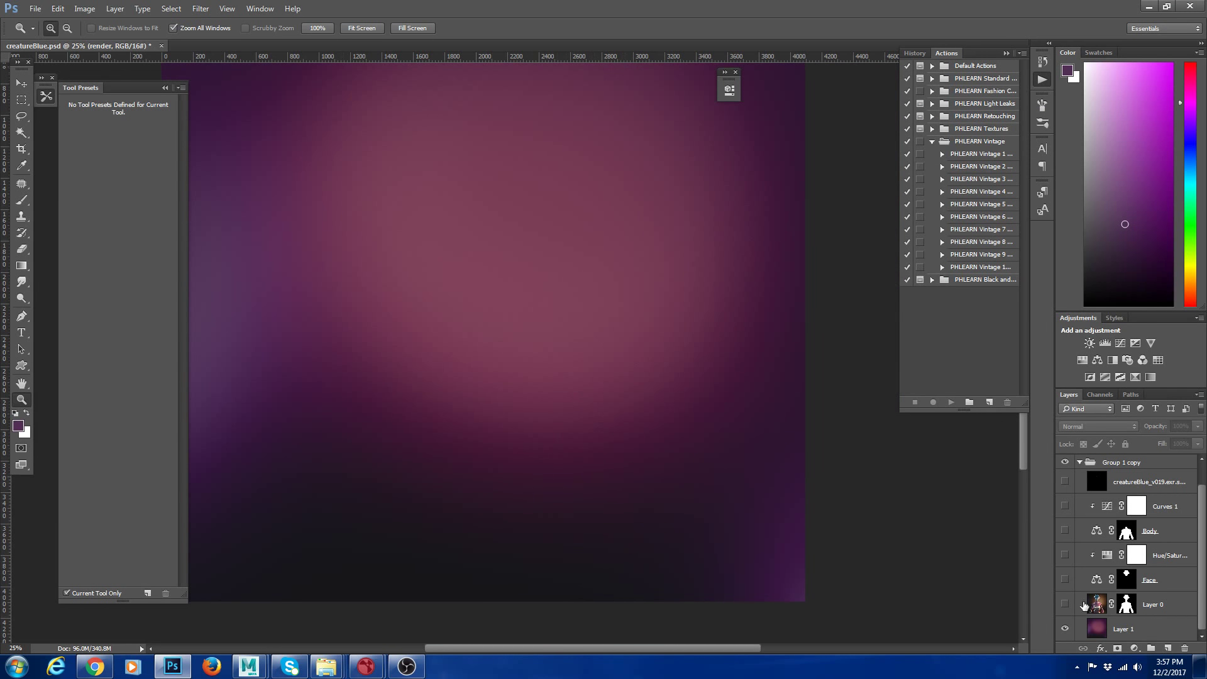
pyautogui.click(1066, 605)
pyautogui.click(1065, 628)
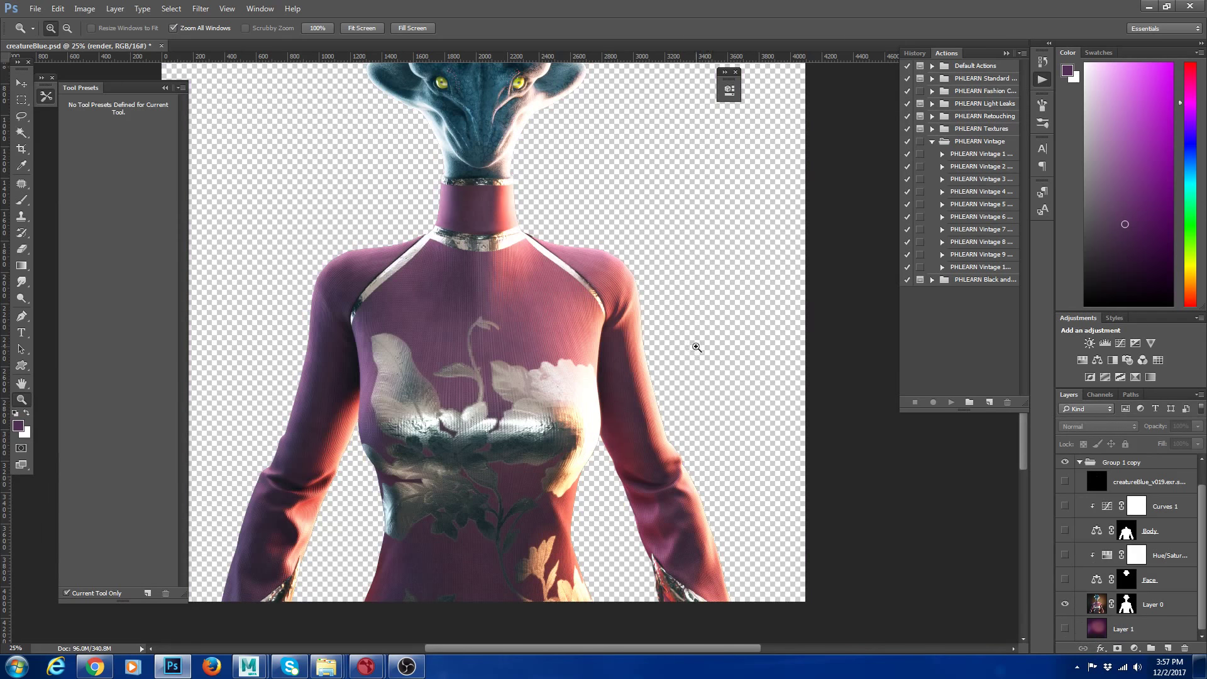
pyautogui.moveTo(708, 353); pyautogui.dragTo(726, 421)
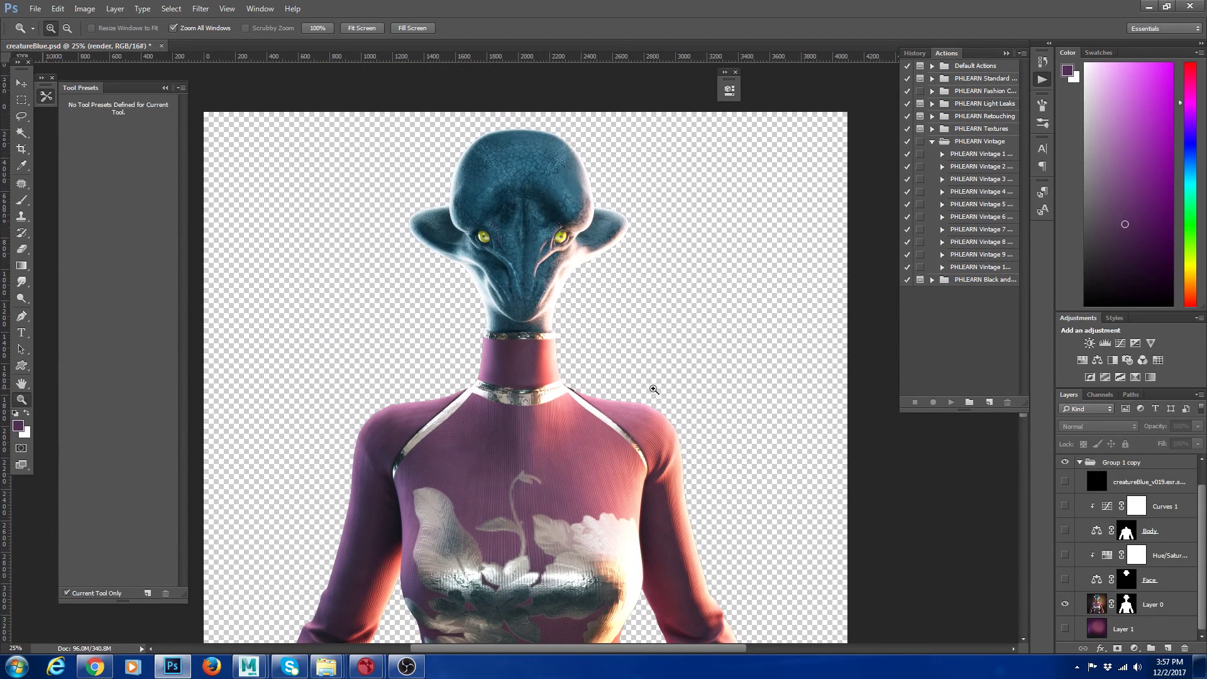
pyautogui.click(1064, 629)
pyautogui.scroll(-3, 687, 189)
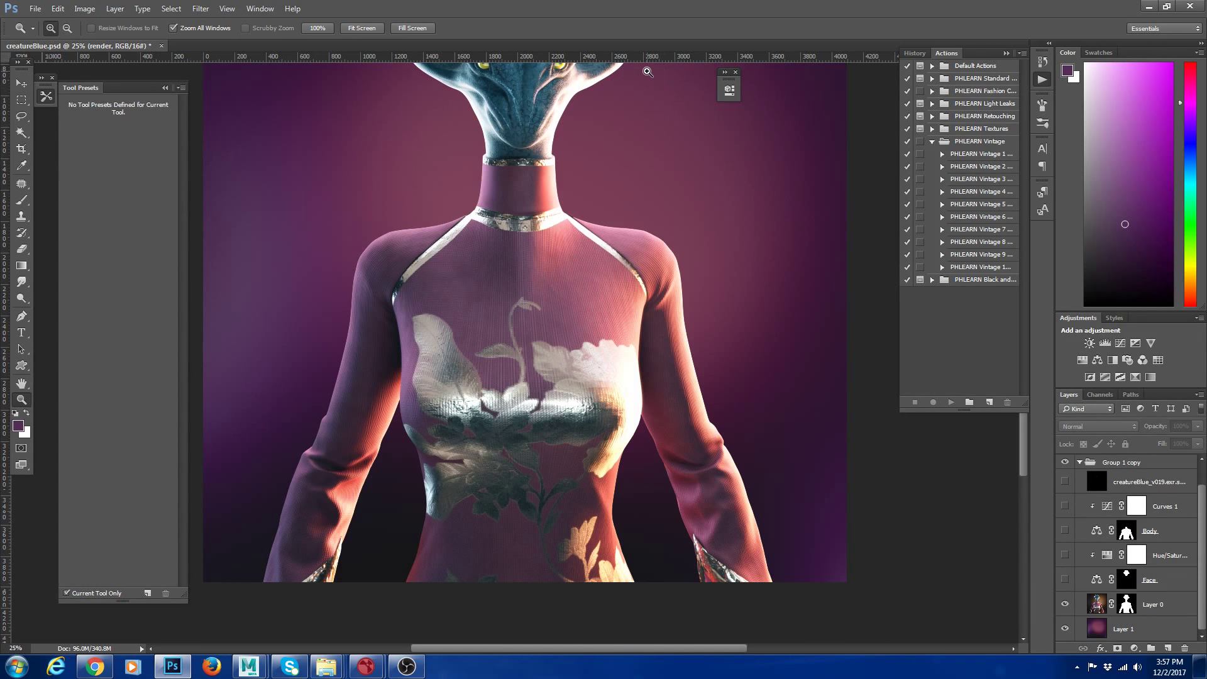
pyautogui.click(1126, 627)
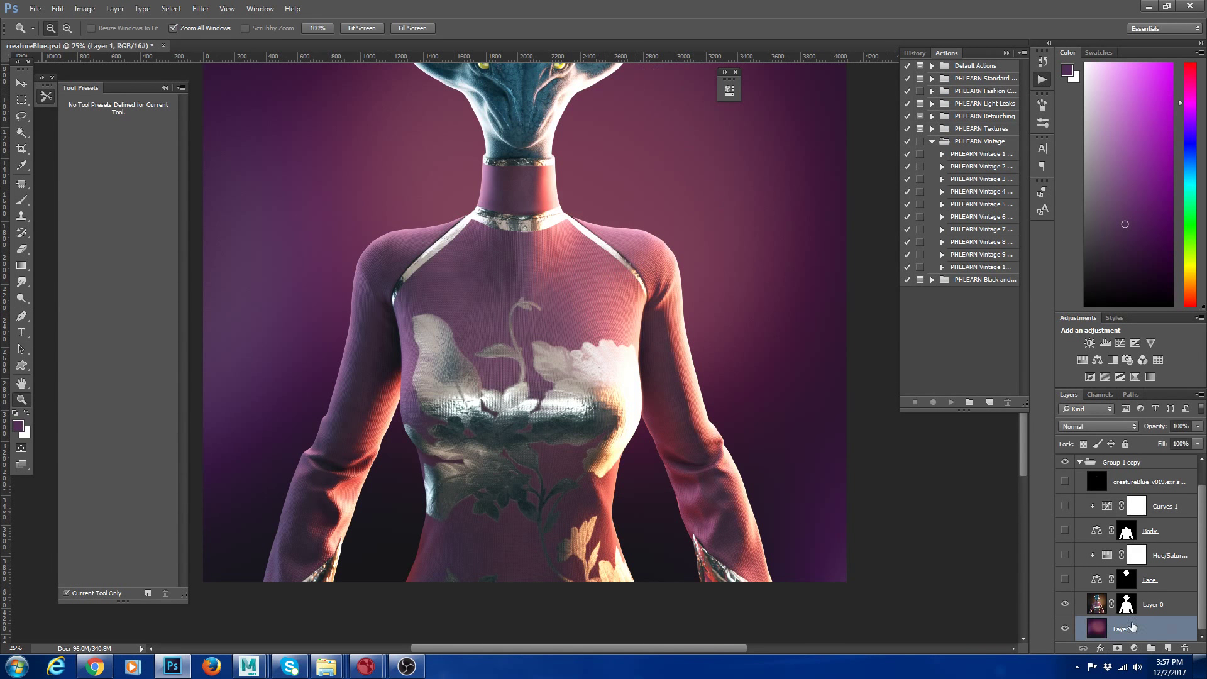
pyautogui.moveTo(631, 287); pyautogui.dragTo(593, 285)
pyautogui.hotkey('ctrl', 'u')
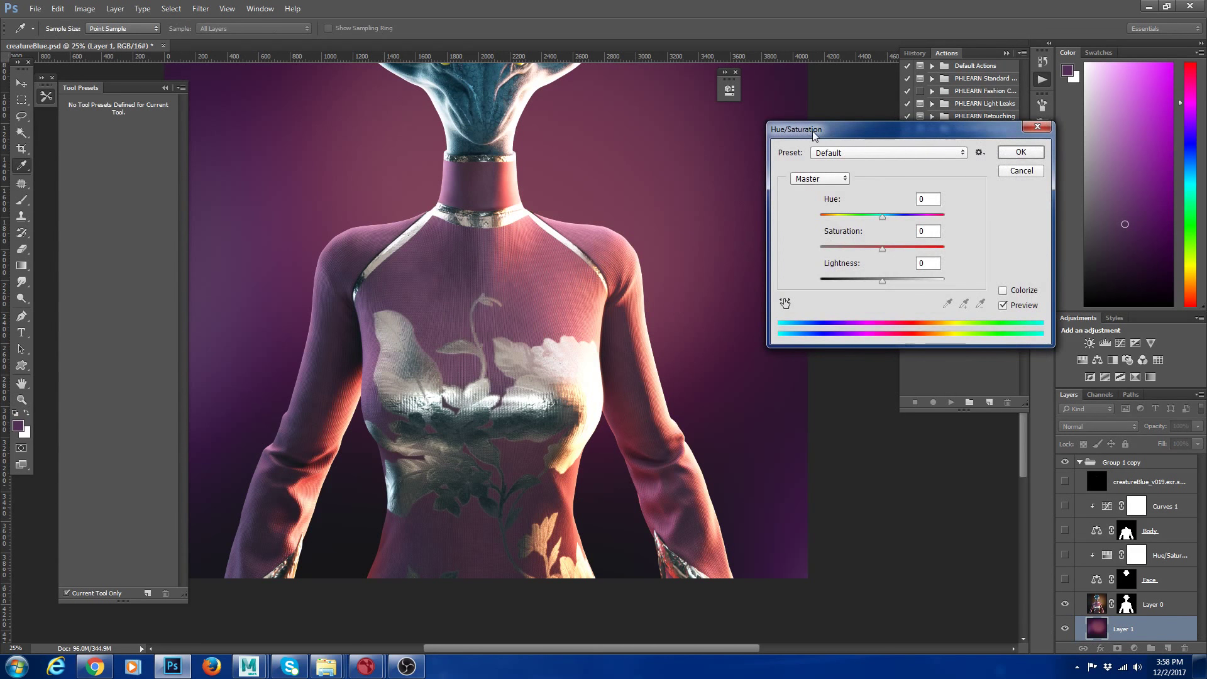
pyautogui.moveTo(812, 132); pyautogui.dragTo(541, 137)
pyautogui.press('Escape')
# Try a midtone Color Balance on the Layer 1 background with magenta–green at -39 and yellow–blue at +30
pyautogui.click(169, 10)
pyautogui.moveTo(81, 10)
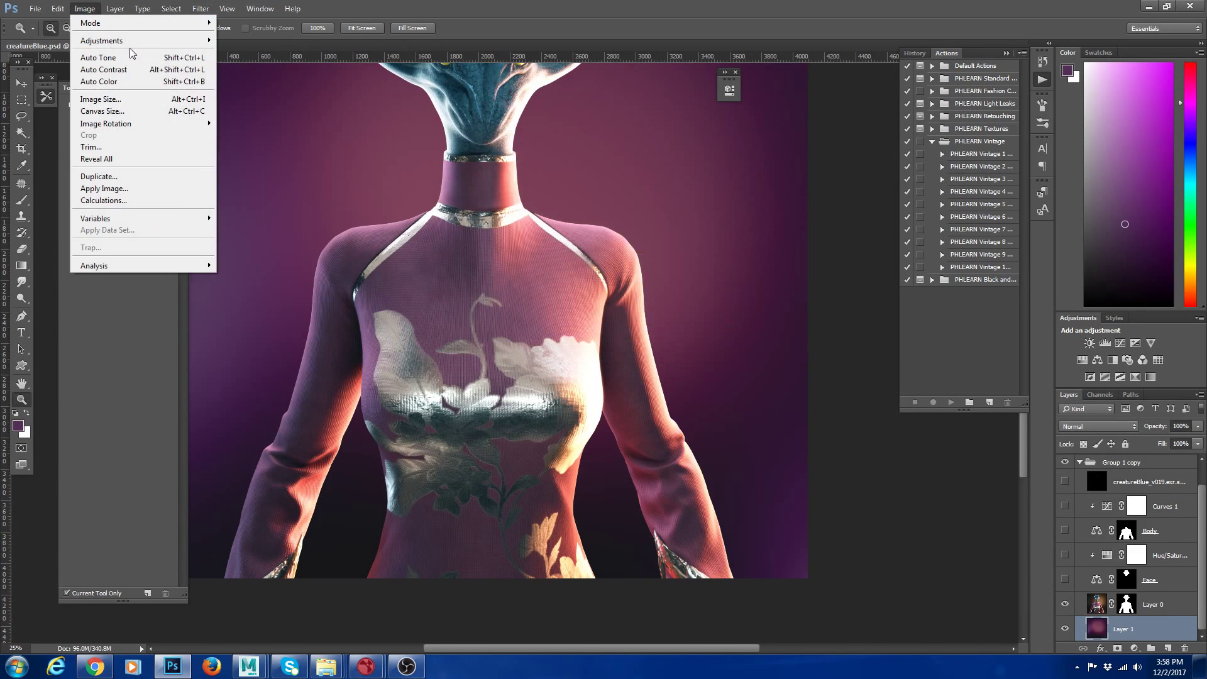
pyautogui.moveTo(133, 39)
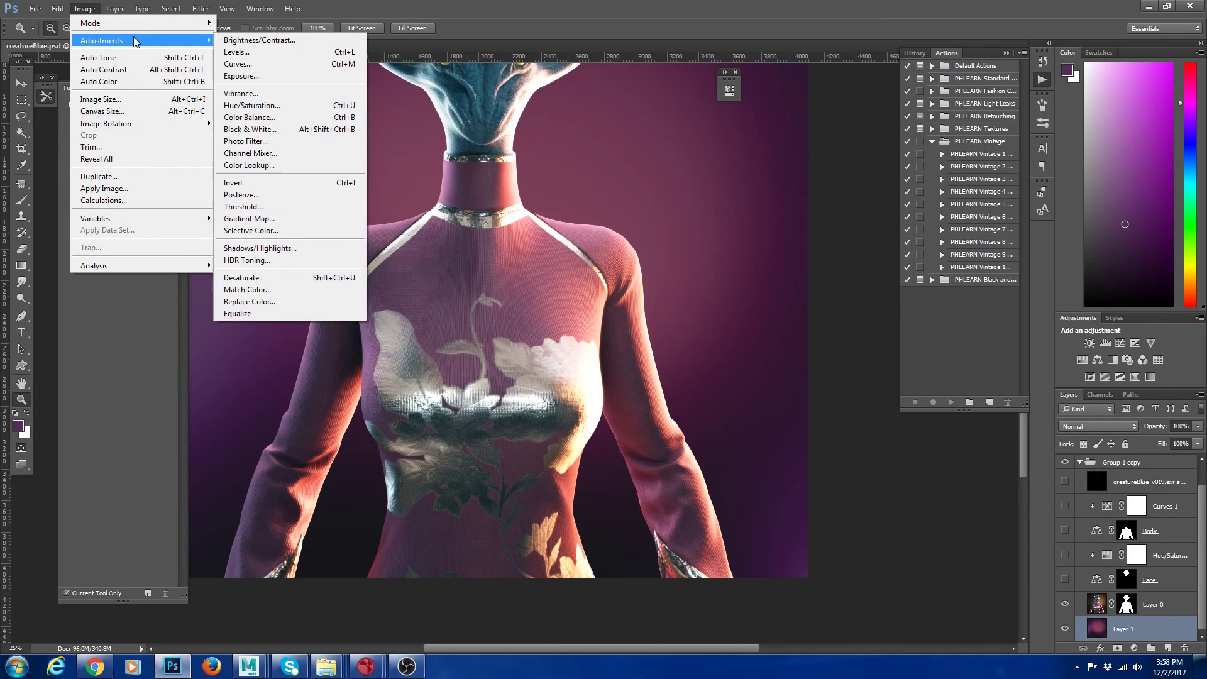
pyautogui.click(292, 115)
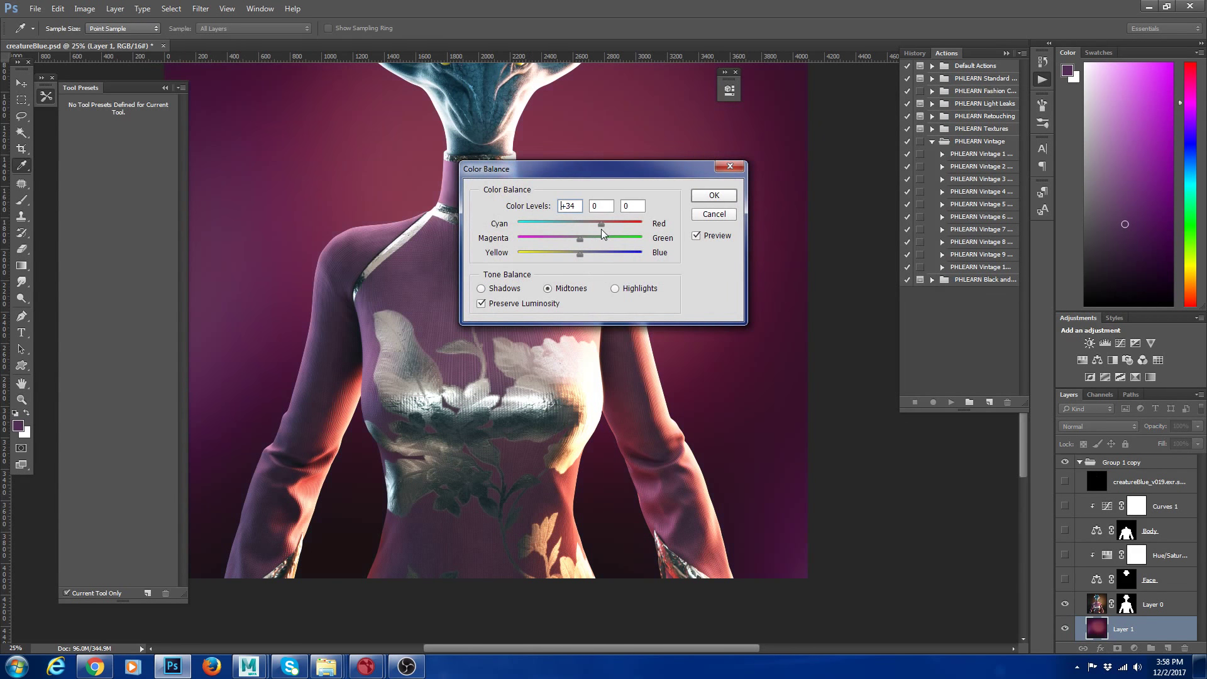
pyautogui.moveTo(579, 239); pyautogui.dragTo(554, 239)
pyautogui.click(710, 195)
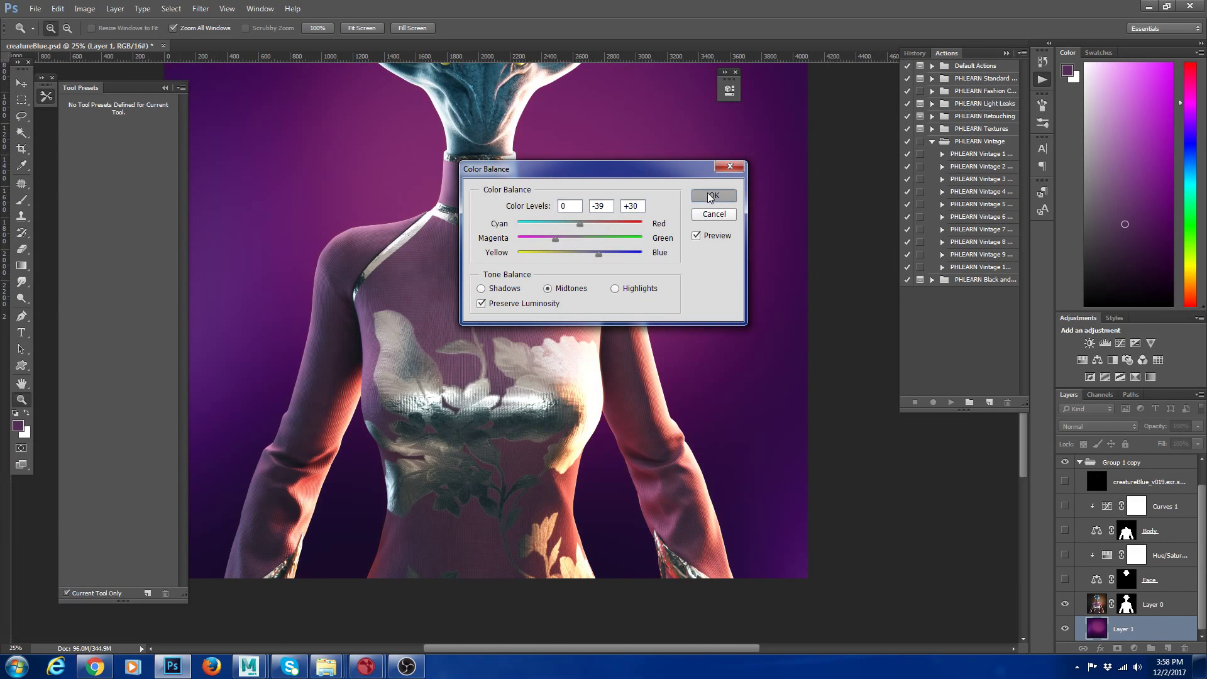
pyautogui.keyDown('alt'); pyautogui.click(514, 422); pyautogui.keyUp('alt')
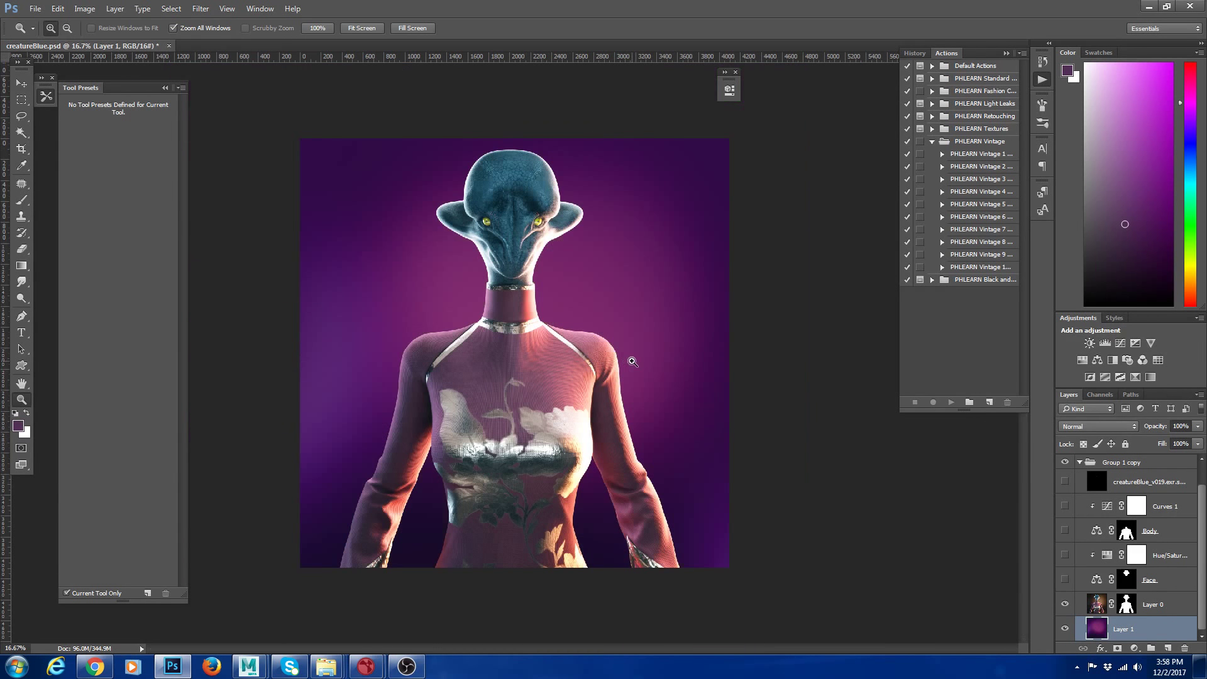
pyautogui.click(492, 327)
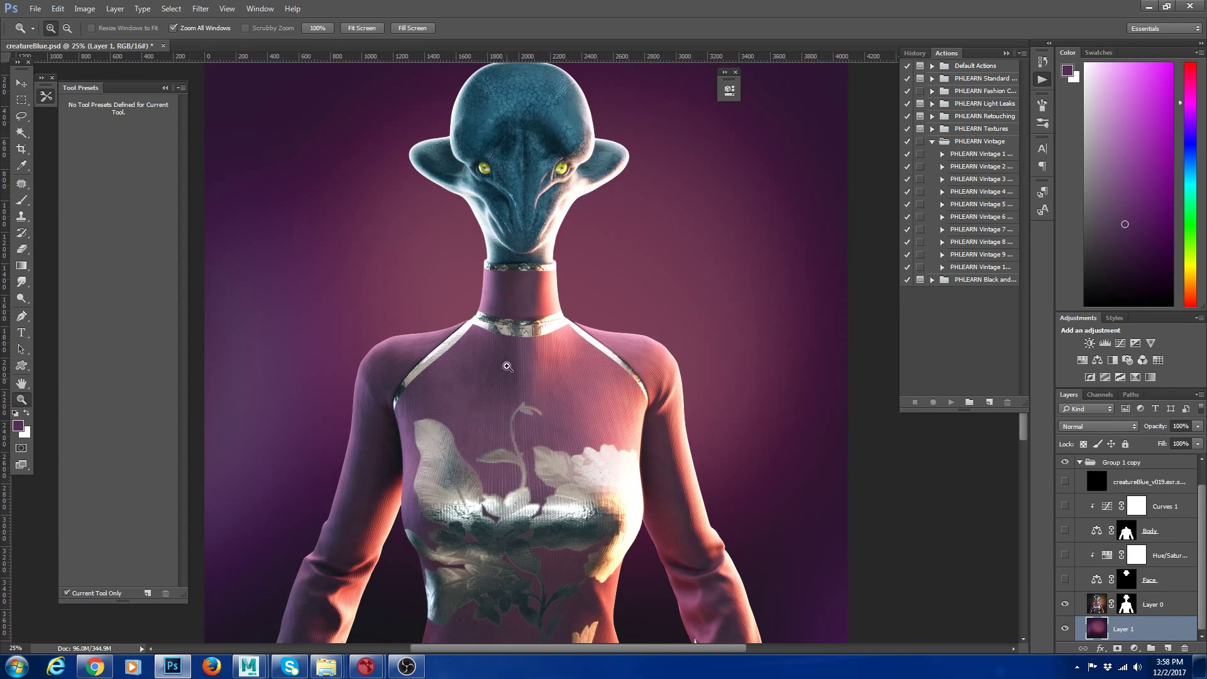
# Show the Face adjustment layer in Group 1 copy, toggling it to compare its effect on the head
pyautogui.moveTo(500, 412); pyautogui.dragTo(523, 412)
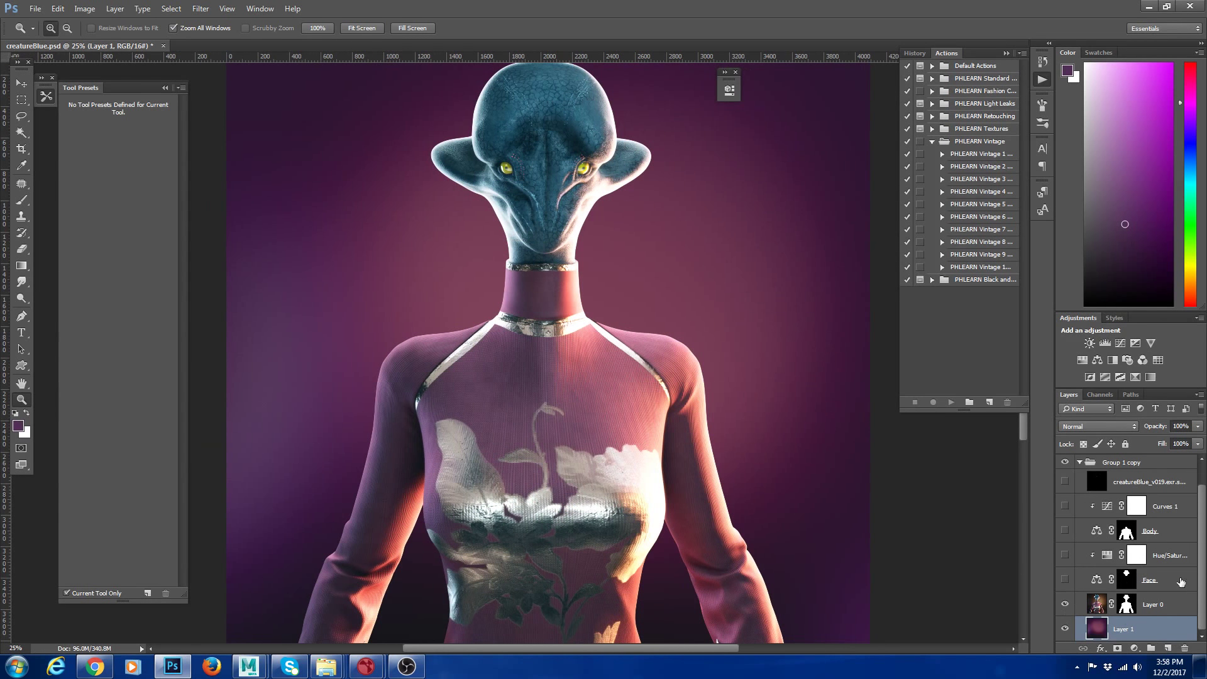
pyautogui.moveTo(751, 482); pyautogui.dragTo(665, 465)
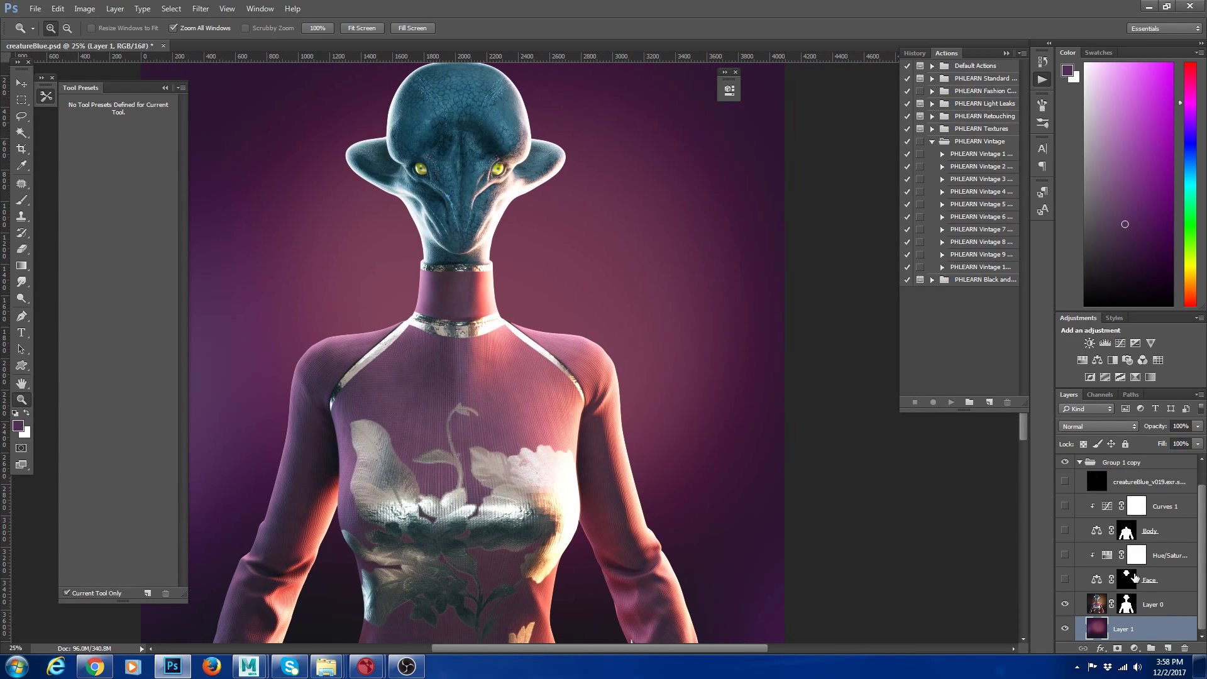
pyautogui.click(1133, 579)
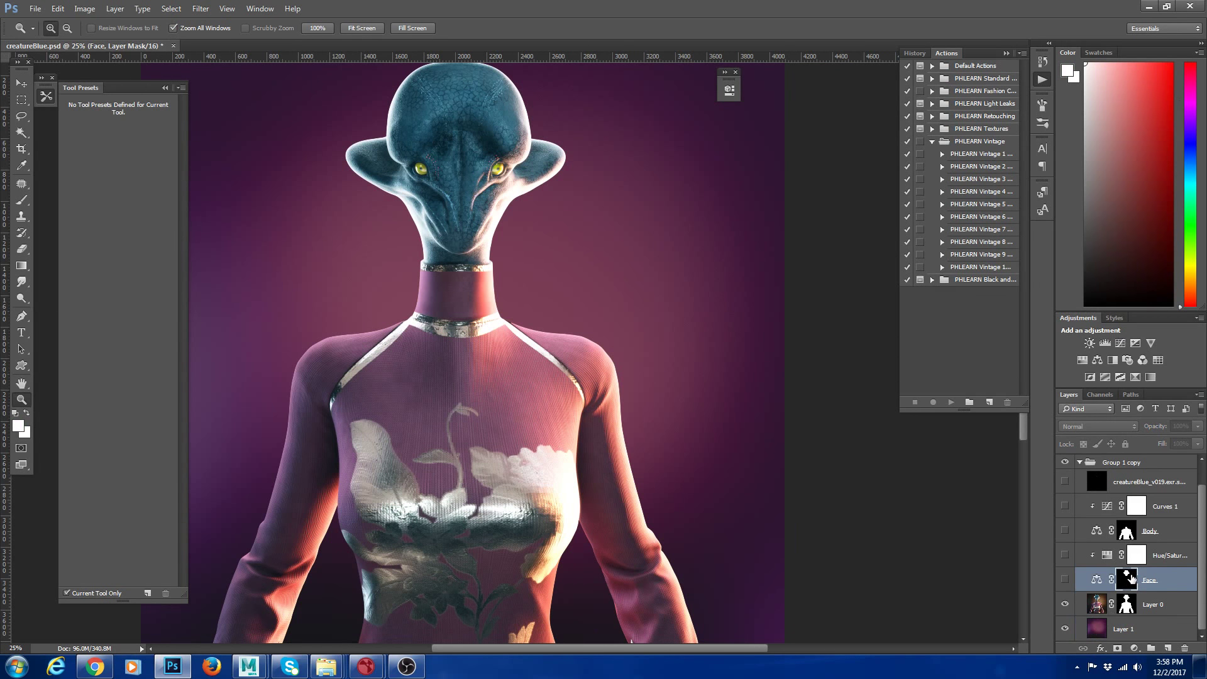
pyautogui.click(1065, 579)
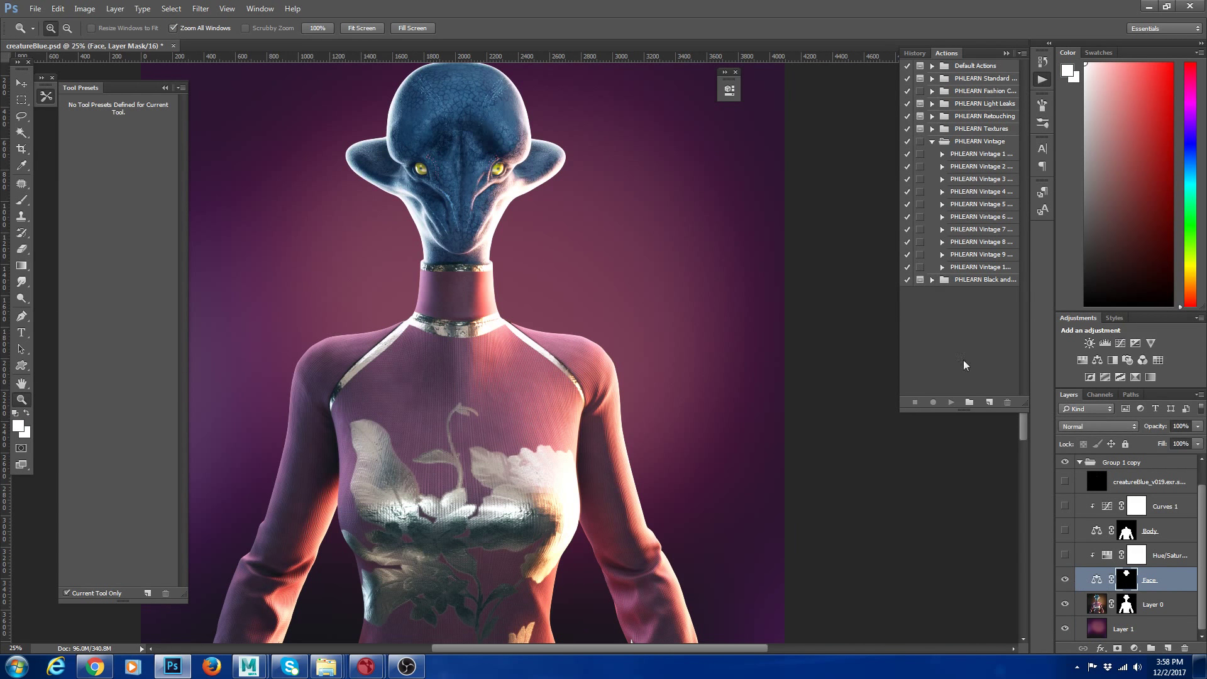
pyautogui.click(1064, 580)
pyautogui.click(1064, 579)
# Inspect the Face layer's Color Balance settings and collapse Group 1 copy
pyautogui.doubleClick(1096, 579)
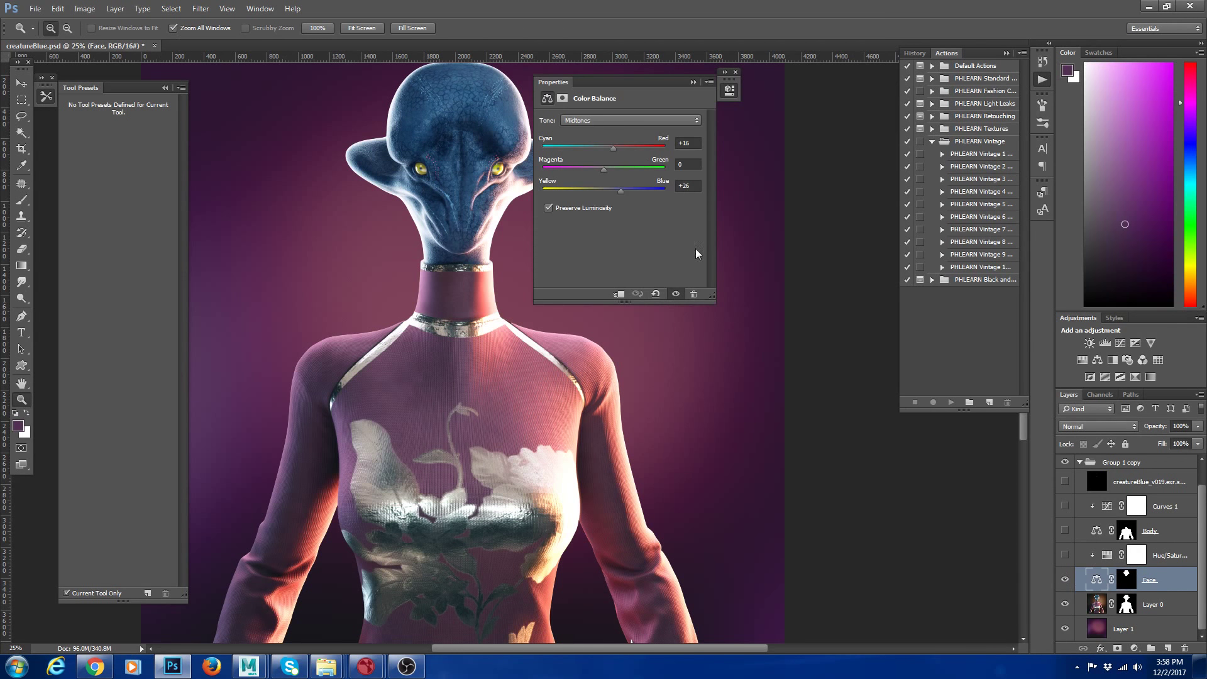
pyautogui.click(692, 83)
pyautogui.scroll(2, 1088, 581)
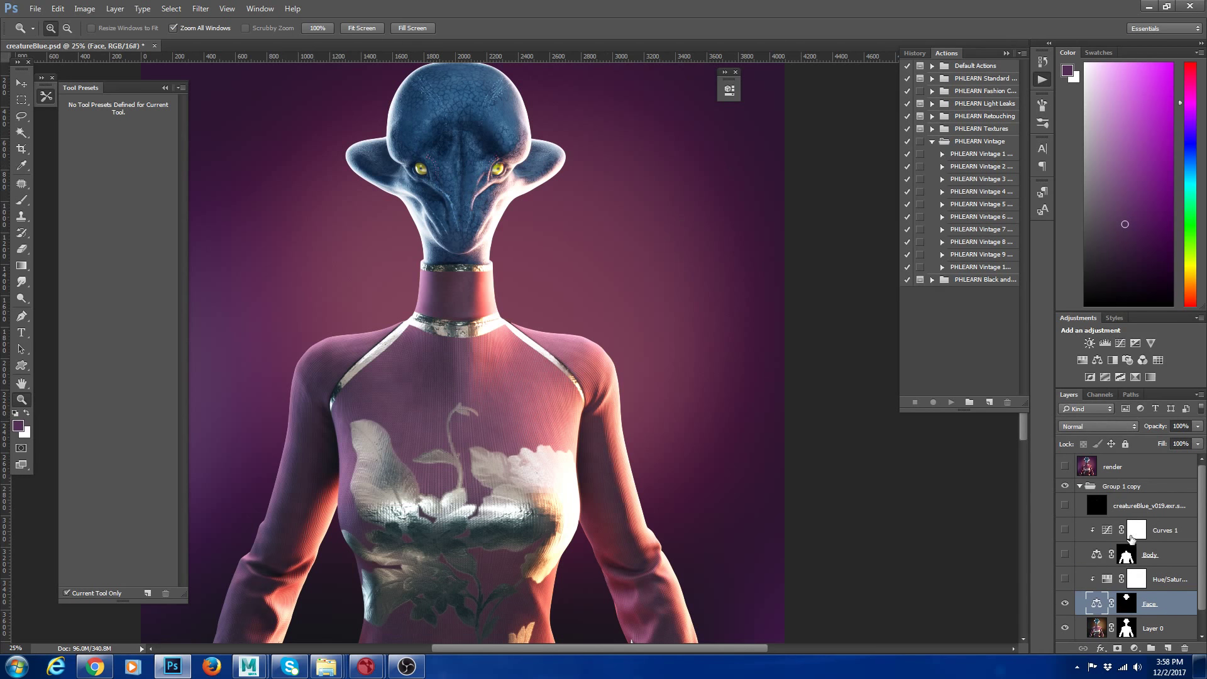
pyautogui.click(1080, 486)
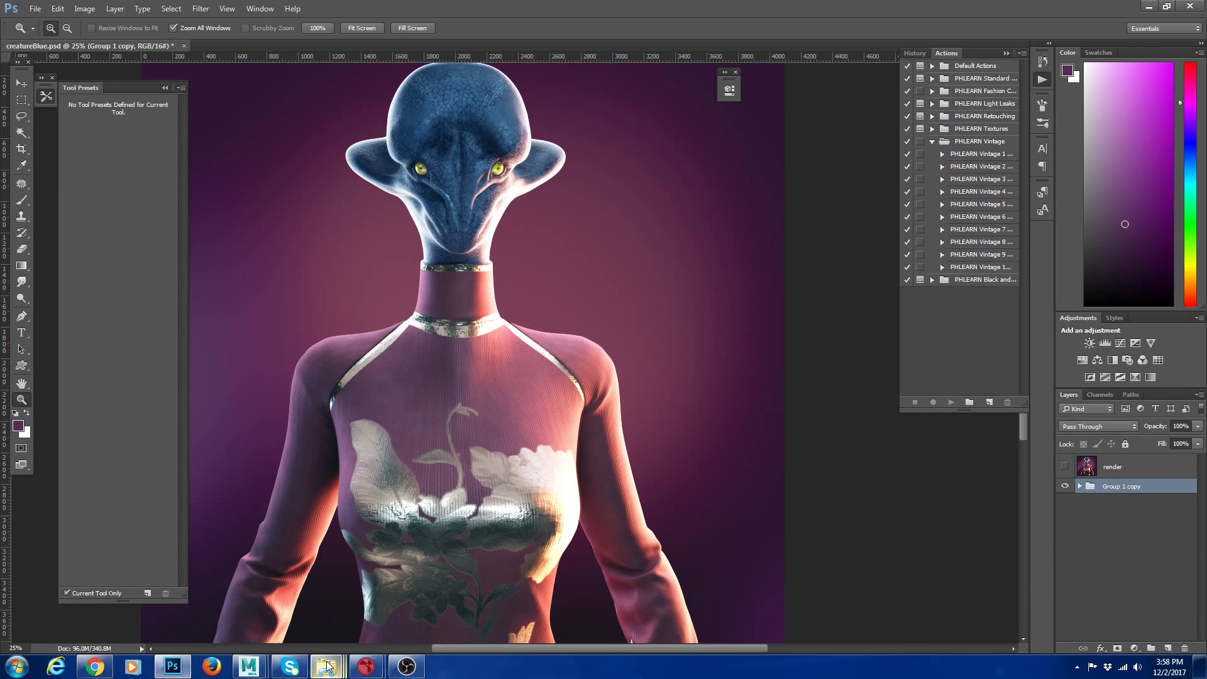
# Switch to the AE_Render folder window in Explorer and open the closeUP folder inside v004
pyautogui.moveTo(327, 667)
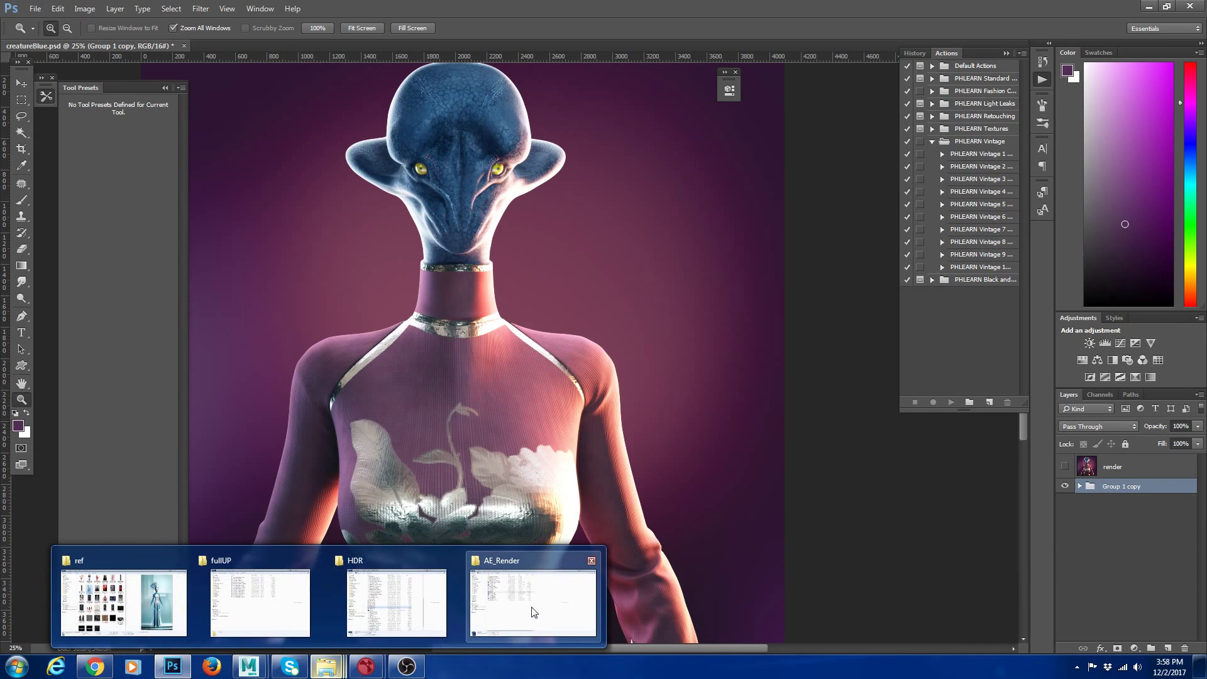
pyautogui.click(556, 607)
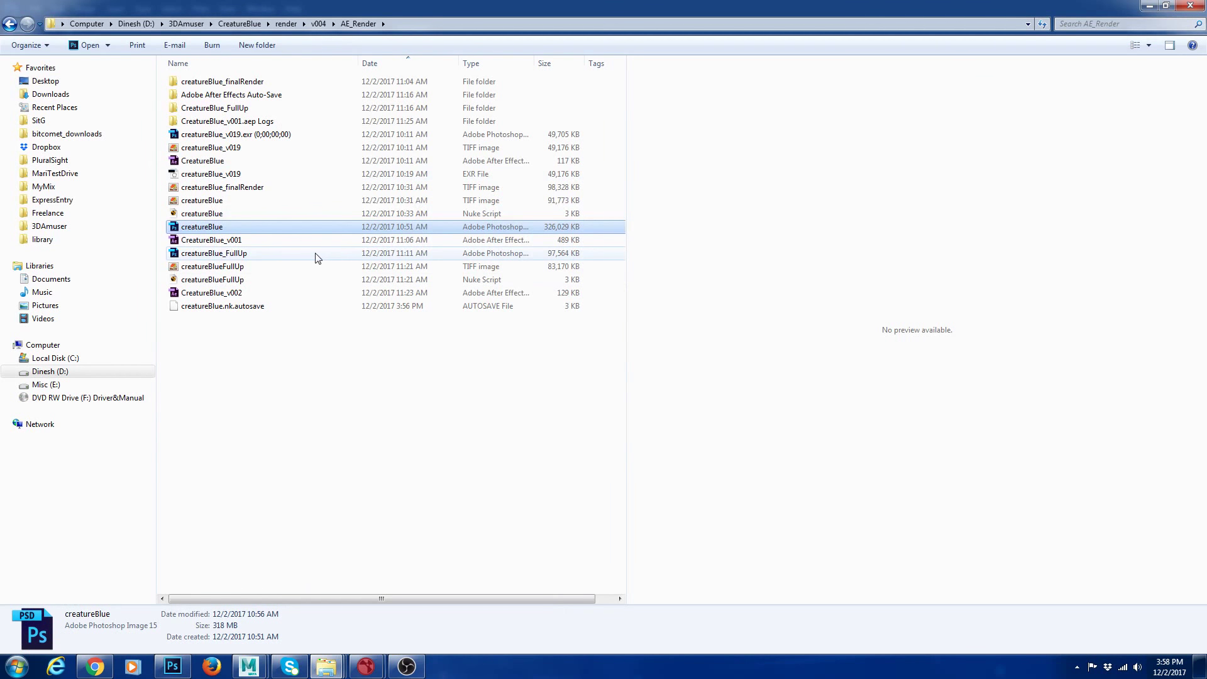
pyautogui.press('BackSpace')
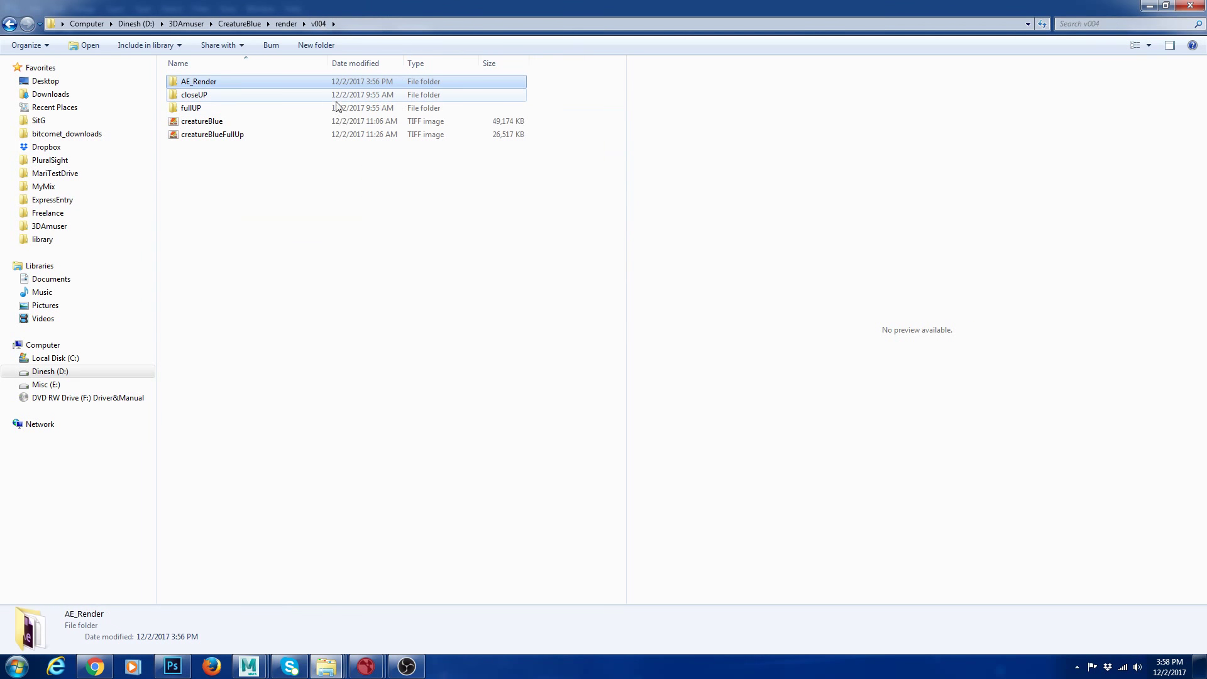
pyautogui.doubleClick(216, 95)
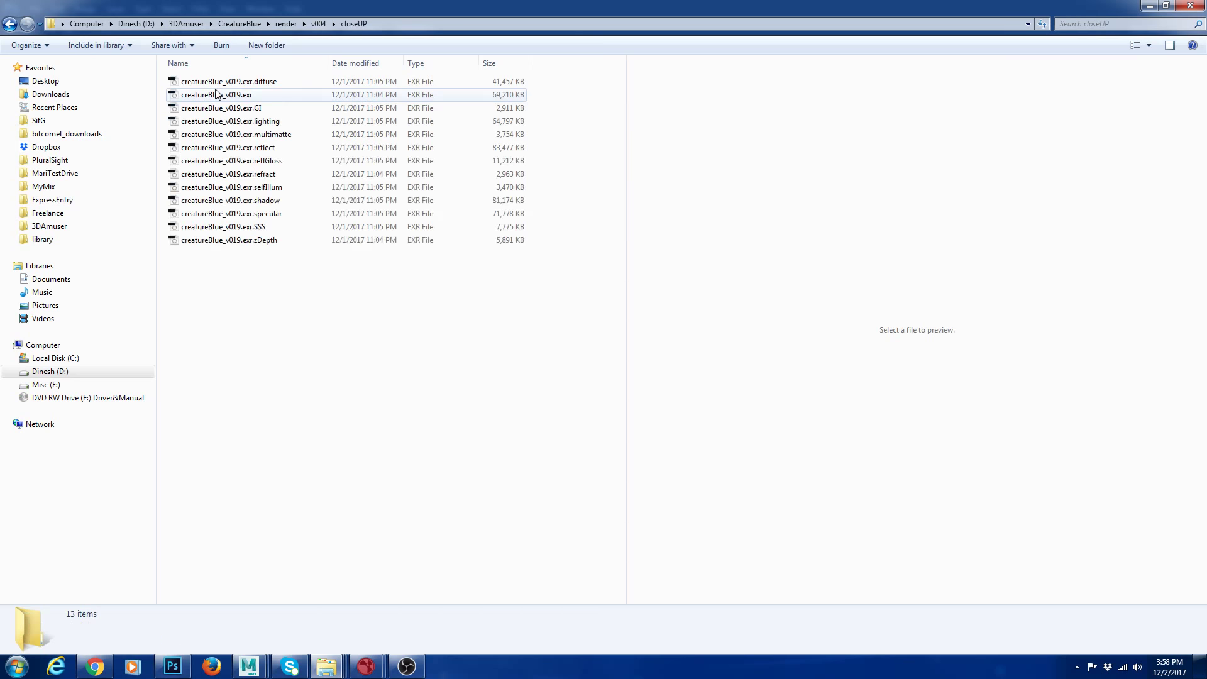
# Place the creatureBlue_v019.exr.multimatte file into the Photoshop document as a layer above Group 1 copy
pyautogui.click(285, 137)
pyautogui.moveTo(503, 7); pyautogui.dragTo(673, 252)
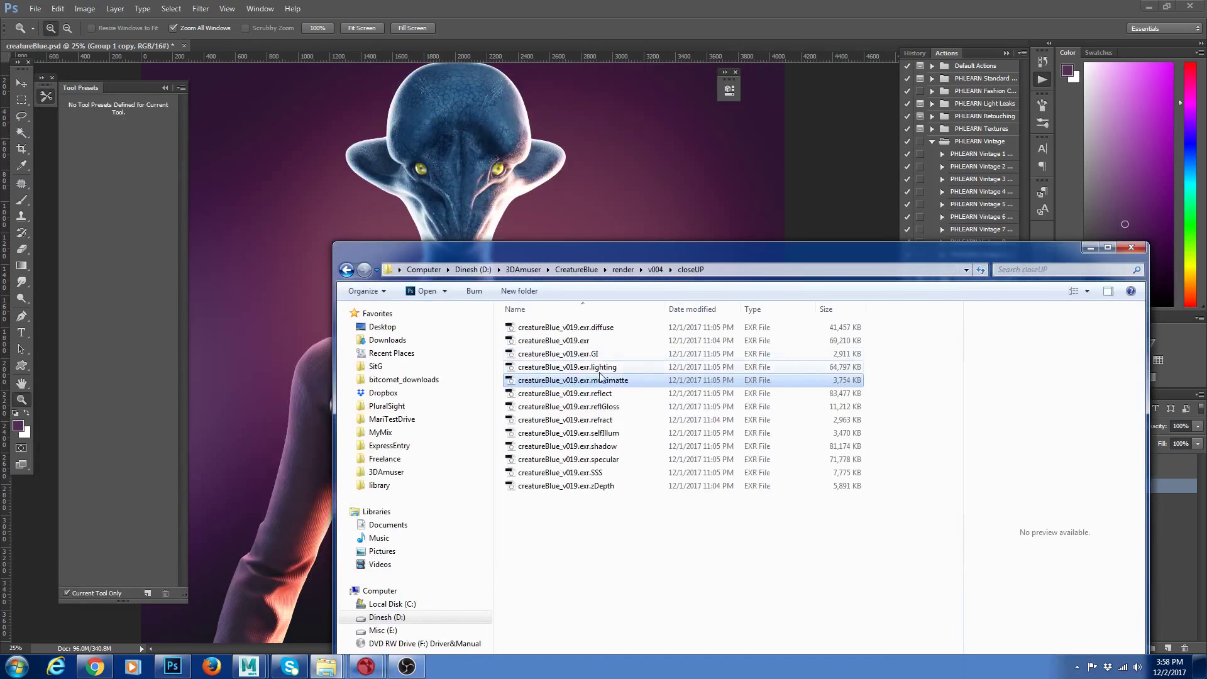
pyautogui.moveTo(601, 378); pyautogui.dragTo(439, 156)
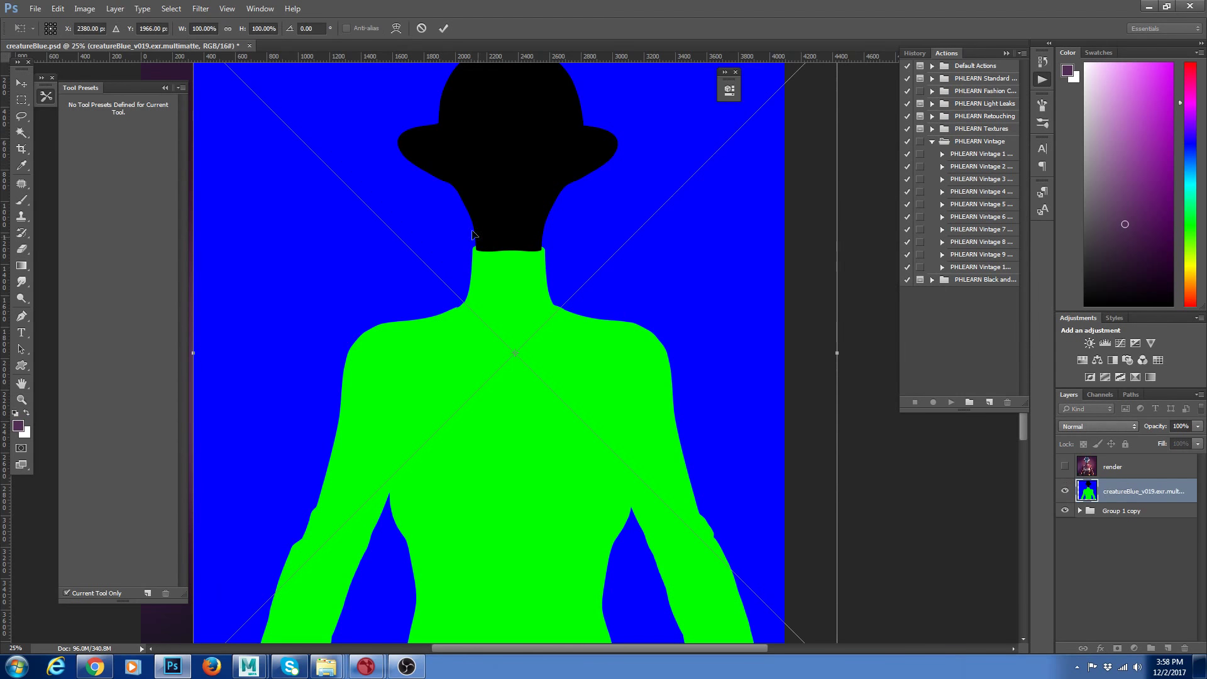
pyautogui.press('Return')
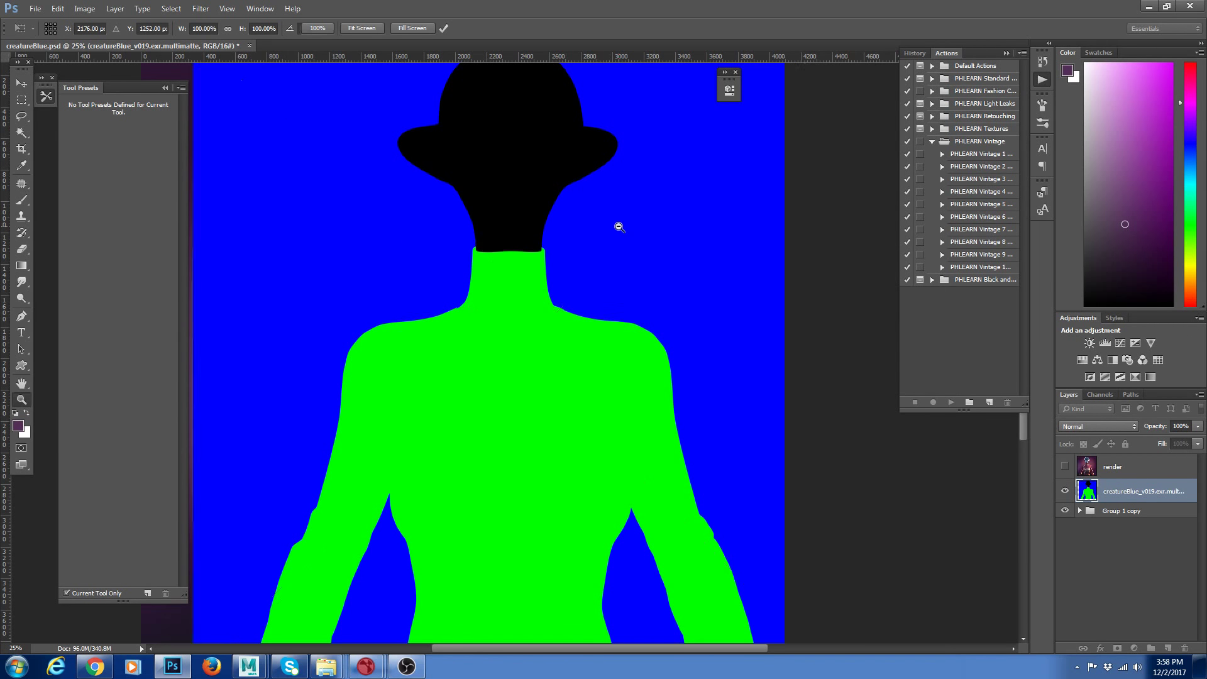
# Move the multimatte layer so it lines up with the edges of the canvas
pyautogui.keyDown('alt'); pyautogui.click(617, 228); pyautogui.keyUp('alt')
pyautogui.press('v')
pyautogui.moveTo(611, 313); pyautogui.dragTo(579, 319)
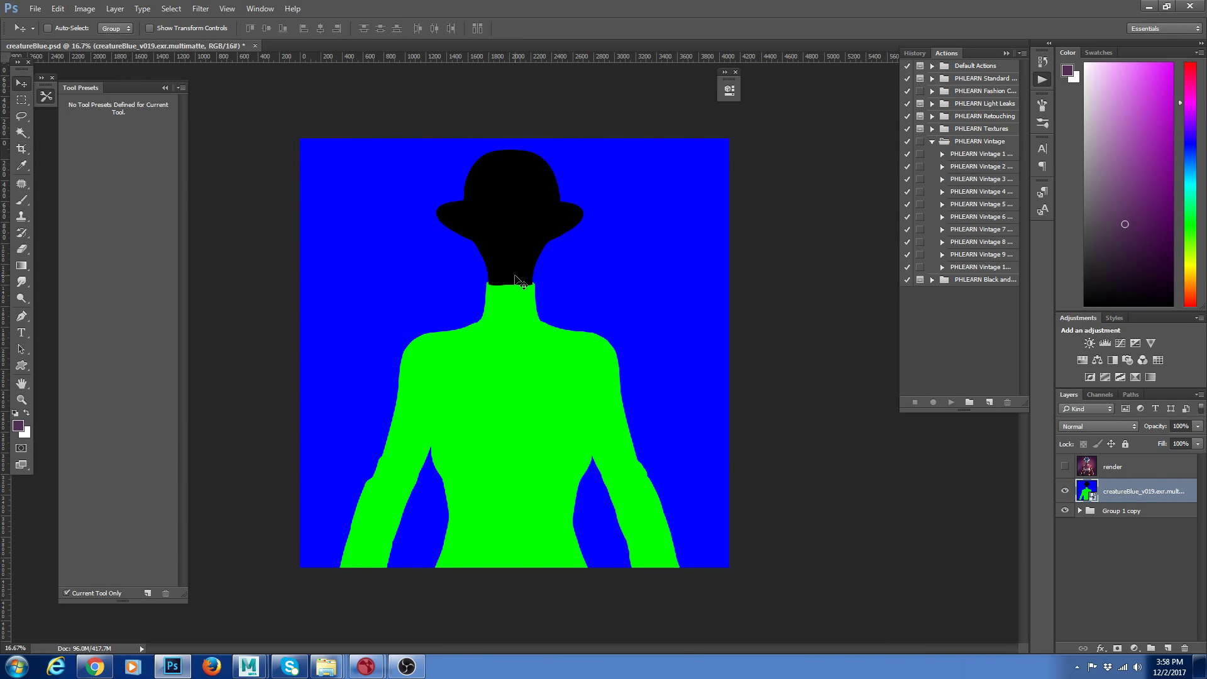
# Switch to the closeUP folder window in Explorer and close it
pyautogui.moveTo(340, 666)
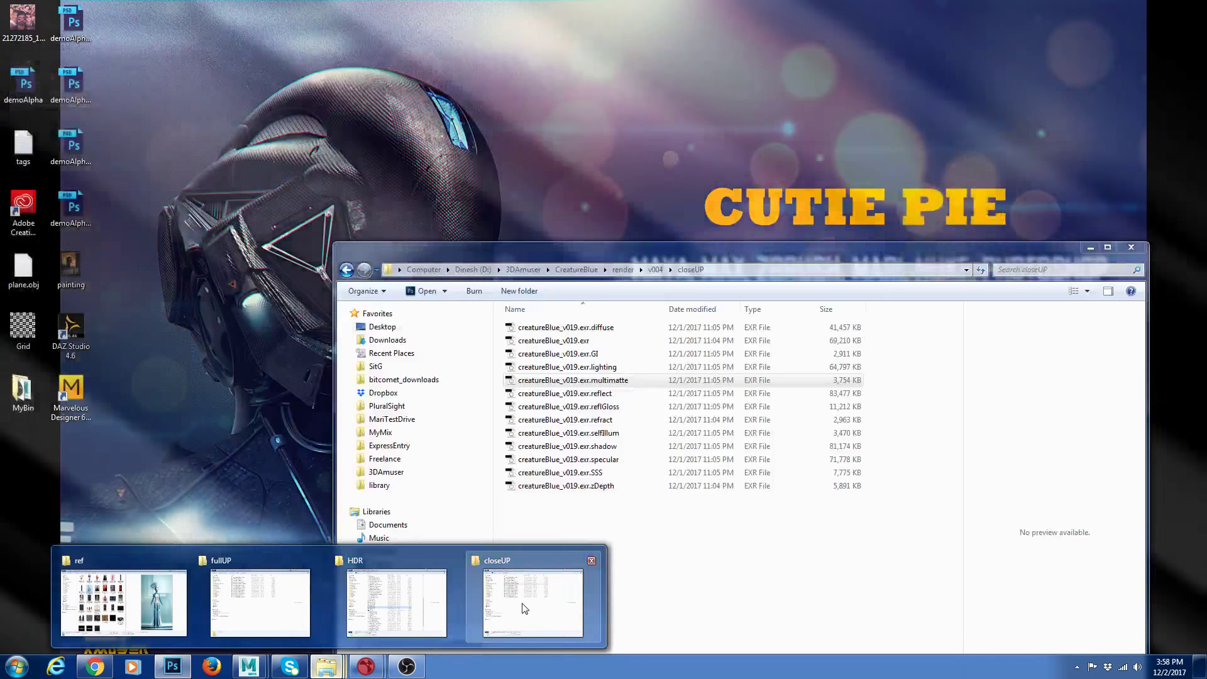
pyautogui.click(539, 608)
pyautogui.click(1130, 247)
# Select the black head area of the multimatte layer with the Magic Wand tool
pyautogui.press('z')
pyautogui.click(530, 240)
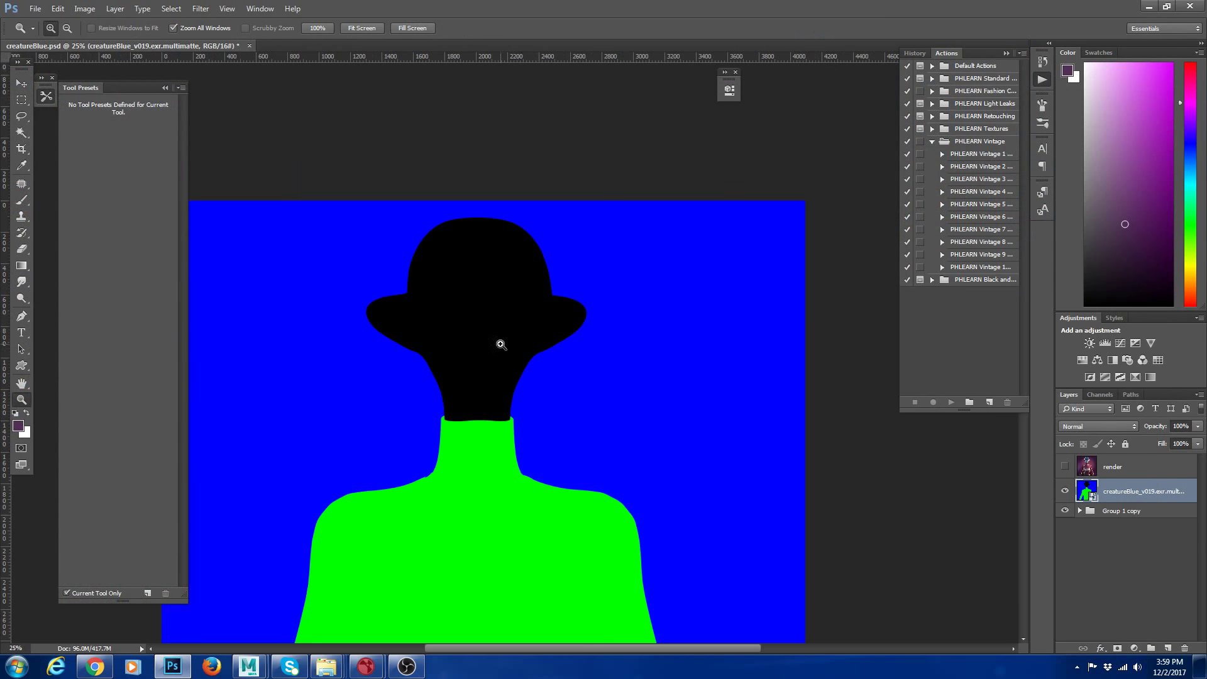
pyautogui.click(21, 134)
pyautogui.click(528, 269)
pyautogui.moveTo(592, 392); pyautogui.dragTo(596, 368)
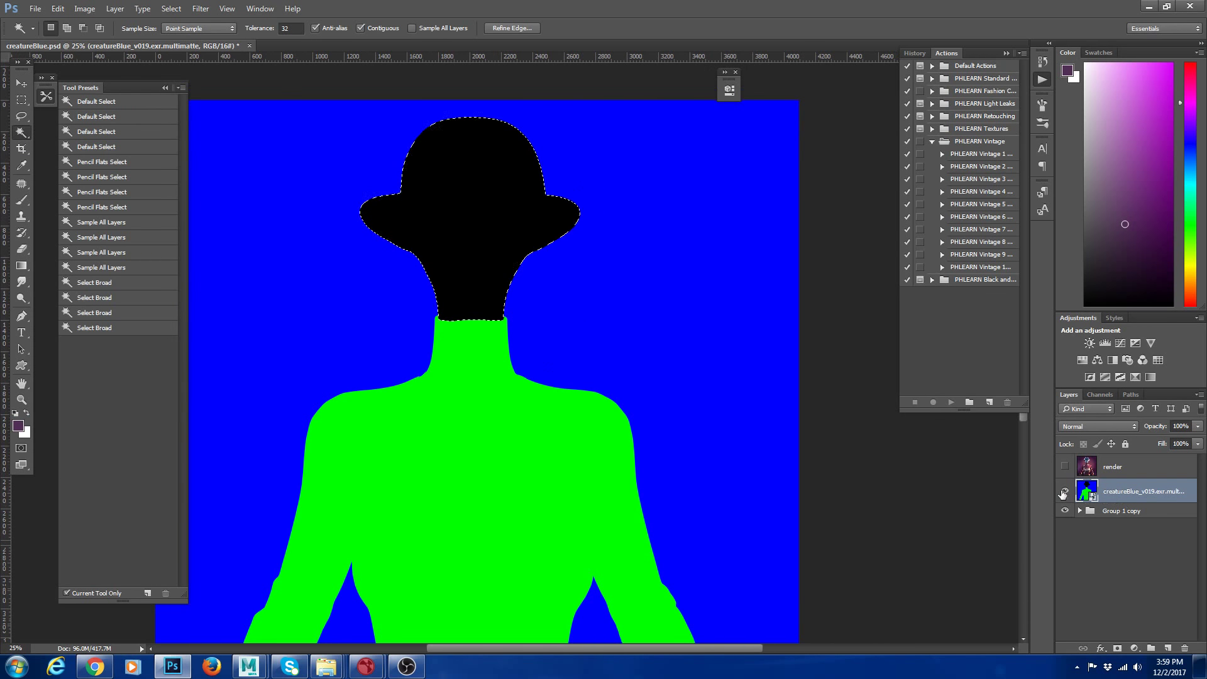
# Hide the multimatte layer and add a Color Balance adjustment above it, masked to the head selection
pyautogui.click(1064, 491)
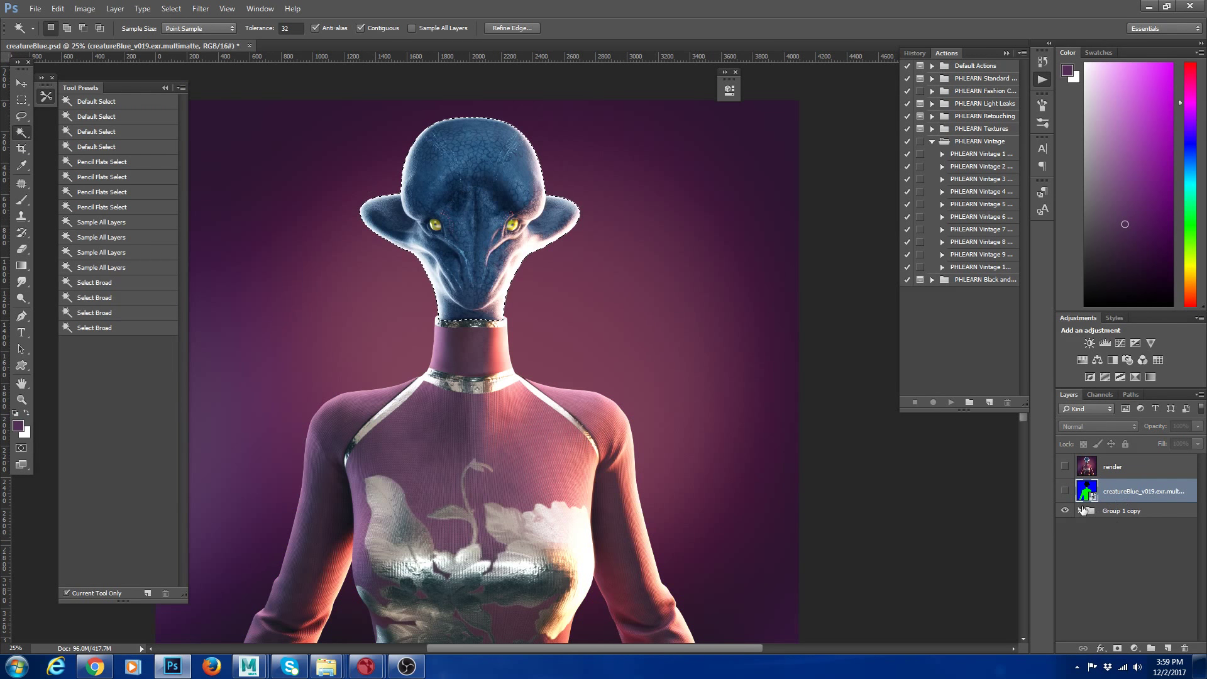
pyautogui.click(1079, 510)
pyautogui.scroll(2, 1128, 553)
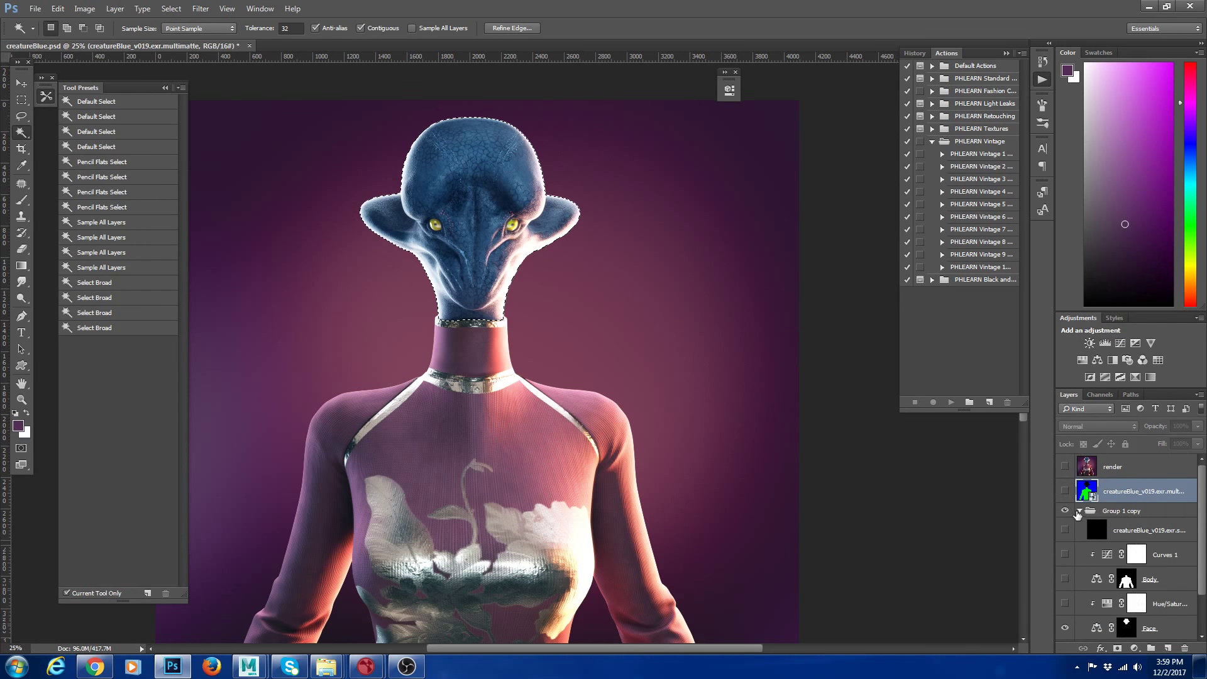
pyautogui.click(1099, 510)
pyautogui.click(1079, 510)
pyautogui.click(1132, 490)
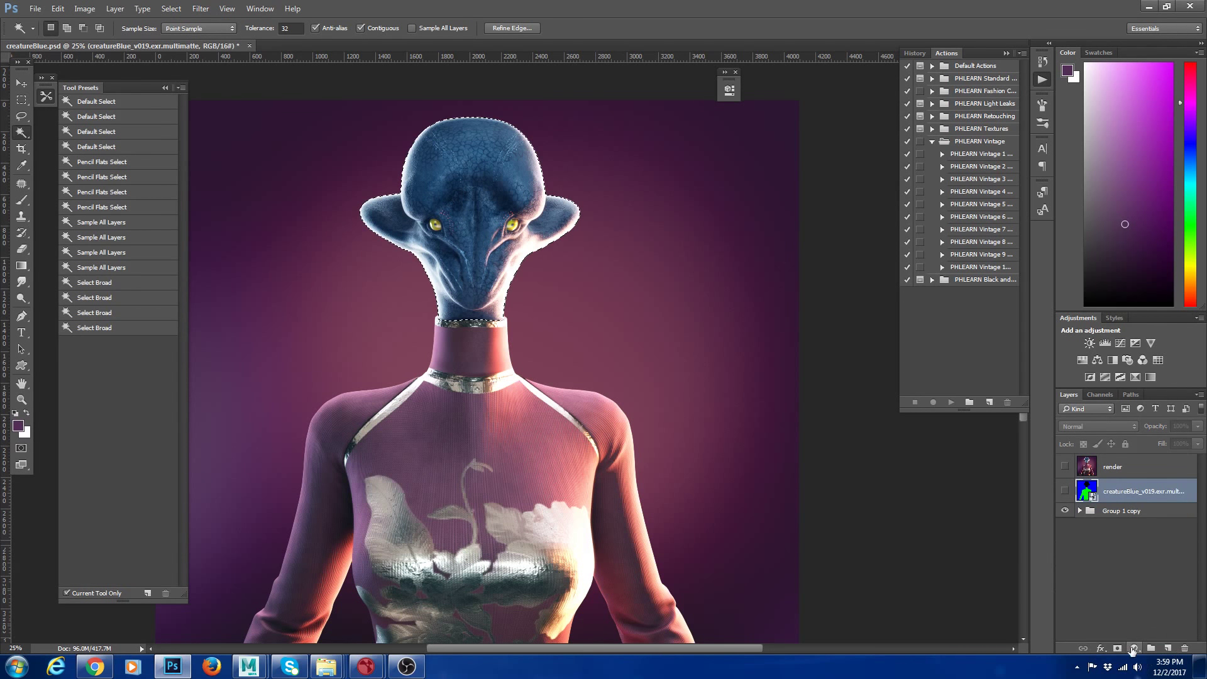
pyautogui.click(1134, 648)
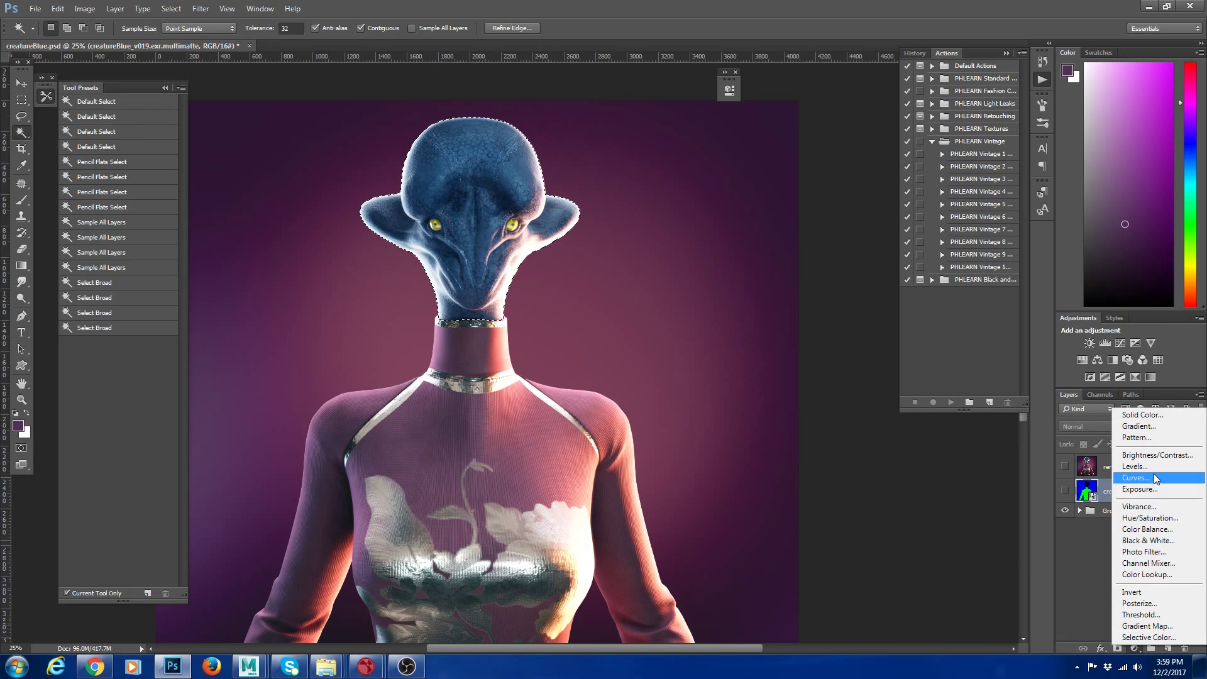
pyautogui.click(1154, 530)
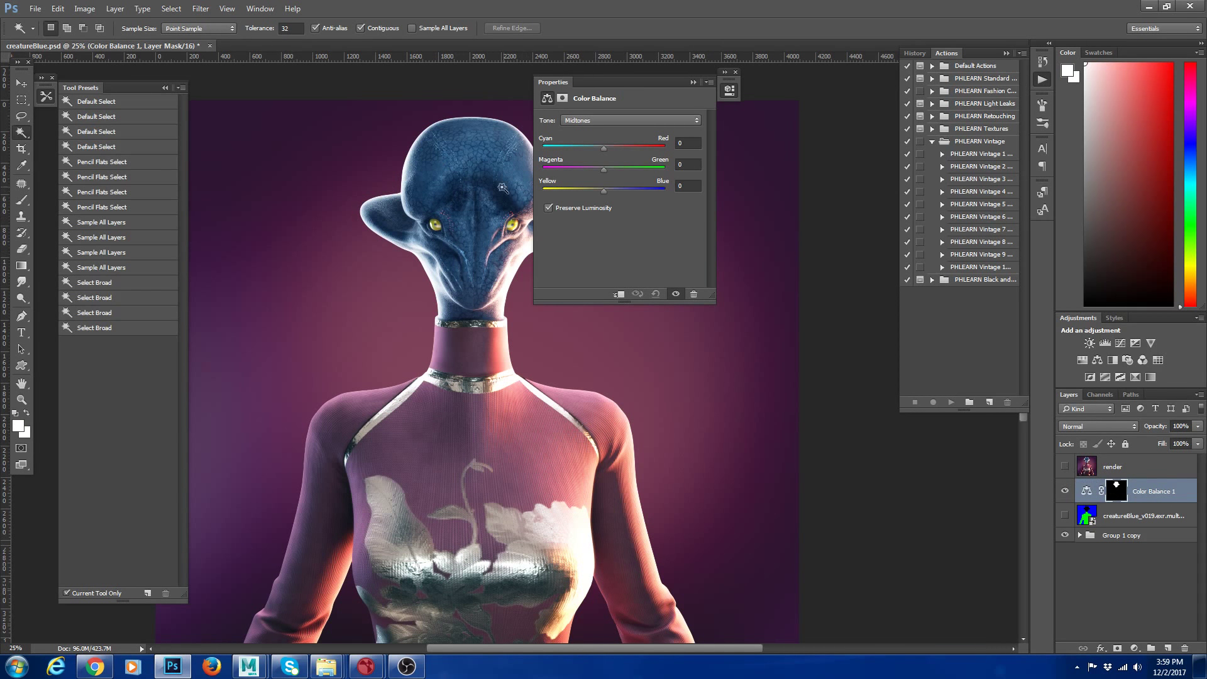
# Try shifting the head's midtones toward cyan in the new Color Balance adjustment, and undo the shift
pyautogui.moveTo(589, 149); pyautogui.dragTo(581, 149)
pyautogui.hotkey('ctrl', 'z')
pyautogui.click(693, 81)
# Hide Color Balance 1, show the multimatte layer and select its blue background, including the gaps between arms and torso
pyautogui.click(1064, 491)
pyautogui.click(1064, 515)
pyautogui.click(1111, 519)
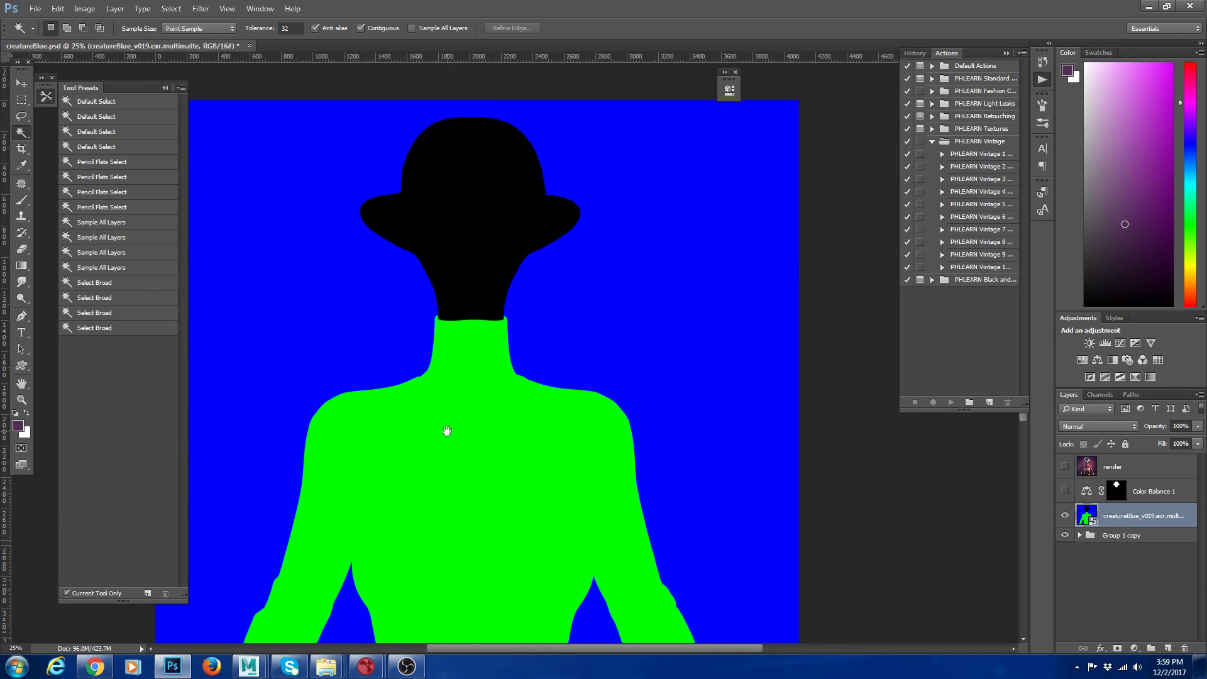
pyautogui.scroll(-2, 446, 402)
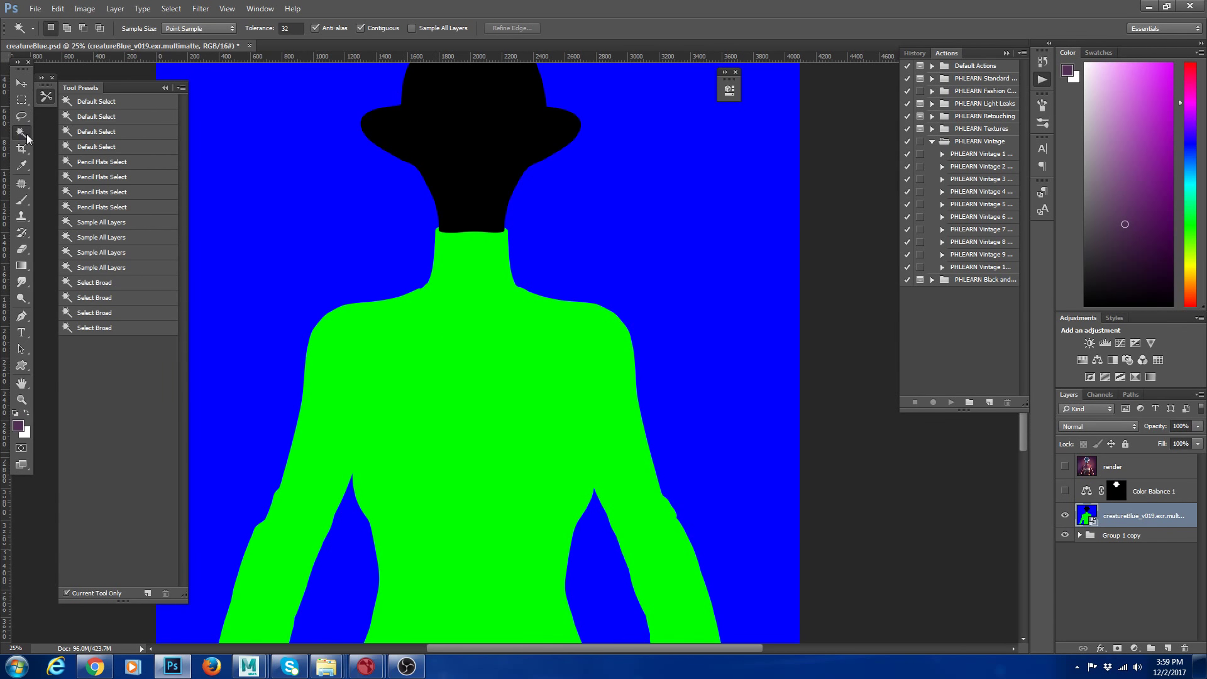
pyautogui.press('z')
pyautogui.hotkey('ctrl', '-')
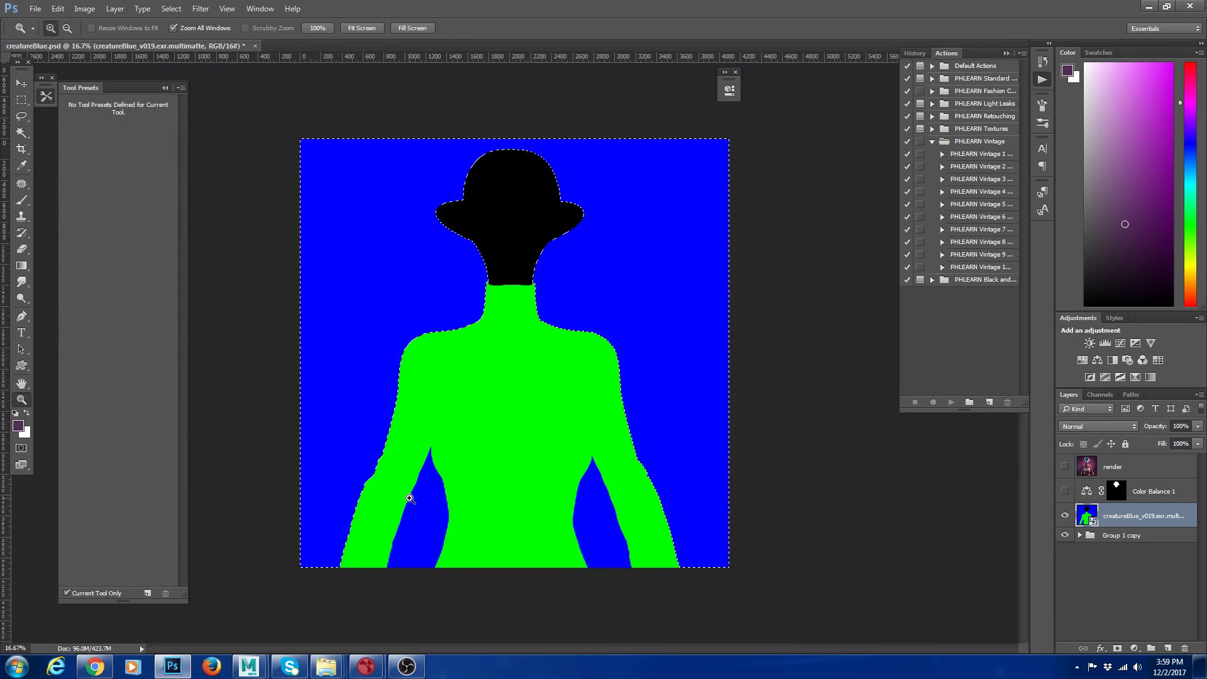
pyautogui.press('w')
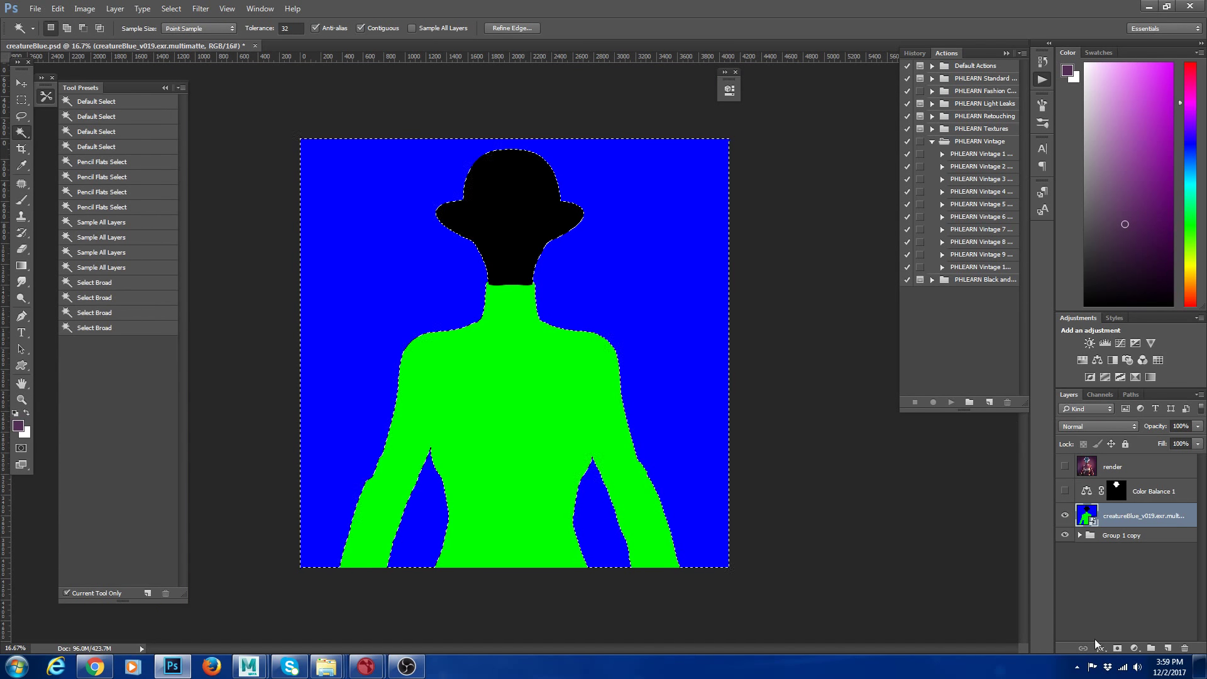
# Add a Curves adjustment above the multimatte layer, masked to the background selection
pyautogui.click(1117, 648)
pyautogui.hotkey('ctrl', 'z')
pyautogui.click(1135, 648)
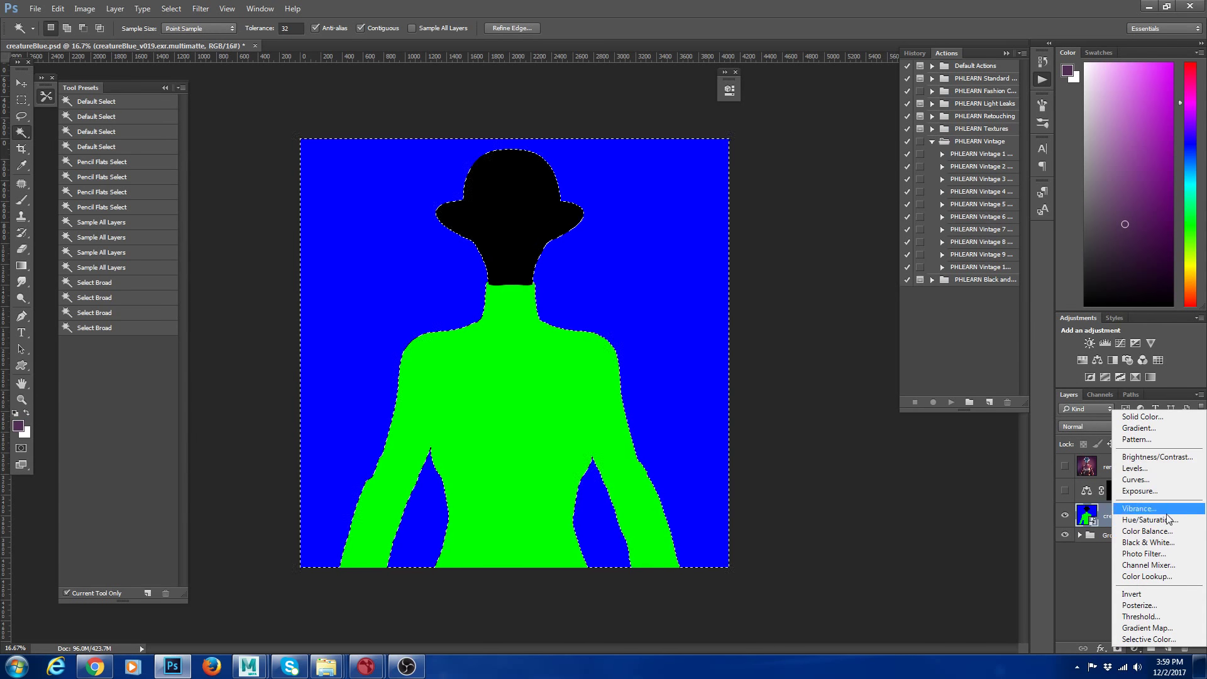
pyautogui.click(1169, 481)
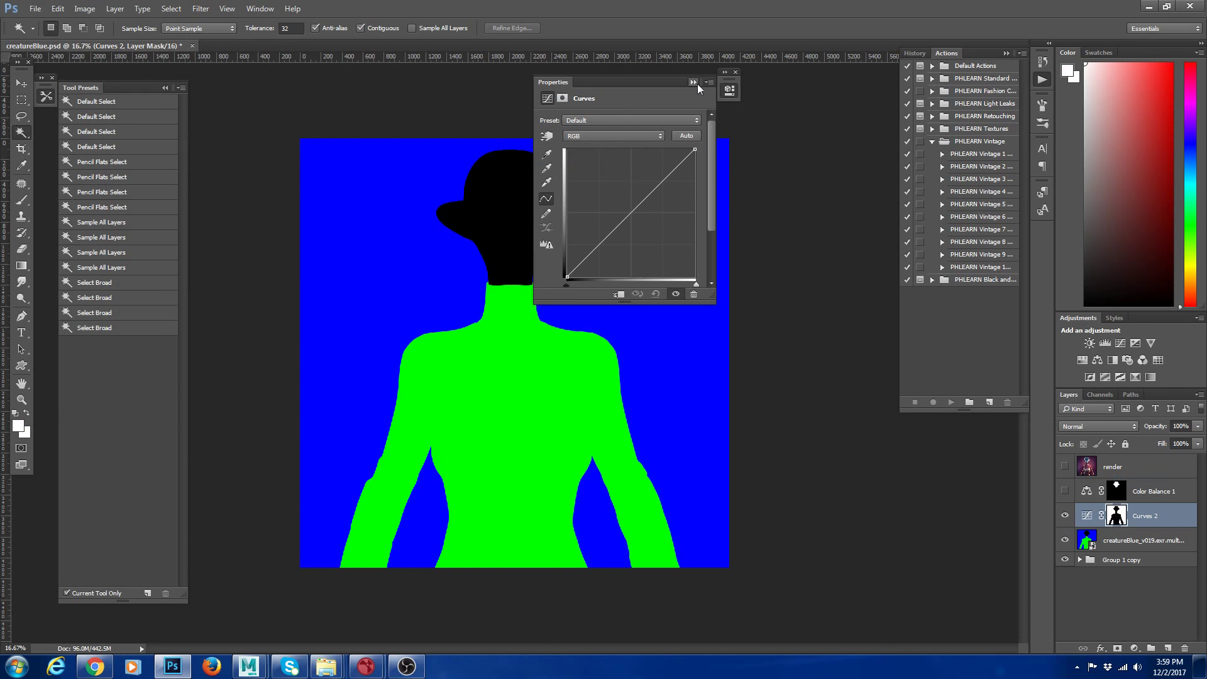
pyautogui.click(728, 89)
# Open the Curves 2 settings and hide the render and multimatte layers so the adjustment acts on the composite
pyautogui.click(1064, 466)
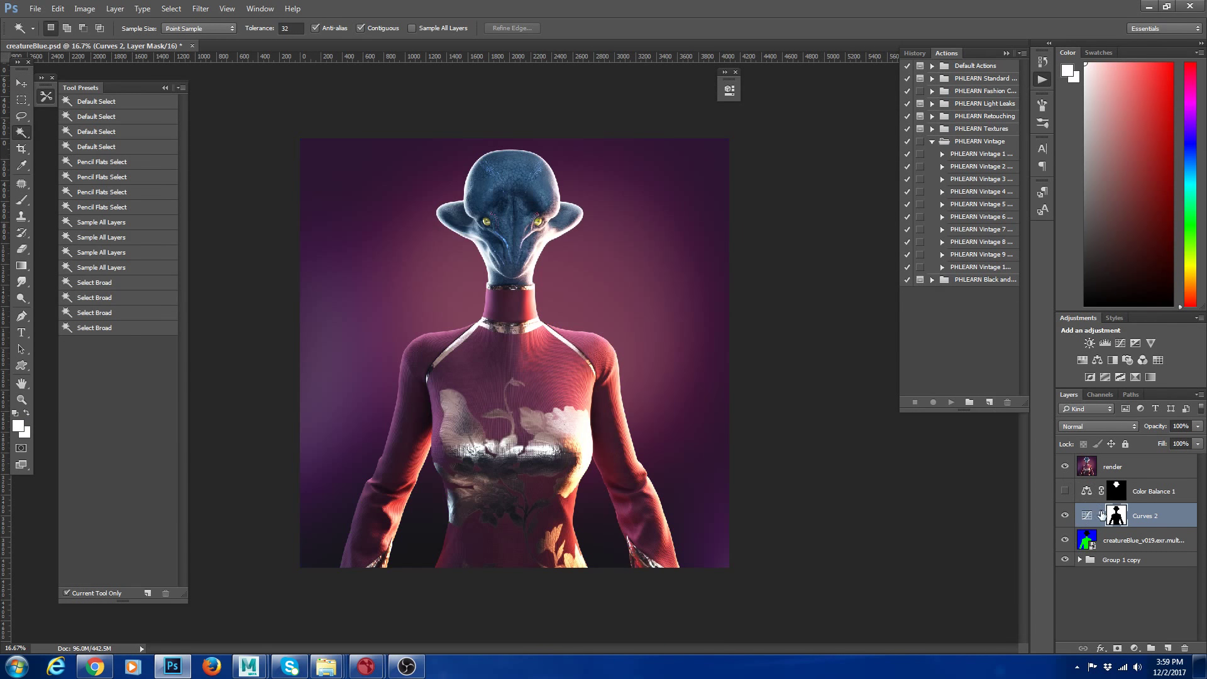
pyautogui.doubleClick(1086, 515)
pyautogui.moveTo(668, 178); pyautogui.dragTo(637, 294)
pyautogui.click(1064, 466)
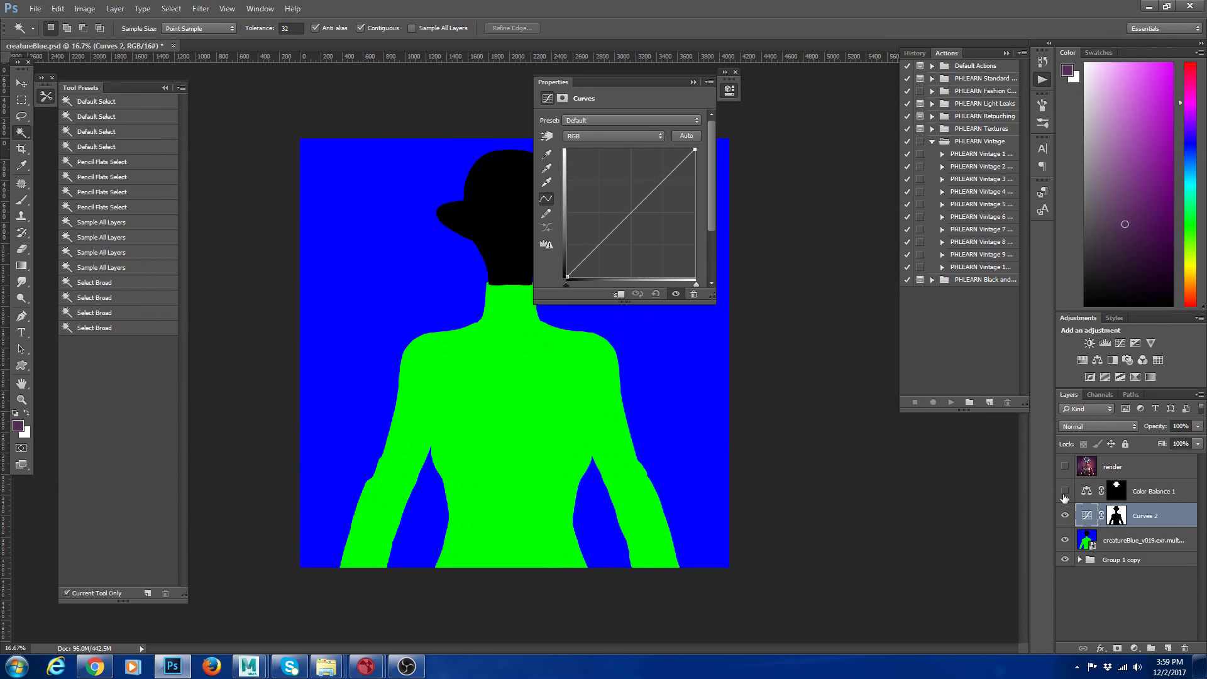
pyautogui.click(1065, 540)
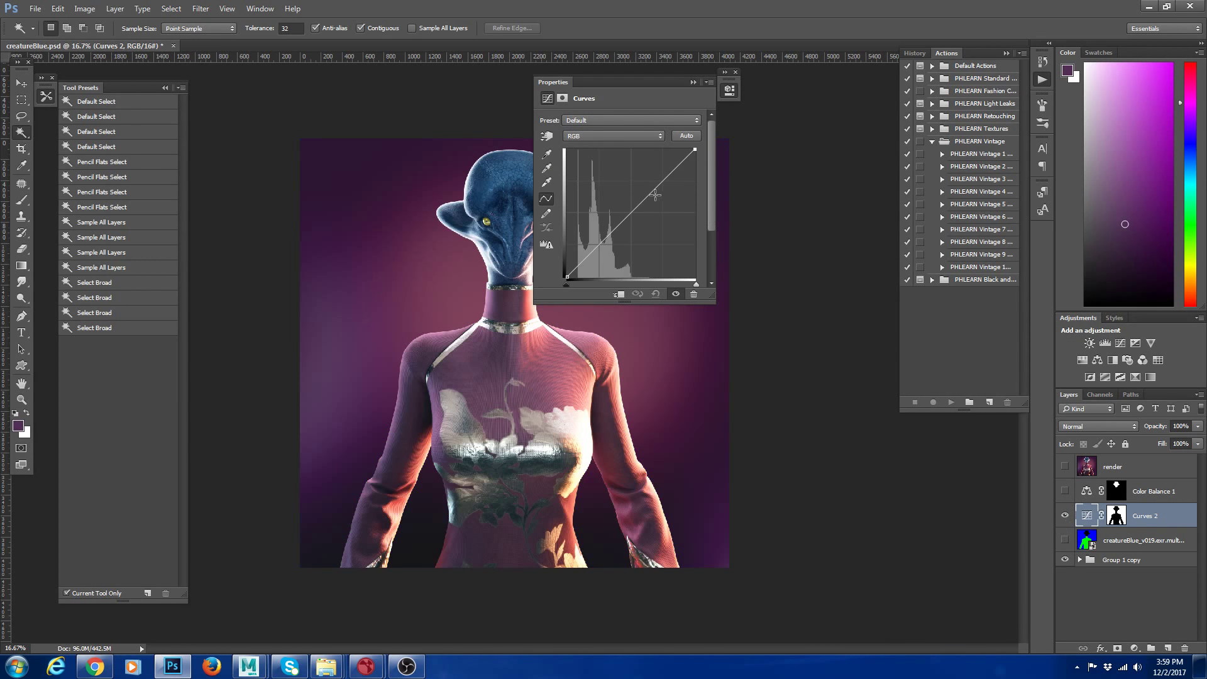
# Shape the RGB curve of Curves 2 into a strong S to darken the background's shadows and raise its contrast
pyautogui.moveTo(655, 194); pyautogui.dragTo(654, 177)
pyautogui.moveTo(601, 227); pyautogui.dragTo(607, 260)
pyautogui.moveTo(654, 176); pyautogui.dragTo(643, 190)
pyautogui.moveTo(604, 97); pyautogui.dragTo(751, 305)
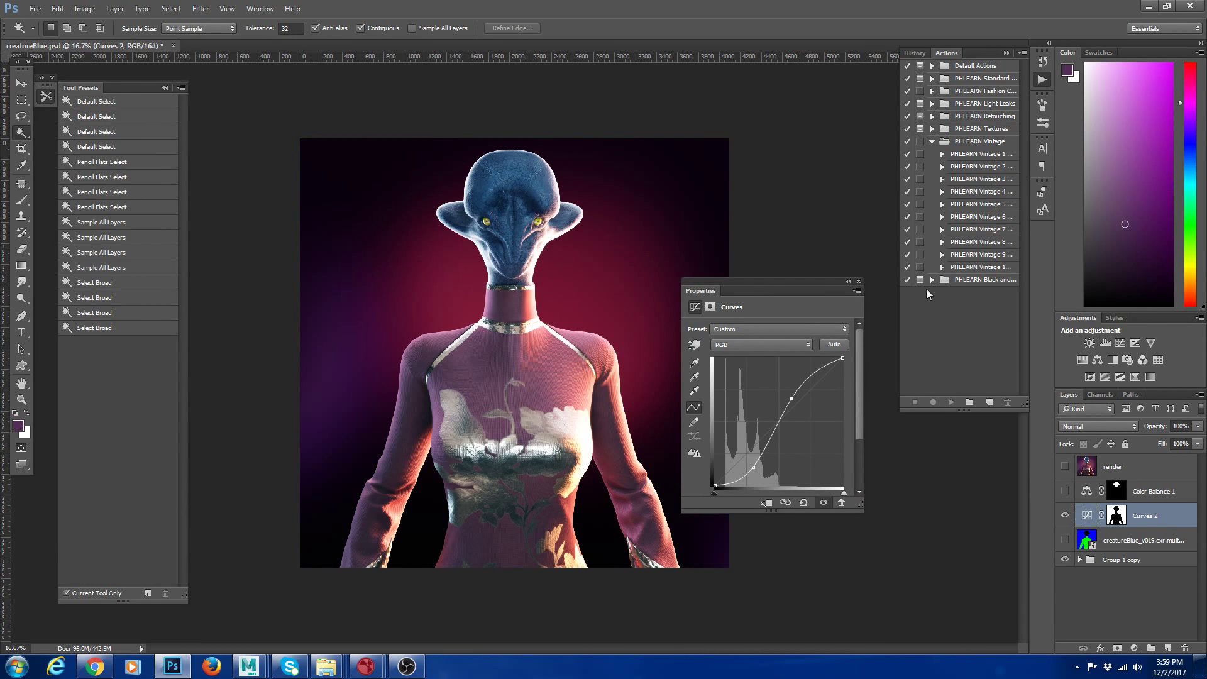
pyautogui.click(859, 283)
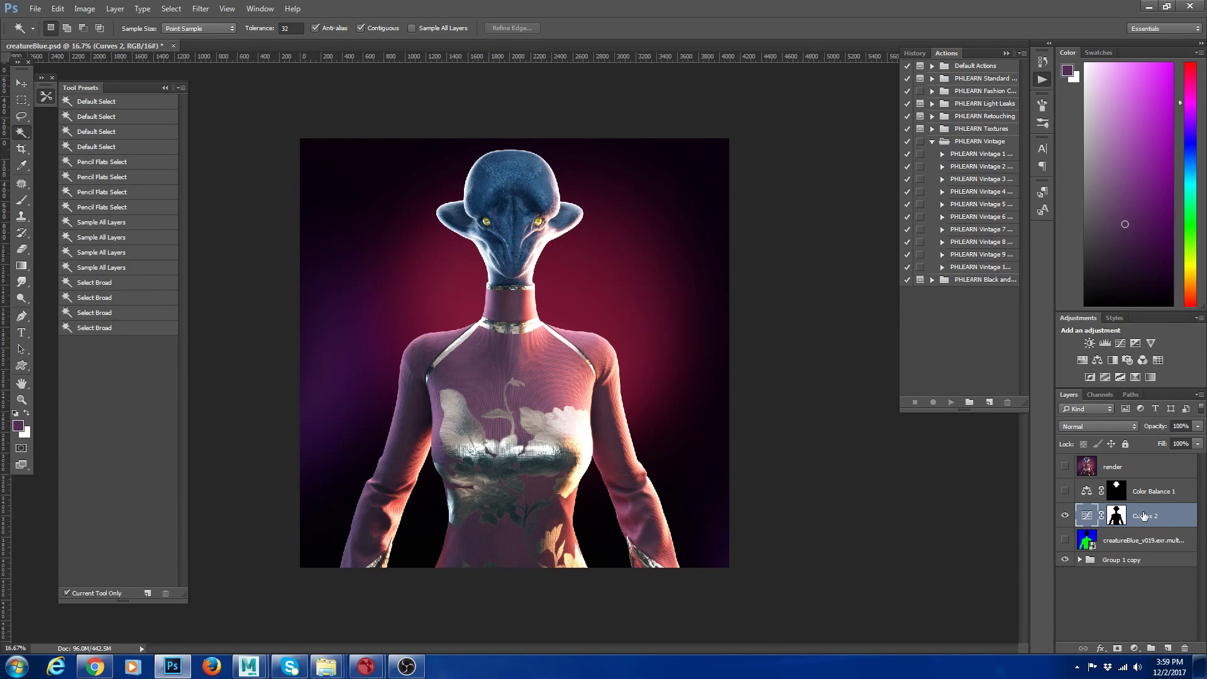
# Delete the Color Balance 1, Curves 2 and multimatte layers, and expand Group 1 copy
pyautogui.keyDown('shift'); pyautogui.click(1142, 493); pyautogui.keyUp('shift')
pyautogui.click(1185, 648)
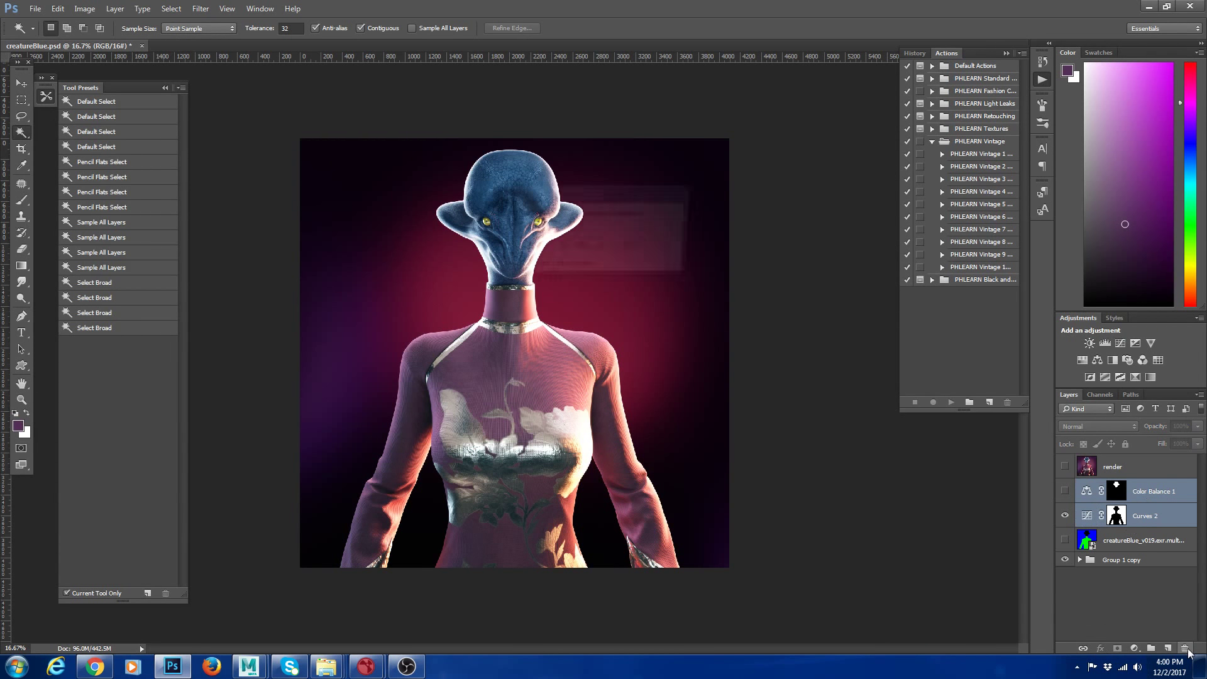
pyautogui.press('Return')
pyautogui.click(1184, 648)
pyautogui.press('Return')
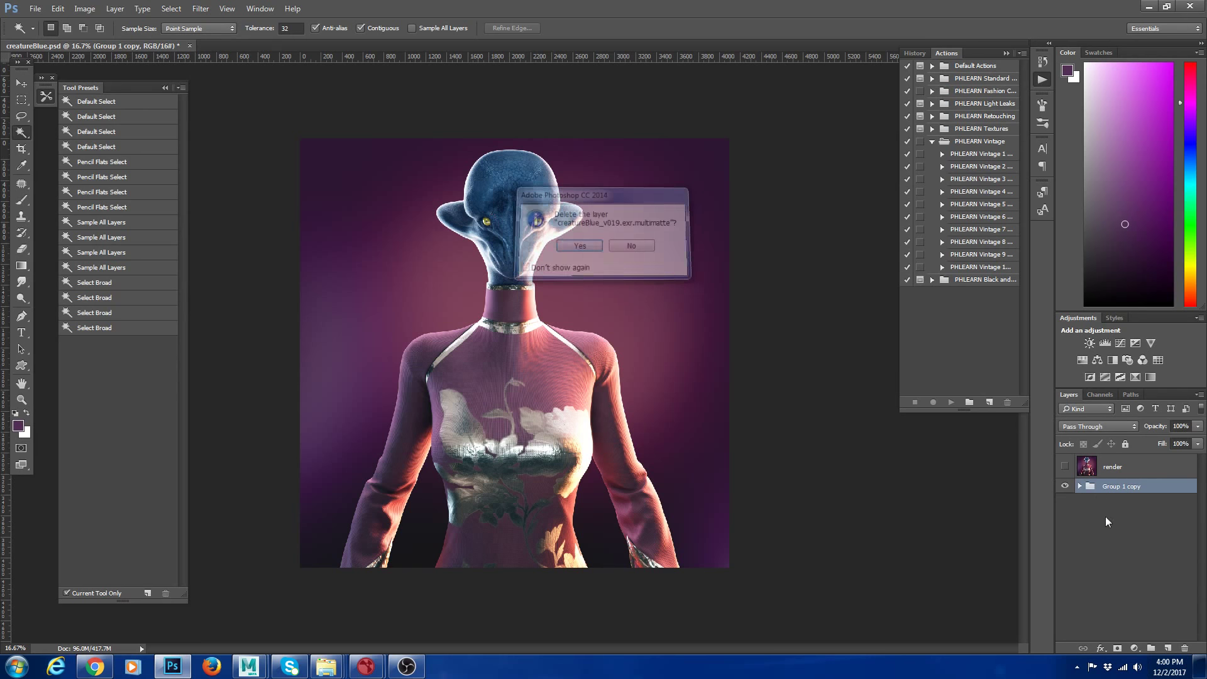
pyautogui.click(1080, 486)
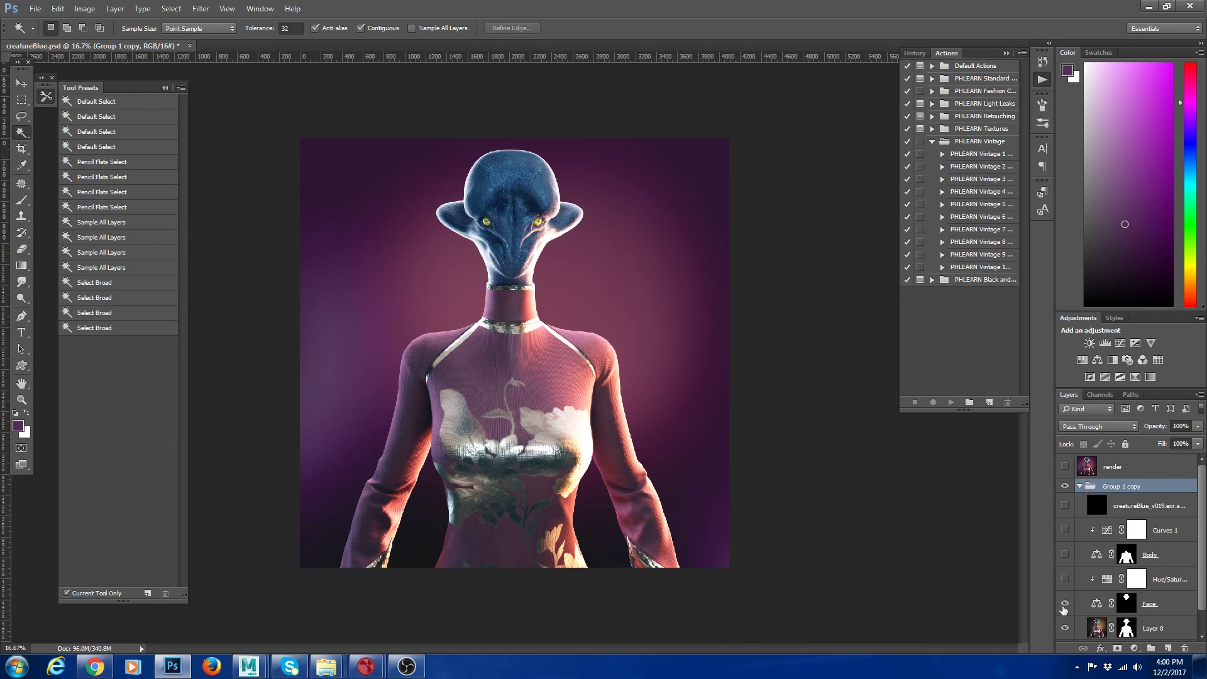